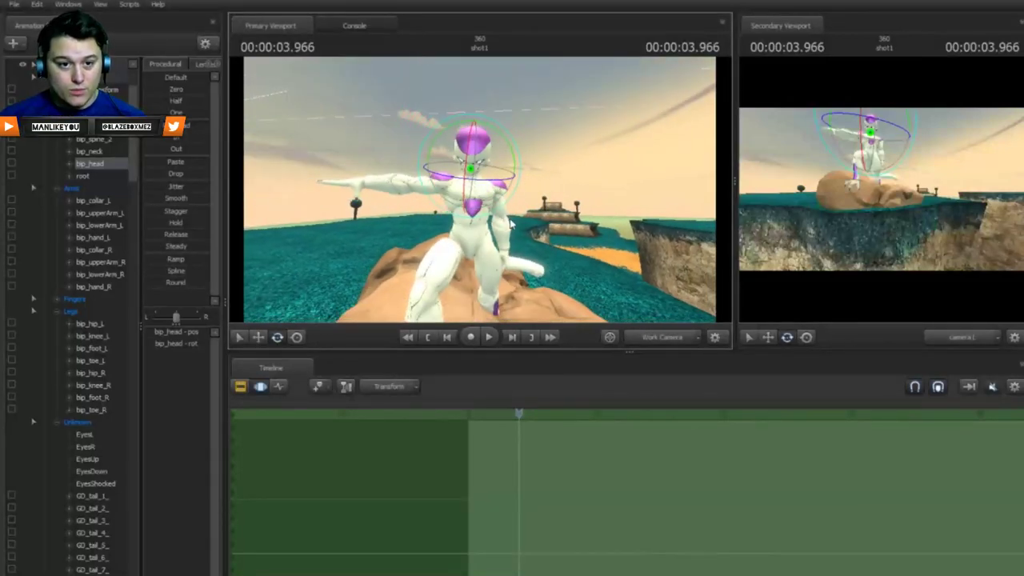
# Step: Collapse the frieza1 controls in the animation set list and clear the bip_head selection
pyautogui.click(45, 65)
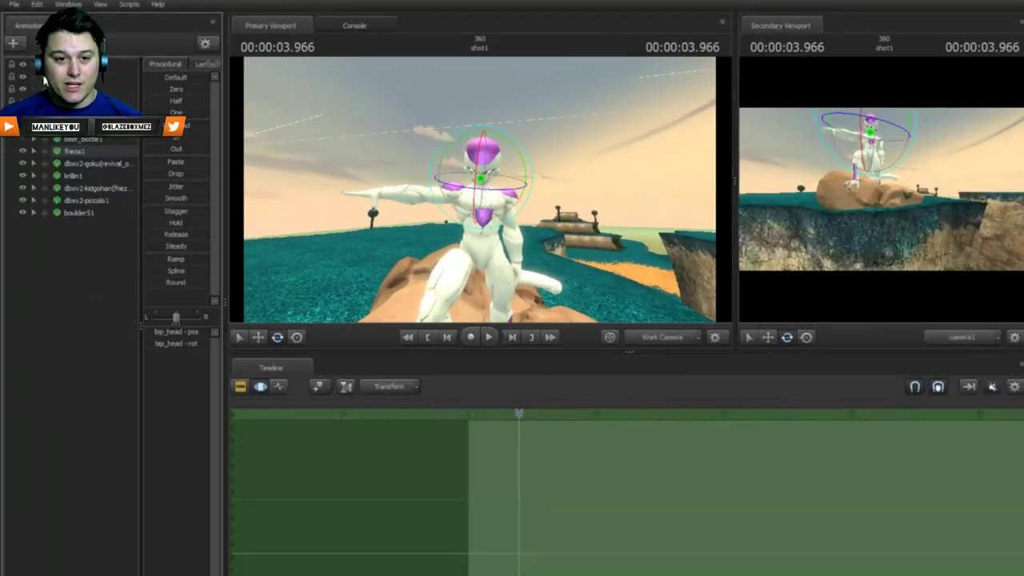
pyautogui.click(49, 277)
pyautogui.press('x')
pyautogui.moveTo(418, 183)
pyautogui.mouseDown()
pyautogui.moveTo(419, 193)
pyautogui.moveTo(418, 173)
pyautogui.mouseUp()
pyautogui.press('s')
pyautogui.press('x')
pyautogui.press('w')
pyautogui.press('s')
pyautogui.press('w')
pyautogui.press('z')
pyautogui.press('s')
pyautogui.press('x')
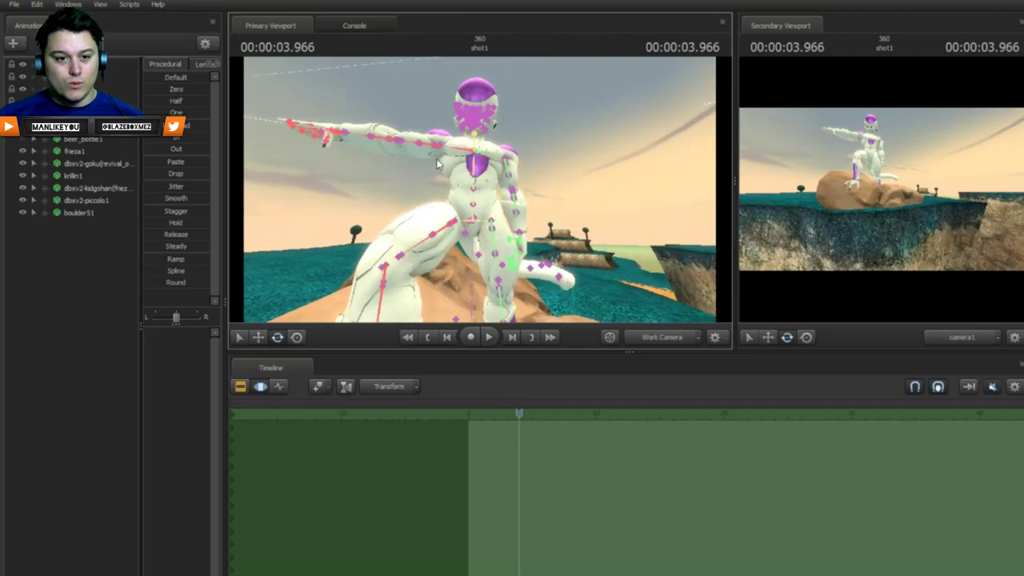
# Step: Rotate Frieza's right upper arm so the arm extends forward at about shoulder height
pyautogui.click(435, 152)
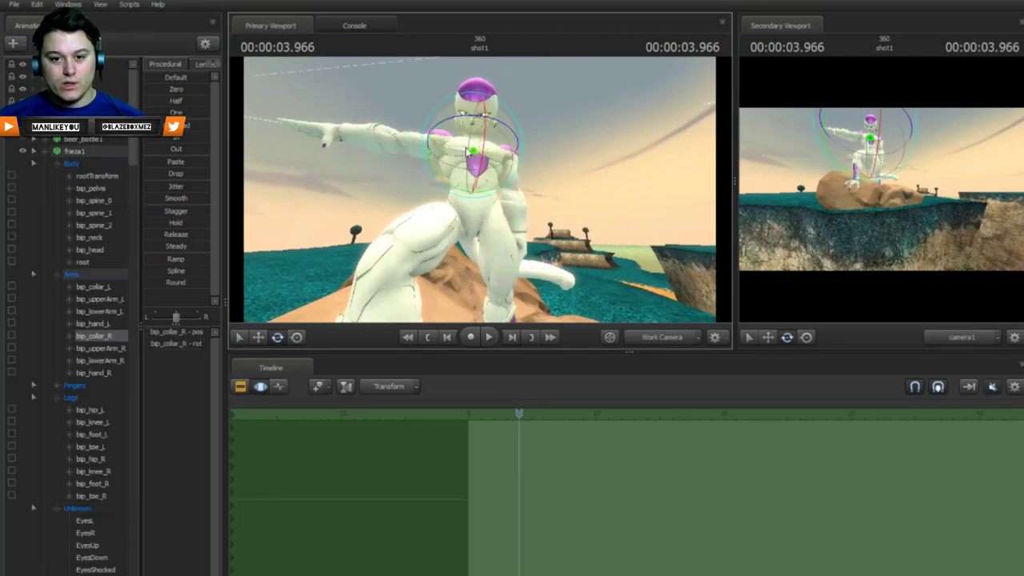
pyautogui.moveTo(458, 121)
pyautogui.mouseDown()
pyautogui.moveTo(475, 121)
pyautogui.moveTo(432, 120)
pyautogui.moveTo(472, 128)
pyautogui.mouseUp()
pyautogui.keyDown('ctrl'); pyautogui.click(425, 145); pyautogui.keyUp('ctrl')
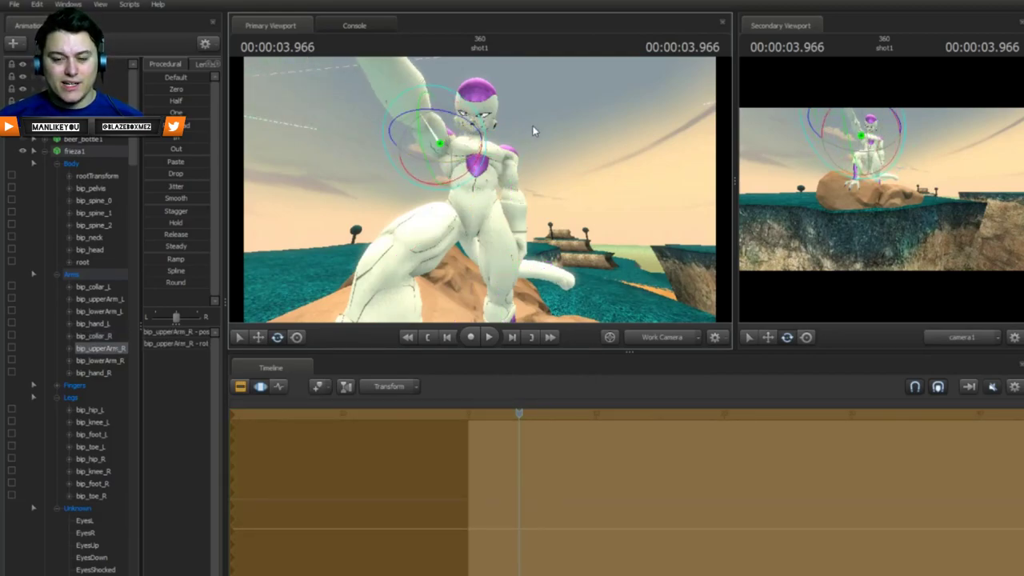
pyautogui.moveTo(535, 131); pyautogui.dragTo(595, 116)
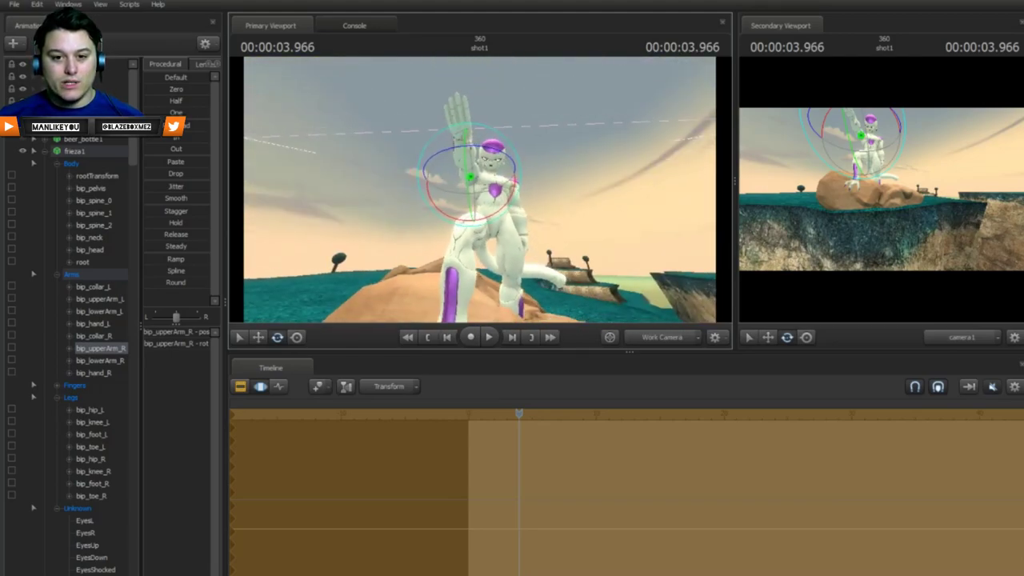
pyautogui.press('d')
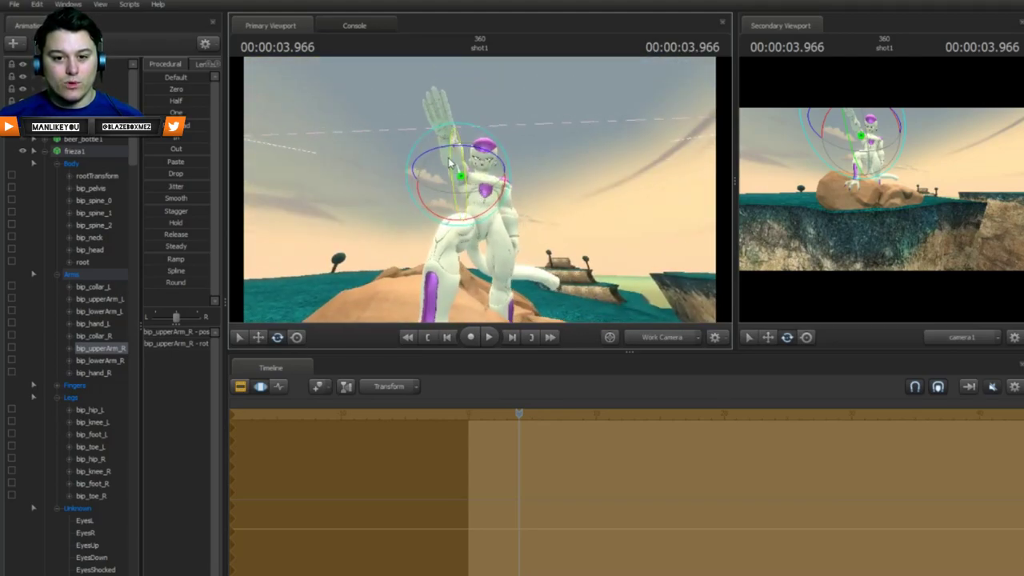
pyautogui.moveTo(450, 163); pyautogui.dragTo(453, 189)
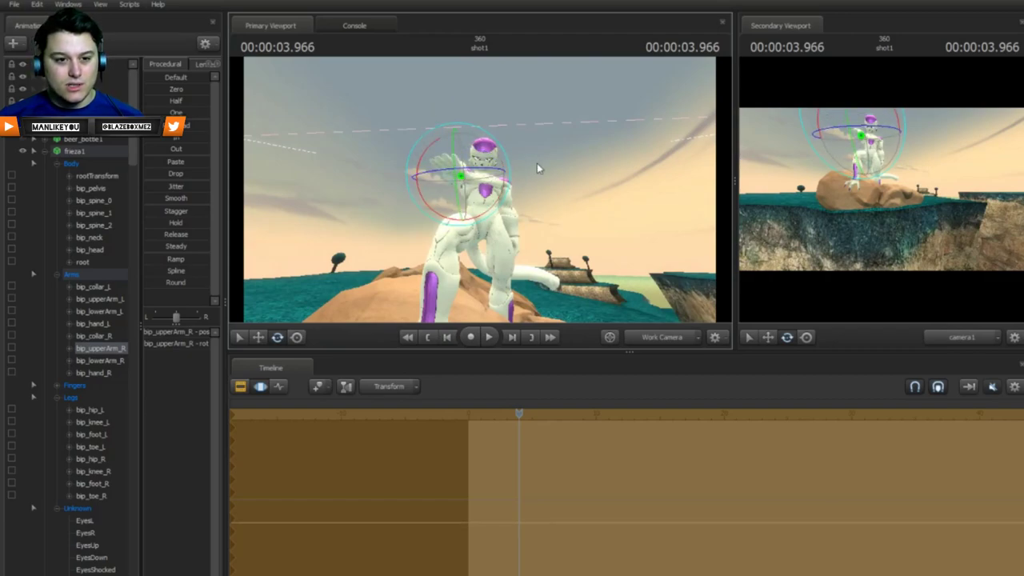
# Step: Pose Frieza's right thumb by rotating its first two joints, bip_thumb_0_R and bip_thumb_1_R
pyautogui.press('d')
pyautogui.press('w')
pyautogui.moveTo(538, 168); pyautogui.dragTo(475, 193)
pyautogui.press('a')
pyautogui.press('s')
pyautogui.press('w')
pyautogui.press('w')
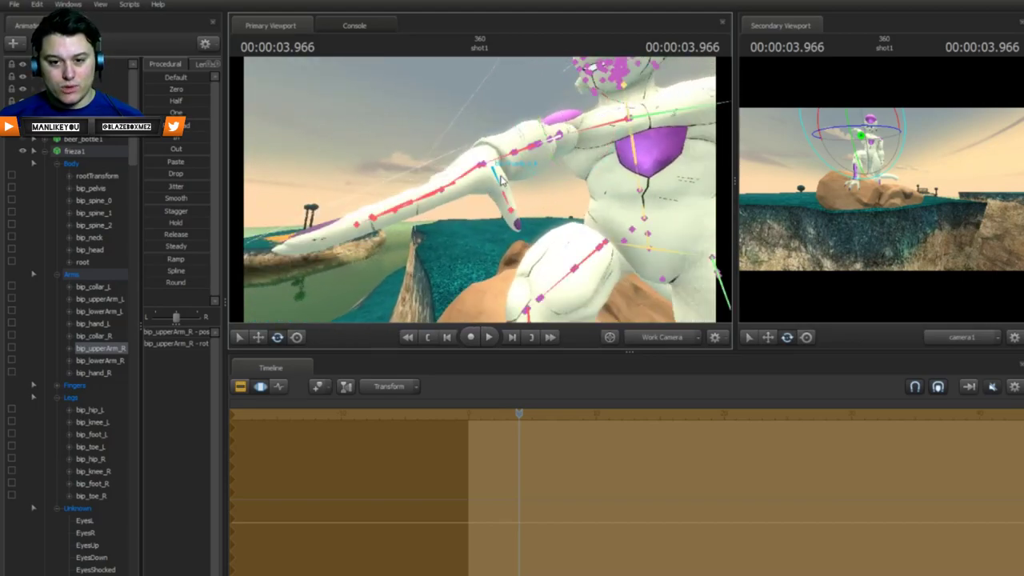
pyautogui.click(515, 168)
pyautogui.moveTo(528, 147); pyautogui.dragTo(479, 188)
pyautogui.moveTo(476, 120); pyautogui.dragTo(496, 146)
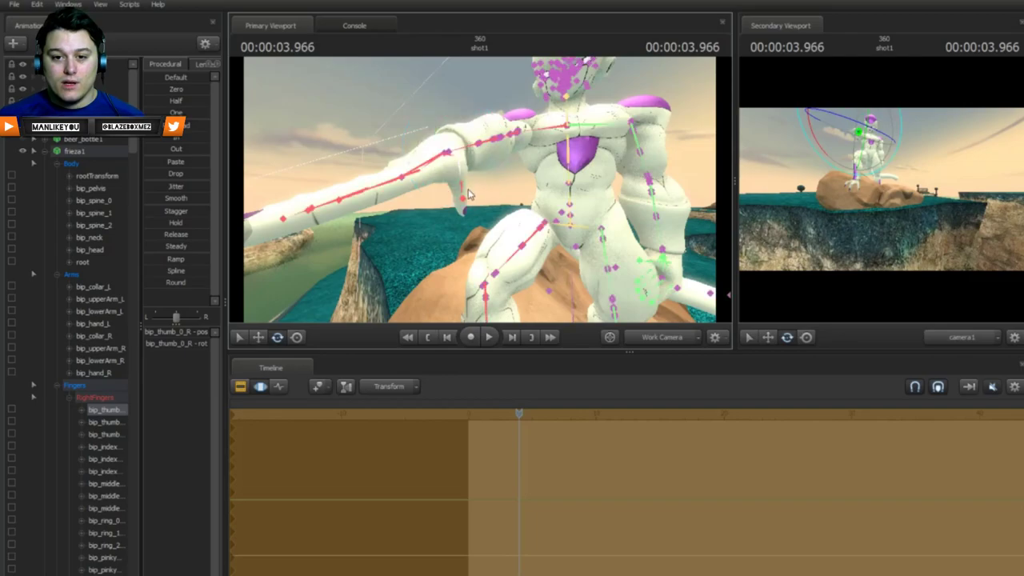
pyautogui.keyDown('ctrl'); pyautogui.click(467, 193); pyautogui.keyUp('ctrl')
pyautogui.moveTo(468, 190); pyautogui.dragTo(591, 208)
# Step: Curl the base joints of the right middle, ring and pinky fingers together, keeping the index finger pointing
pyautogui.press('ctrl')
pyautogui.press('w')
pyautogui.press('ctrl')
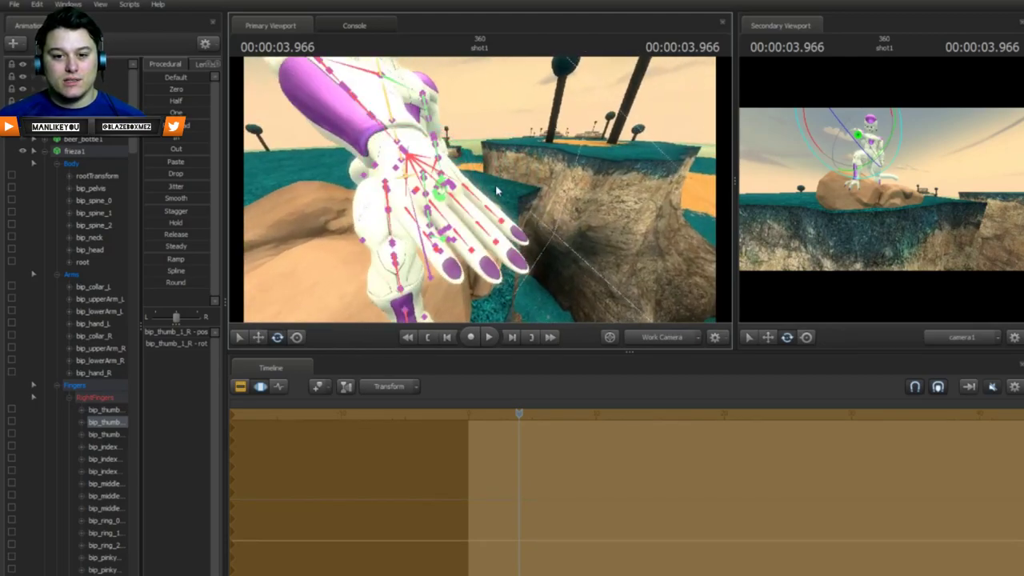
pyautogui.click(461, 214)
pyautogui.keyDown('ctrl'); pyautogui.click(442, 227); pyautogui.keyUp('ctrl')
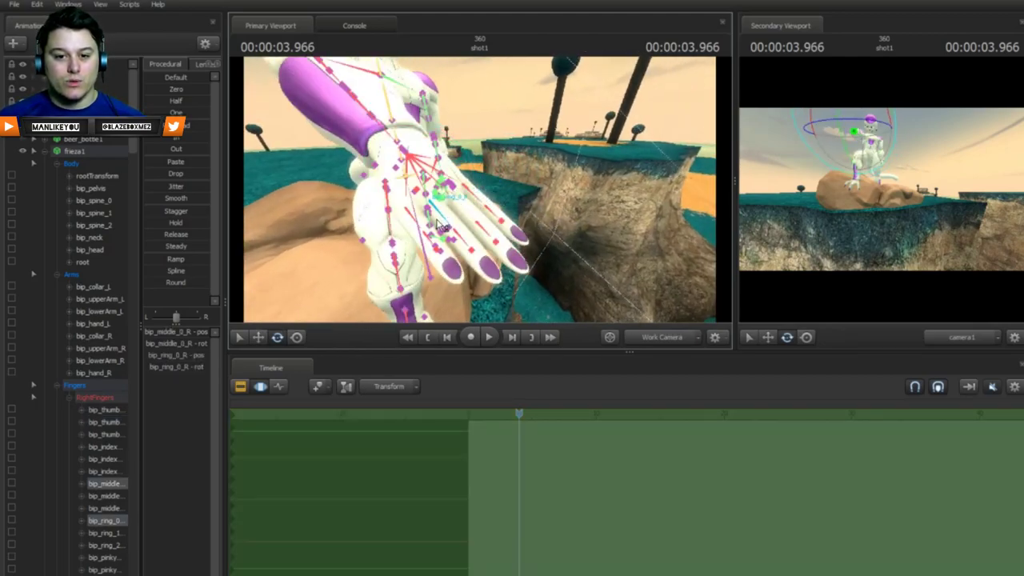
pyautogui.keyDown('ctrl'); pyautogui.click(418, 231); pyautogui.keyUp('ctrl')
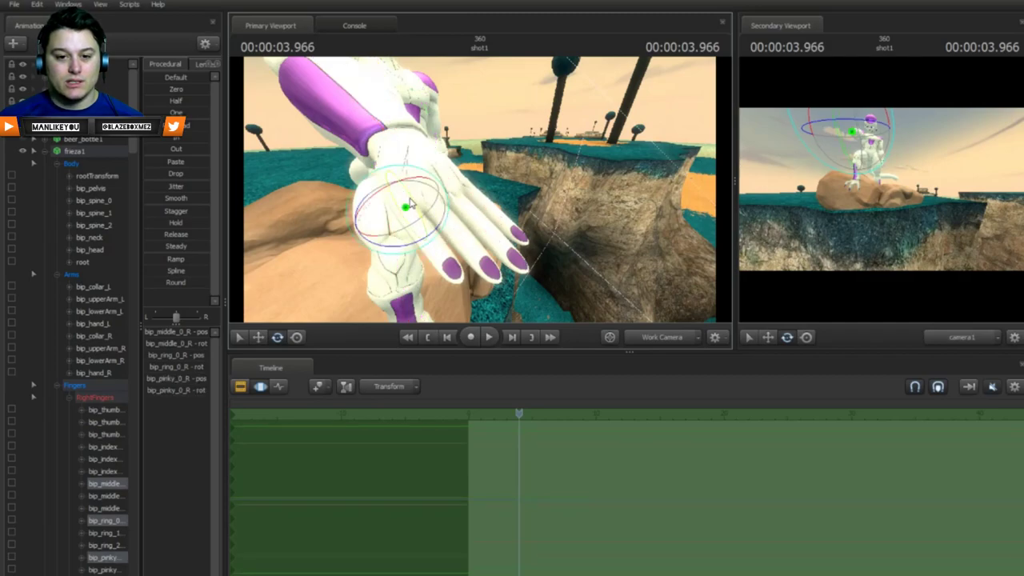
pyautogui.moveTo(410, 204); pyautogui.dragTo(507, 181)
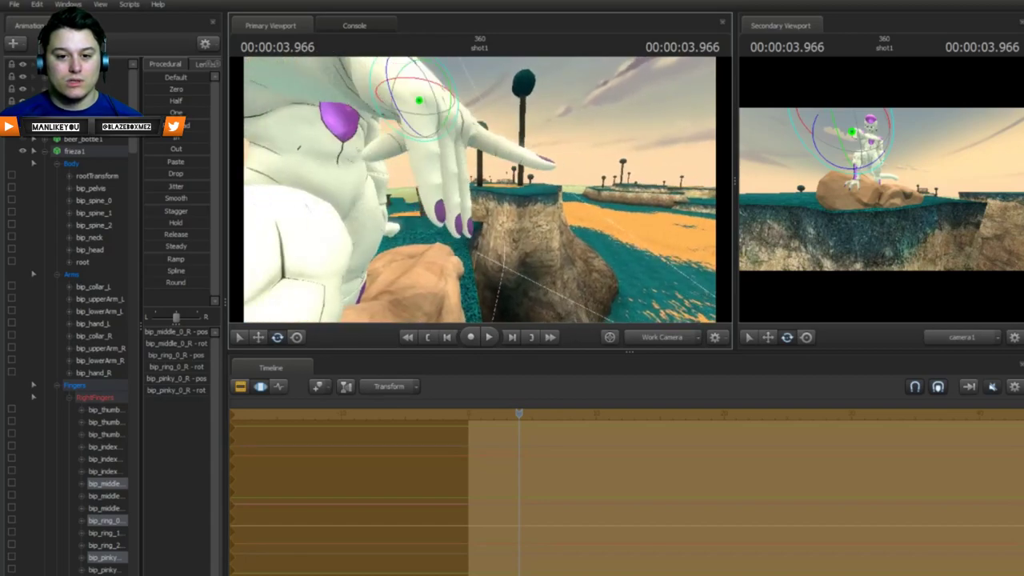
# Step: Bend the second joints of the right middle, ring and pinky fingers toward the palm
pyautogui.press('s')
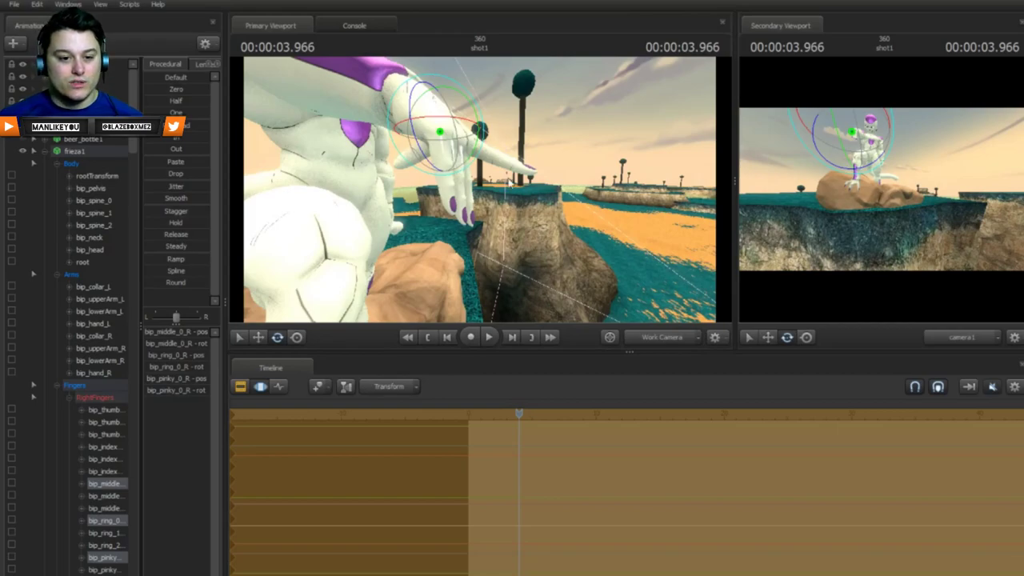
pyautogui.click(471, 191)
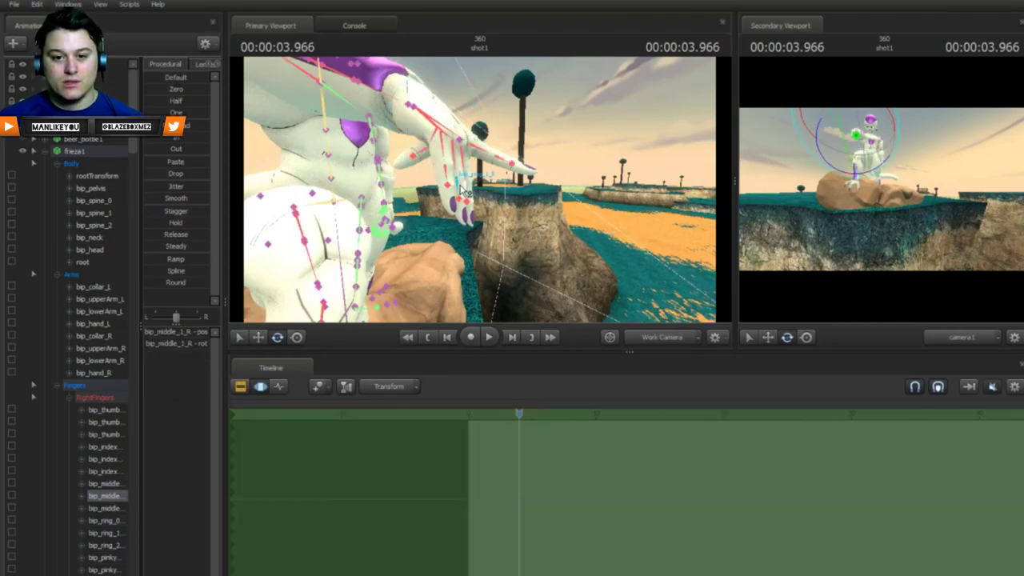
pyautogui.keyDown('ctrl'); pyautogui.keyDown('shift'); pyautogui.click(462, 190); pyautogui.keyUp('shift'); pyautogui.keyUp('ctrl')
pyautogui.keyDown('ctrl'); pyautogui.keyDown('shift'); pyautogui.click(465, 182); pyautogui.keyUp('shift'); pyautogui.keyUp('ctrl')
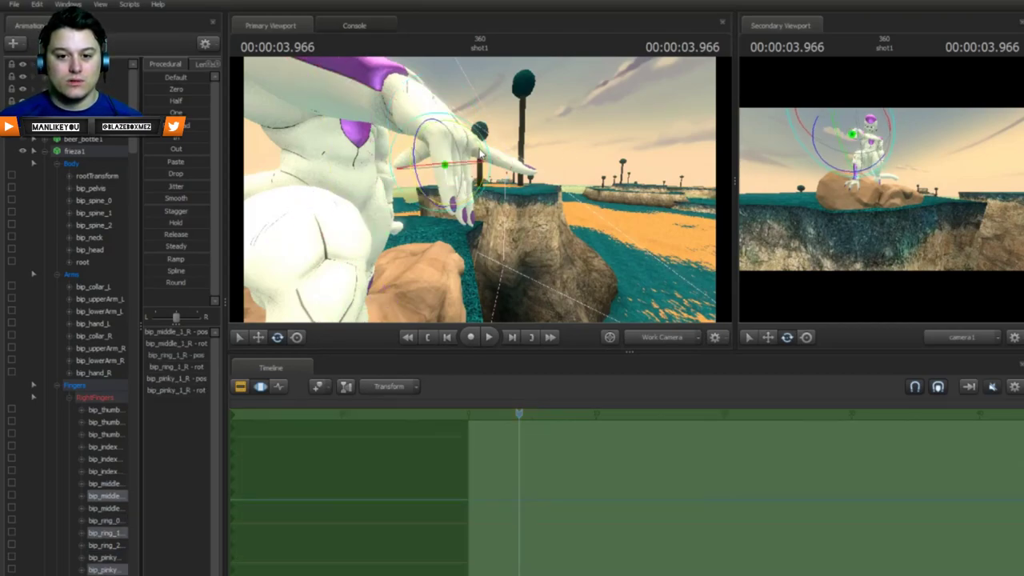
pyautogui.moveTo(482, 152); pyautogui.dragTo(523, 169)
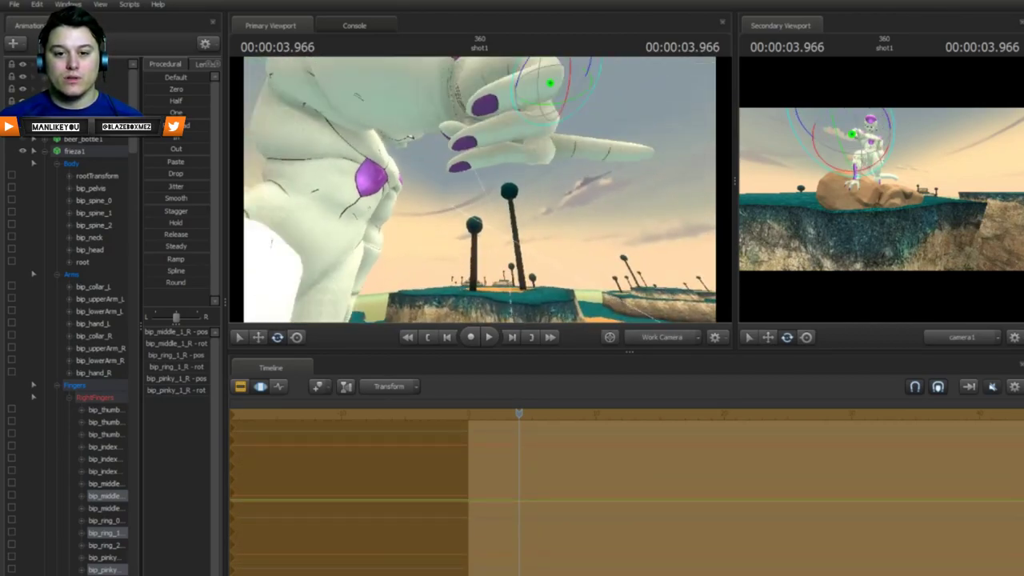
# Step: Rotate the tip joints of the right pinky, ring and middle fingers to close the pointing hand
pyautogui.press('s')
pyautogui.press('ctrl')
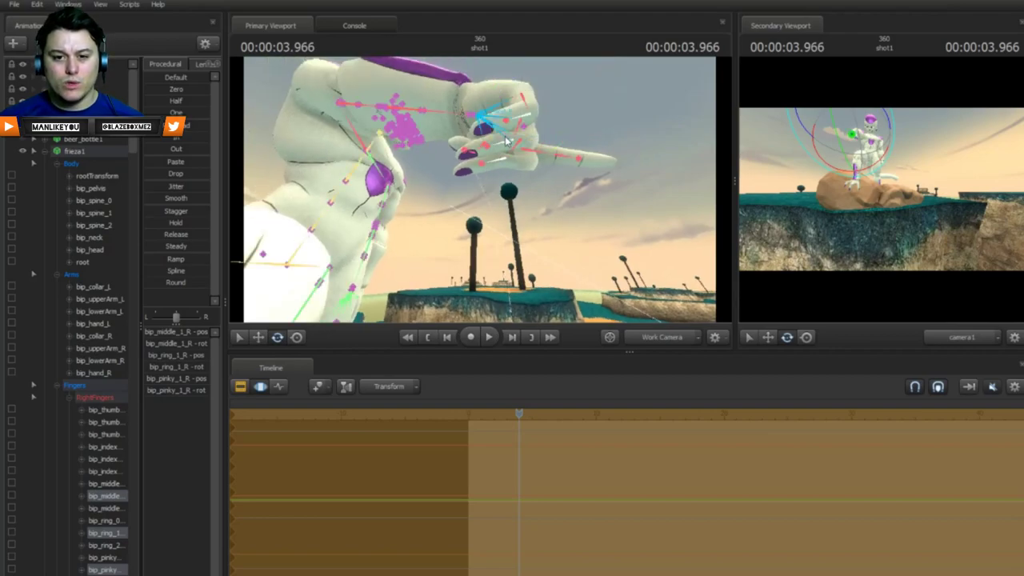
pyautogui.click(505, 126)
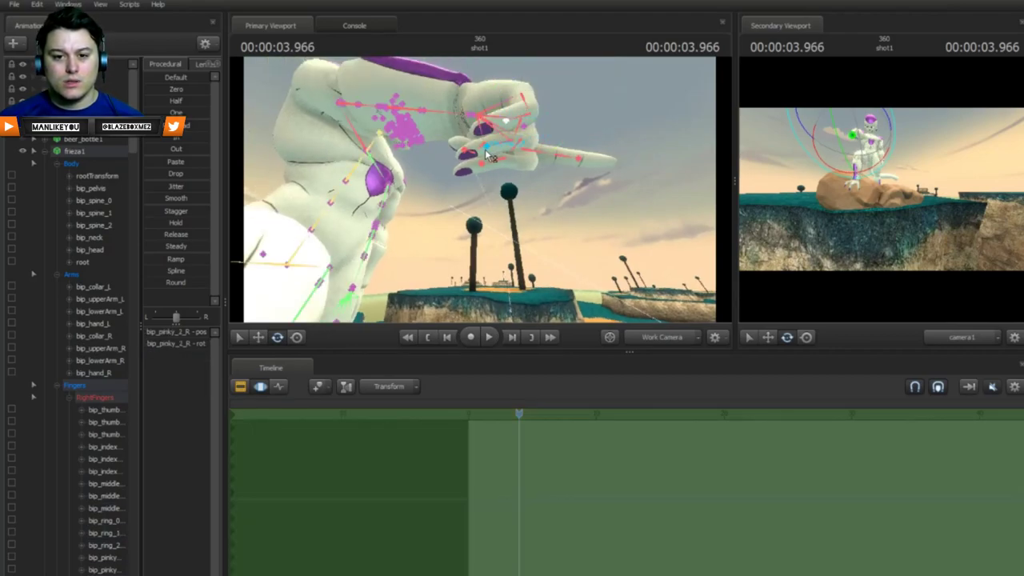
pyautogui.keyDown('ctrl'); pyautogui.click(487, 158); pyautogui.keyUp('ctrl')
pyautogui.keyDown('ctrl'); pyautogui.click(490, 170); pyautogui.keyUp('ctrl')
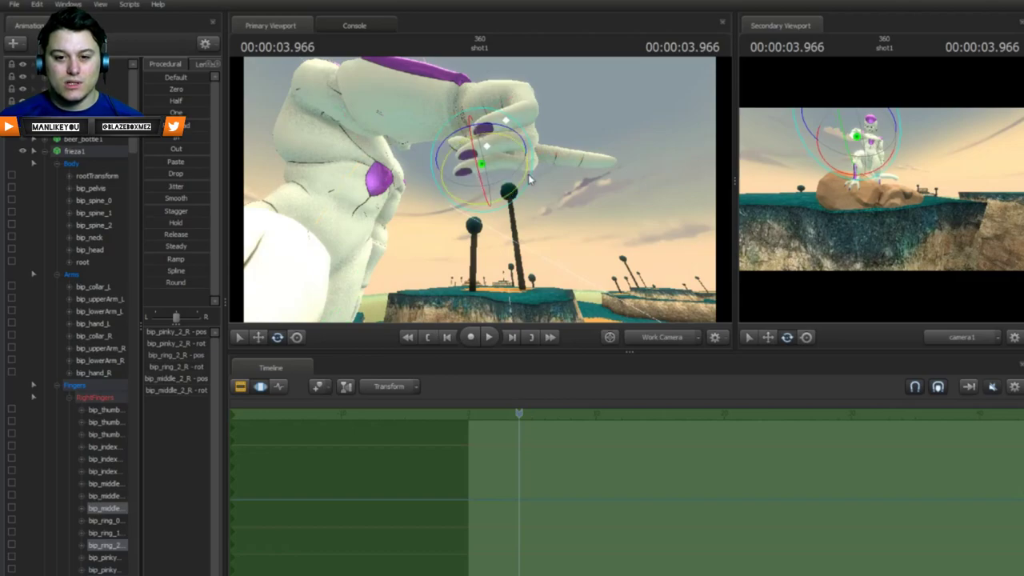
pyautogui.moveTo(529, 179); pyautogui.dragTo(363, 205)
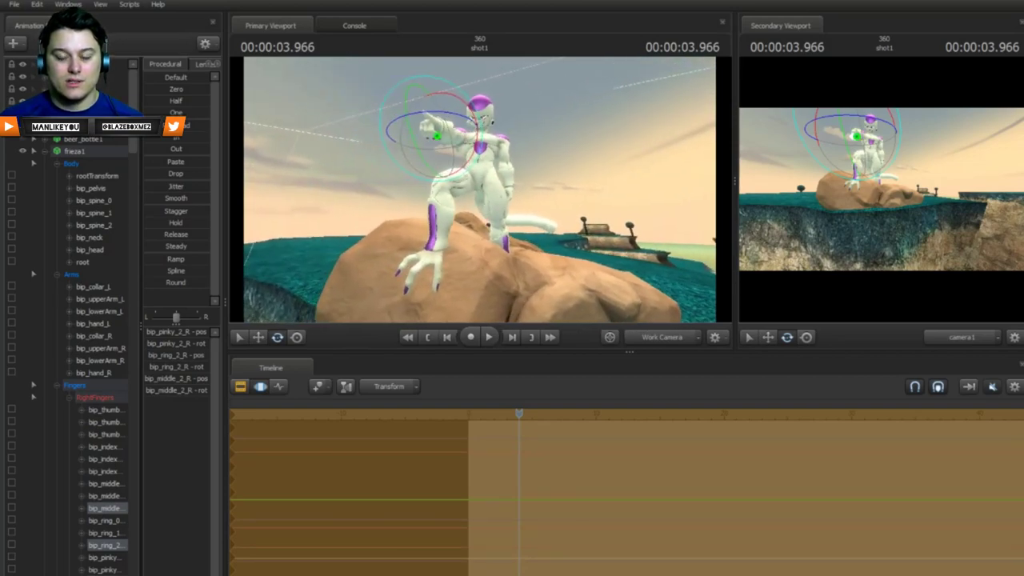
# Step: Collapse the frieza1 controls and deselect the posed finger bones
pyautogui.click(45, 151)
pyautogui.click(83, 264)
pyautogui.press('ctrl')
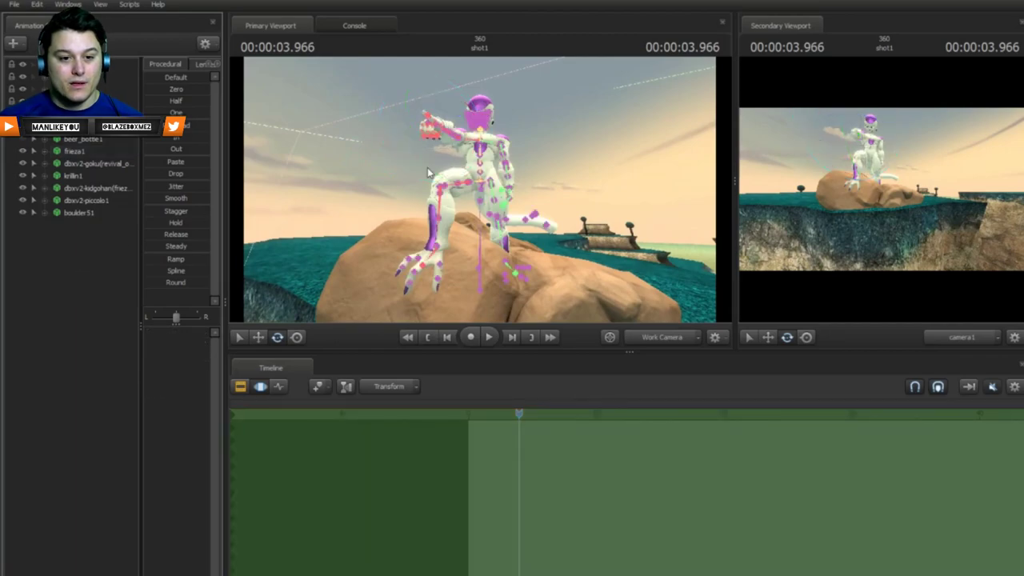
pyautogui.press('ctrl')
# Step: Hide the Goku, Krillin and Kid Gohan models in the scene
pyautogui.moveTo(446, 168); pyautogui.dragTo(448, 206)
pyautogui.press('s')
pyautogui.press('w')
pyautogui.press('s')
pyautogui.press('s')
pyautogui.press('w')
pyautogui.press('x')
pyautogui.press('w')
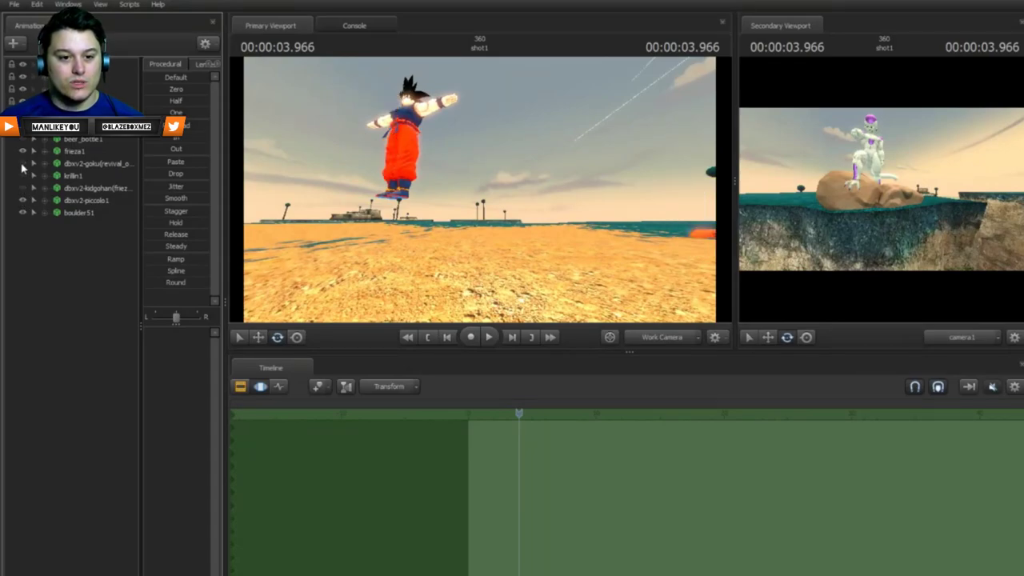
pyautogui.moveTo(417, 192); pyautogui.dragTo(471, 211)
pyautogui.press('w')
pyautogui.press('s')
pyautogui.press('d')
pyautogui.press('w')
pyautogui.press('s')
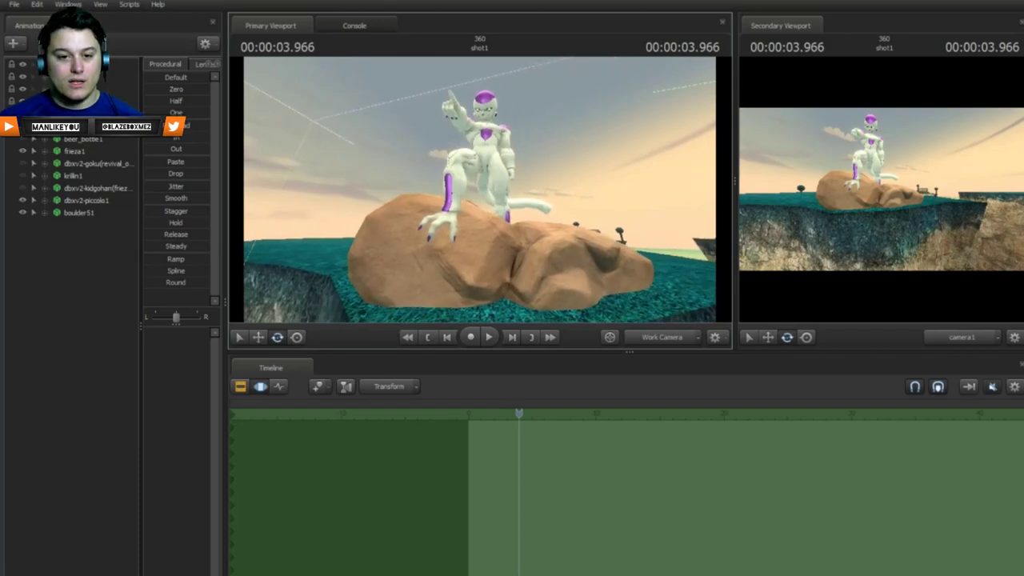
# Step: Add the kamehameha particle system to the shot
pyautogui.moveTo(552, 211); pyautogui.dragTo(551, 210)
pyautogui.press('ctrl')
pyautogui.moveTo(490, 200); pyautogui.dragTo(481, 194)
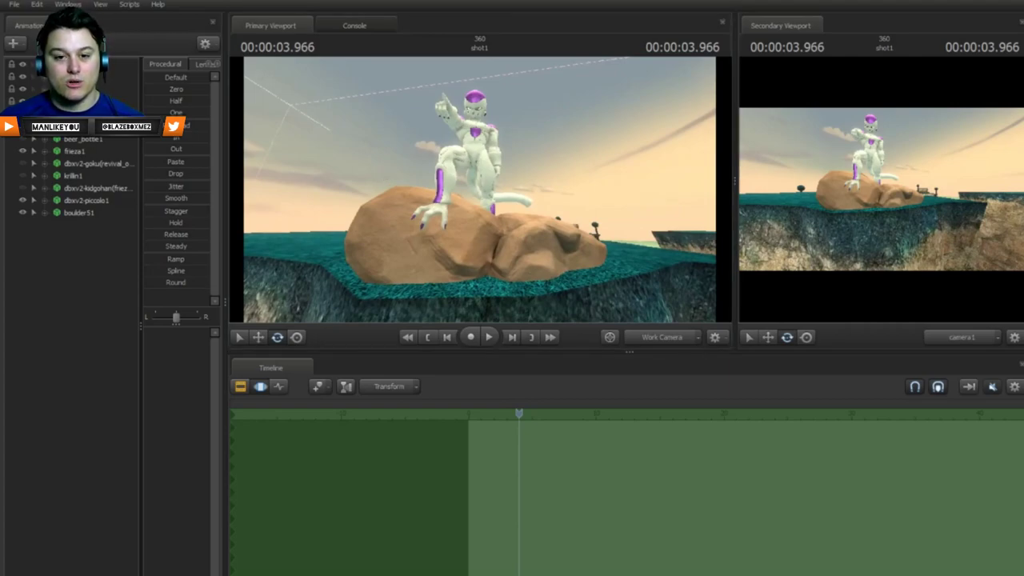
pyautogui.moveTo(481, 194); pyautogui.dragTo(481, 194)
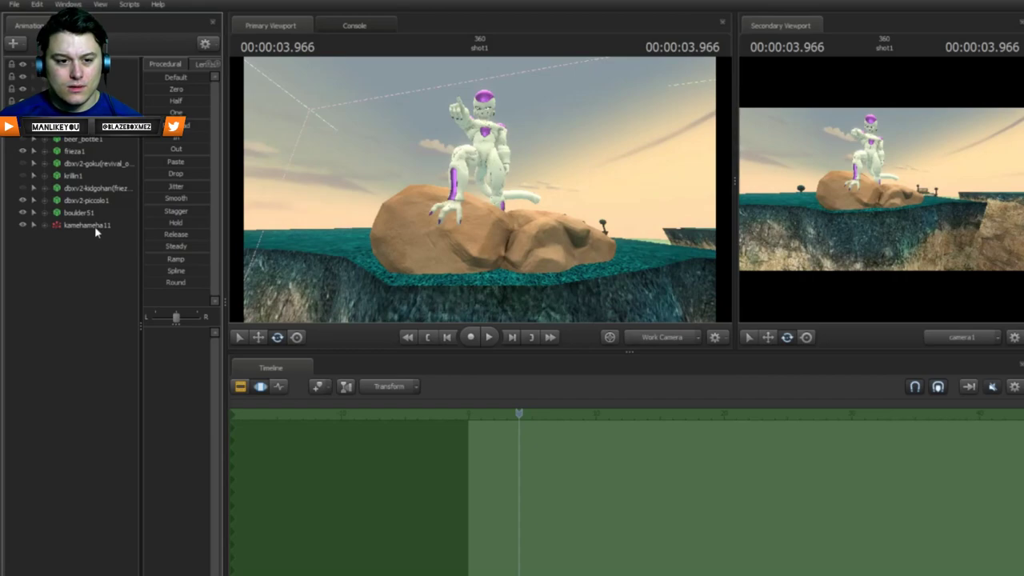
# Step: Play the kamehameha11 effect from the start of the shot and examine it from different angles
pyautogui.moveTo(525, 418); pyautogui.dragTo(469, 426)
pyautogui.press('space')
pyautogui.press('space')
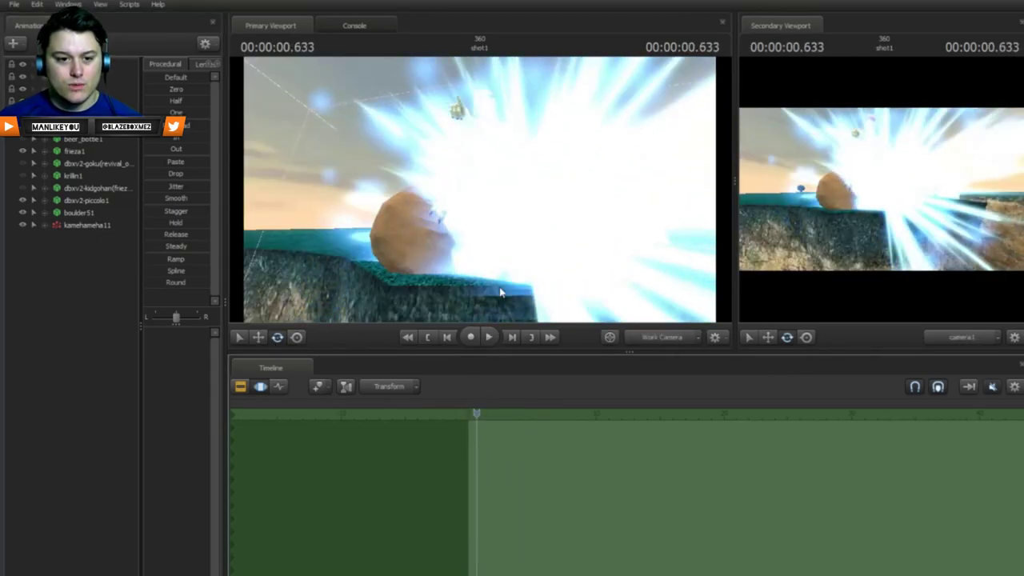
pyautogui.click(80, 227)
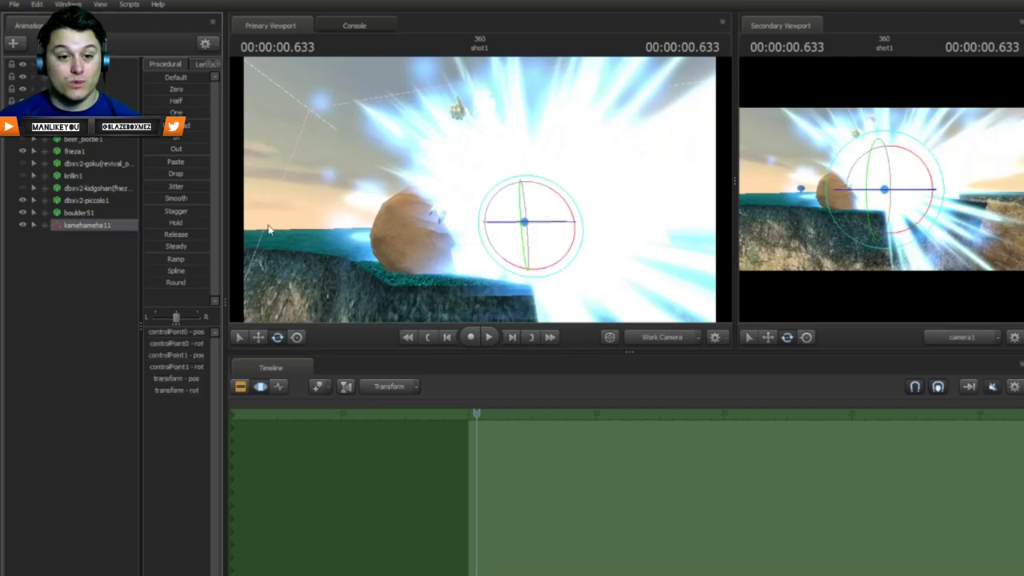
pyautogui.moveTo(340, 232); pyautogui.dragTo(462, 168)
pyautogui.press('space')
pyautogui.press('space')
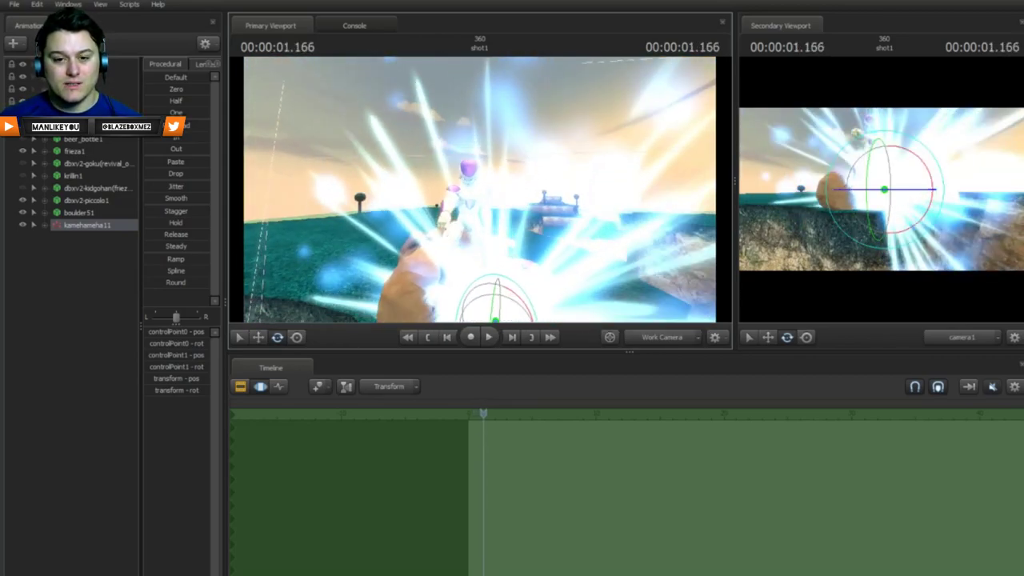
pyautogui.moveTo(520, 204); pyautogui.dragTo(536, 209)
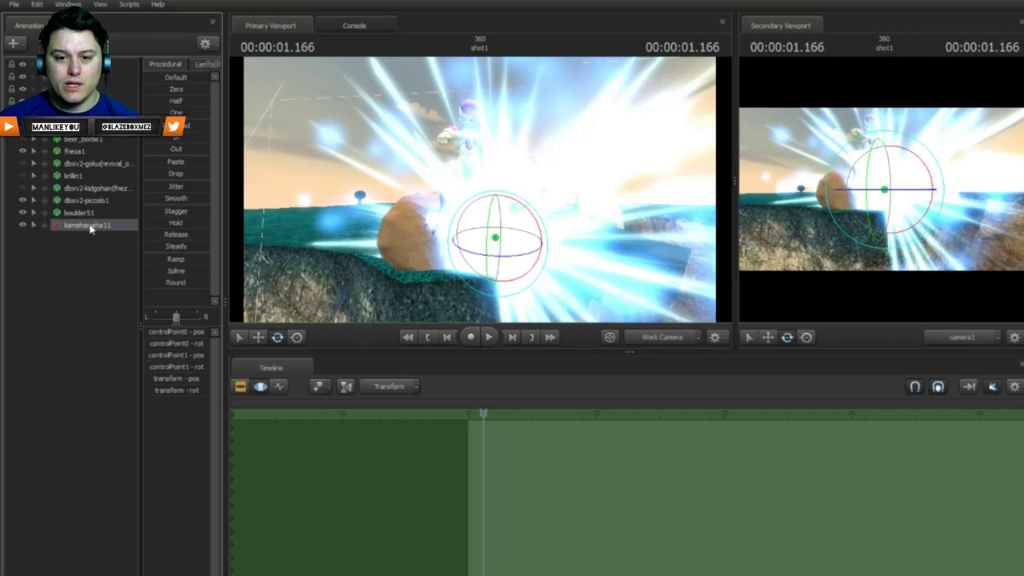
# Step: Replace the kamehameha11 particle system with final_flash and play it back briefly
pyautogui.press('Delete')
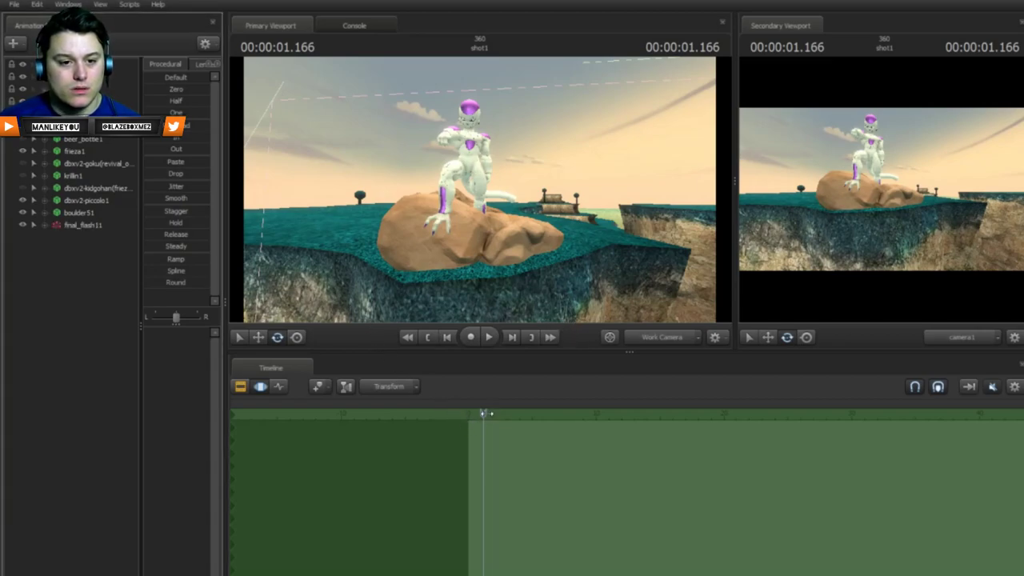
pyautogui.moveTo(483, 414)
pyautogui.mouseDown()
pyautogui.moveTo(466, 414)
pyautogui.moveTo(567, 414)
pyautogui.moveTo(589, 429)
pyautogui.moveTo(484, 422)
pyautogui.mouseUp()
pyautogui.press('space')
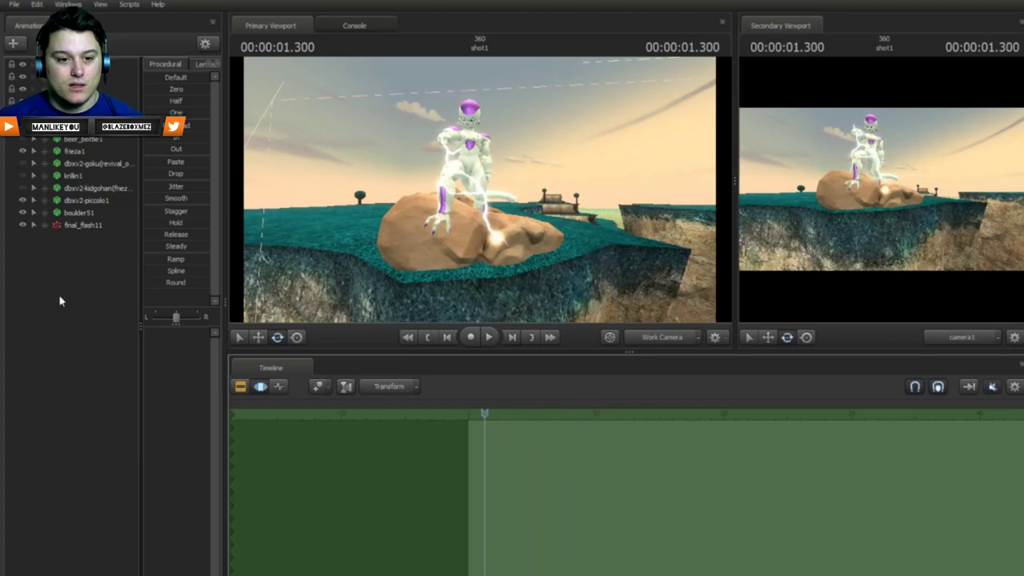
# Step: Raise the final_flash11 effect from the boulder to the height of Frieza's pointing hand and play the shot briefly
pyautogui.moveTo(433, 228); pyautogui.dragTo(384, 244)
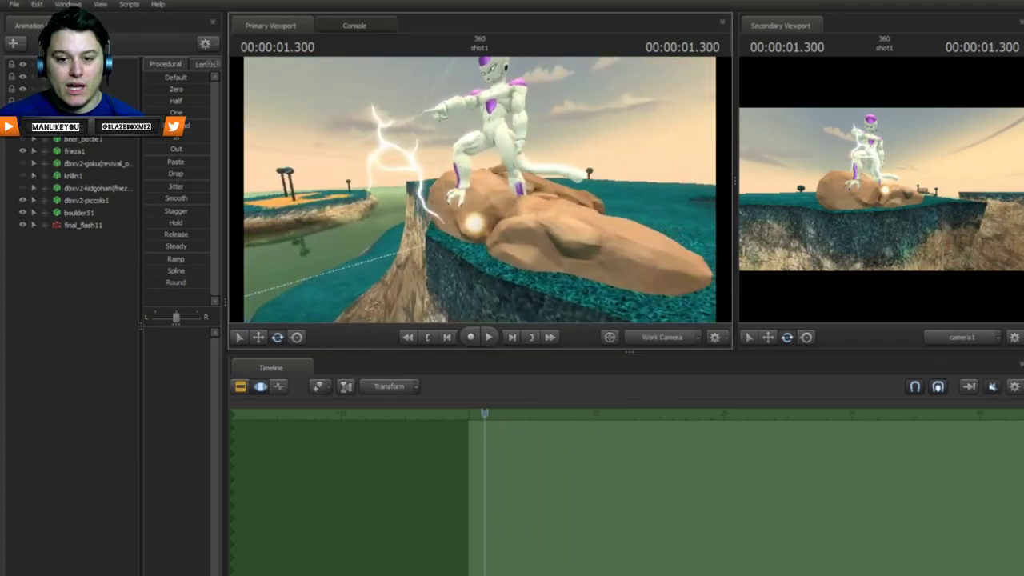
pyautogui.moveTo(480, 190)
pyautogui.mouseDown()
pyautogui.moveTo(456, 192)
pyautogui.moveTo(479, 190)
pyautogui.mouseUp()
pyautogui.press('space')
pyautogui.press('space')
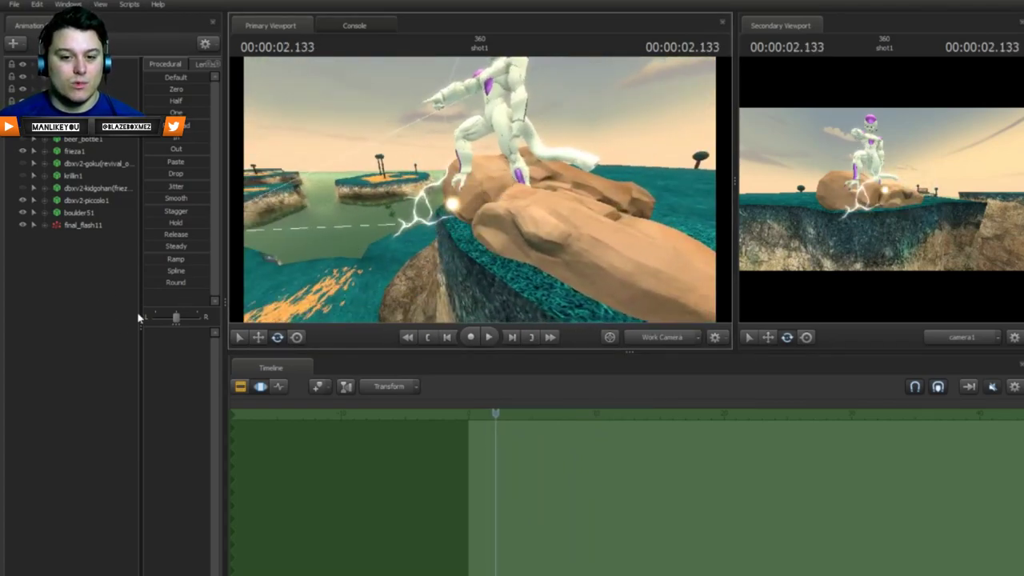
pyautogui.click(88, 226)
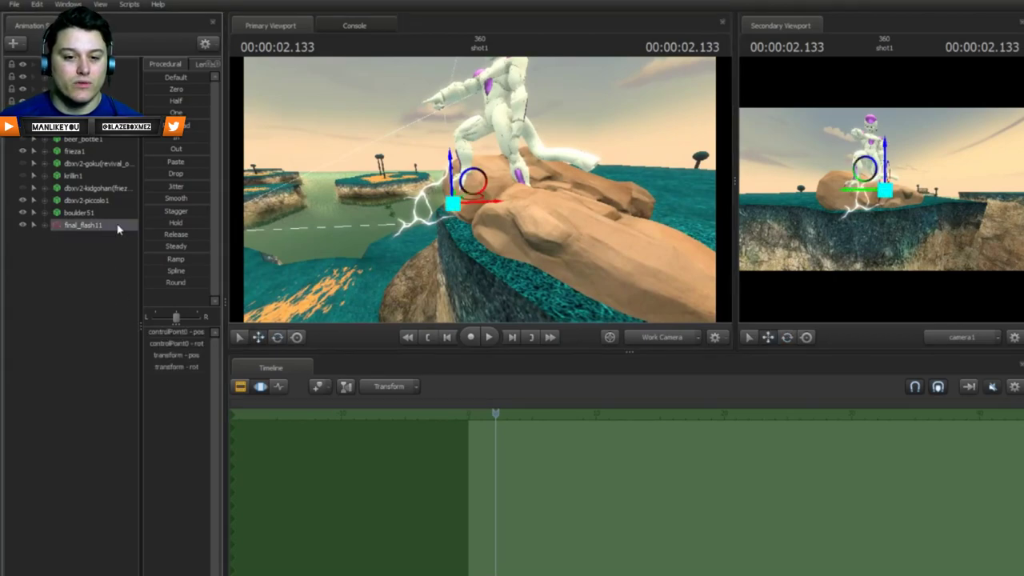
pyautogui.moveTo(448, 164); pyautogui.dragTo(454, 66)
pyautogui.press('space')
pyautogui.press('space')
pyautogui.press('space')
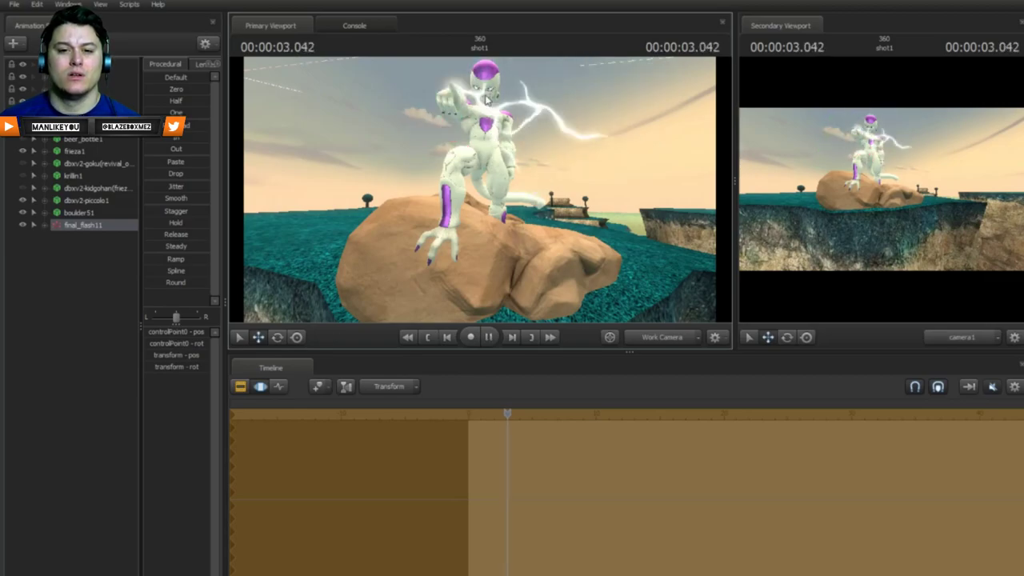
pyautogui.press('space')
# Step: Shift the final_flash11 effect sideways onto Frieza's pointing hand and check it in playback
pyautogui.moveTo(534, 145); pyautogui.dragTo(431, 160)
pyautogui.press('space')
pyautogui.press('space')
pyautogui.moveTo(496, 184); pyautogui.dragTo(497, 184)
pyautogui.moveTo(499, 131); pyautogui.dragTo(472, 133)
pyautogui.press('space')
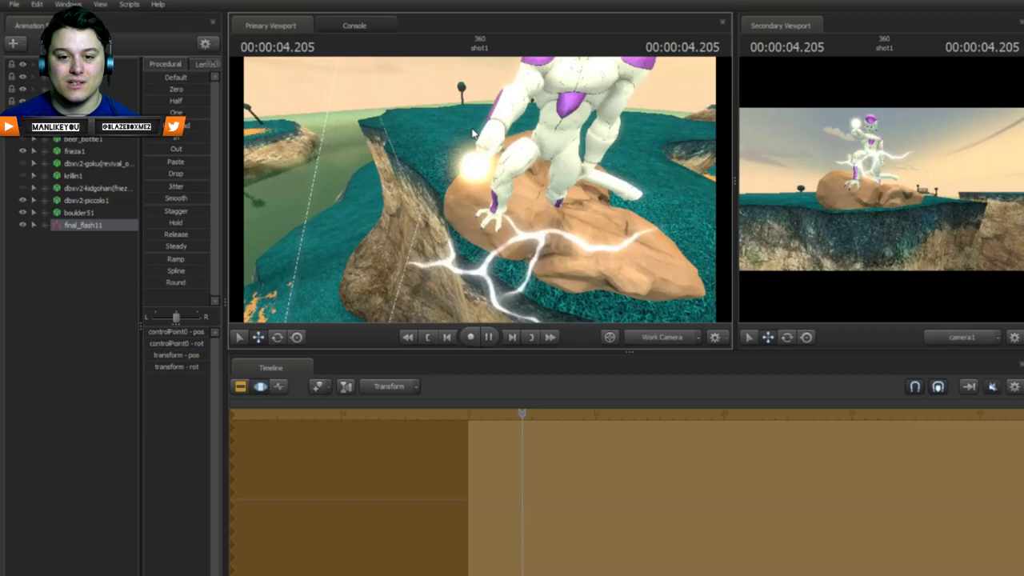
pyautogui.press('space')
pyautogui.press('space')
pyautogui.press('space')
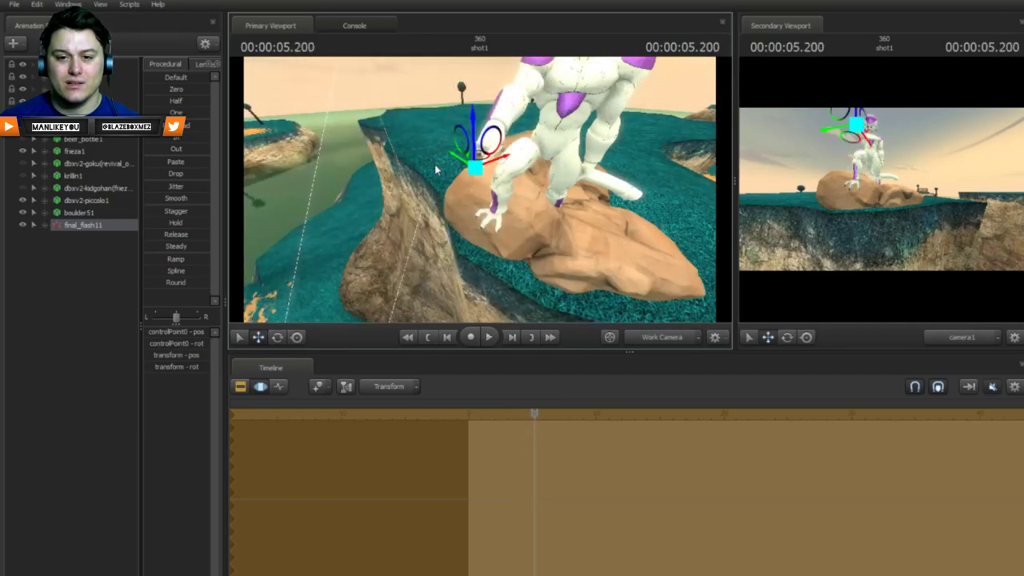
# Step: Fine-tune final_flash11 from a close view, moving it horizontally towards Frieza's fingertip and slightly down, and play it briefly
pyautogui.click(102, 281)
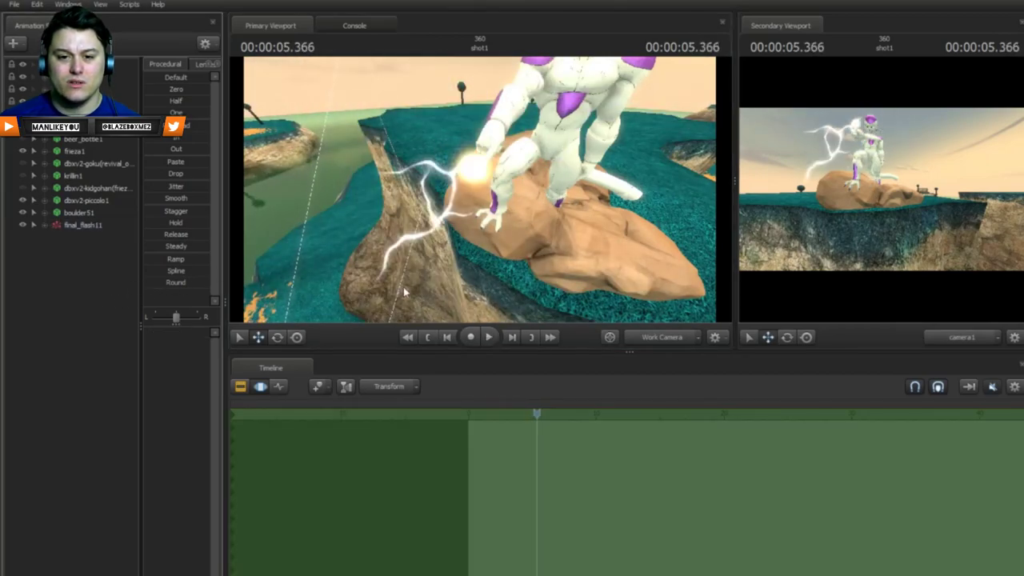
pyautogui.press('w')
pyautogui.moveTo(480, 189); pyautogui.dragTo(404, 160)
pyautogui.press('a')
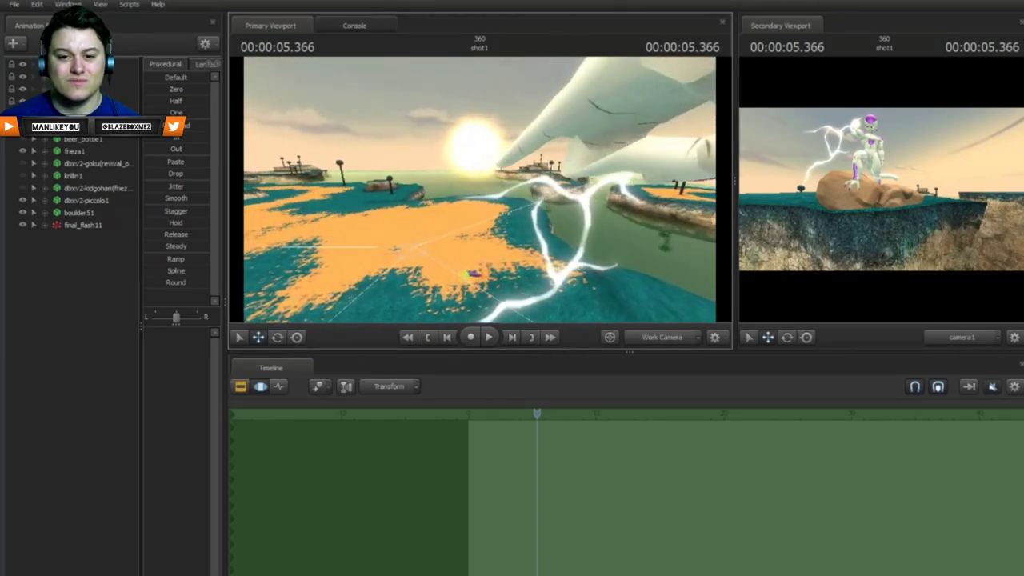
pyautogui.click(107, 228)
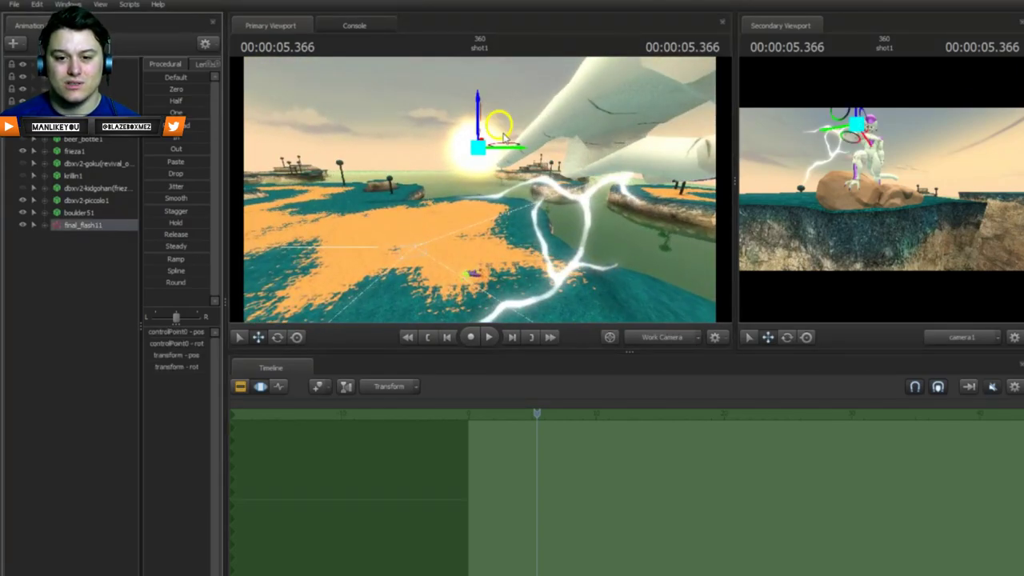
pyautogui.moveTo(511, 156); pyautogui.dragTo(526, 157)
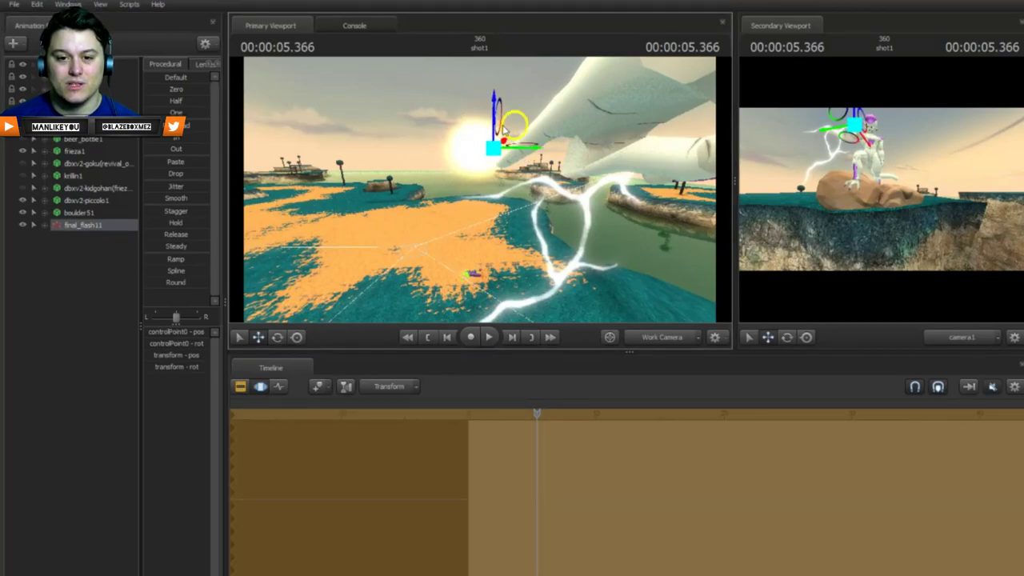
pyautogui.moveTo(496, 118); pyautogui.dragTo(496, 132)
pyautogui.press('space')
pyautogui.press('space')
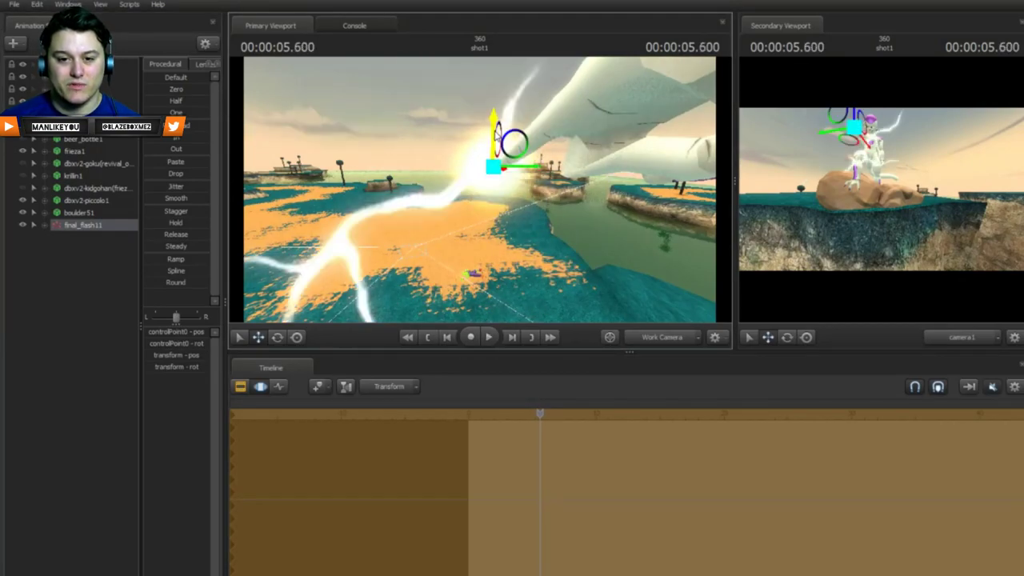
# Step: Play the shot and examine the positioned energy effect and Frieza's pose from near and far angles
pyautogui.click(114, 282)
pyautogui.moveTo(414, 209); pyautogui.dragTo(565, 192)
pyautogui.moveTo(481, 192)
pyautogui.mouseDown()
pyautogui.moveTo(516, 192)
pyautogui.moveTo(461, 194)
pyautogui.moveTo(487, 189)
pyautogui.moveTo(473, 189)
pyautogui.moveTo(472, 160)
pyautogui.moveTo(460, 190)
pyautogui.moveTo(417, 187)
pyautogui.moveTo(488, 204)
pyautogui.mouseUp()
pyautogui.press('space')
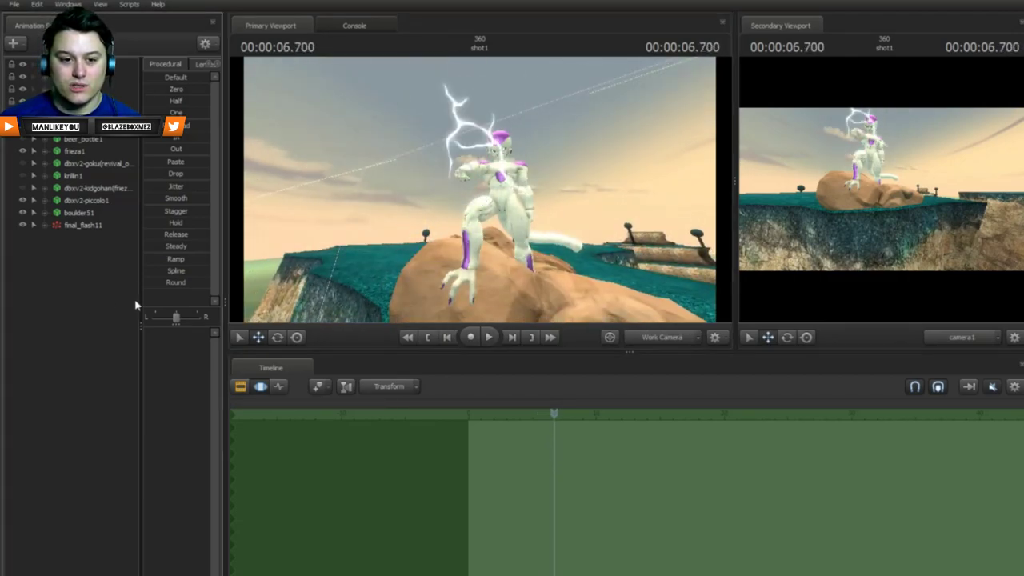
pyautogui.moveTo(480, 192)
pyautogui.mouseDown()
pyautogui.moveTo(552, 194)
pyautogui.moveTo(482, 205)
pyautogui.moveTo(479, 251)
pyautogui.moveTo(477, 143)
pyautogui.moveTo(485, 208)
pyautogui.moveTo(518, 177)
pyautogui.moveTo(500, 186)
pyautogui.moveTo(514, 127)
pyautogui.moveTo(481, 189)
pyautogui.moveTo(474, 176)
pyautogui.moveTo(478, 194)
pyautogui.moveTo(492, 177)
pyautogui.mouseUp()
pyautogui.press('space')
pyautogui.press('space')
pyautogui.press('w')
pyautogui.press('w')
pyautogui.press('s')
pyautogui.press('w')
pyautogui.press('w')
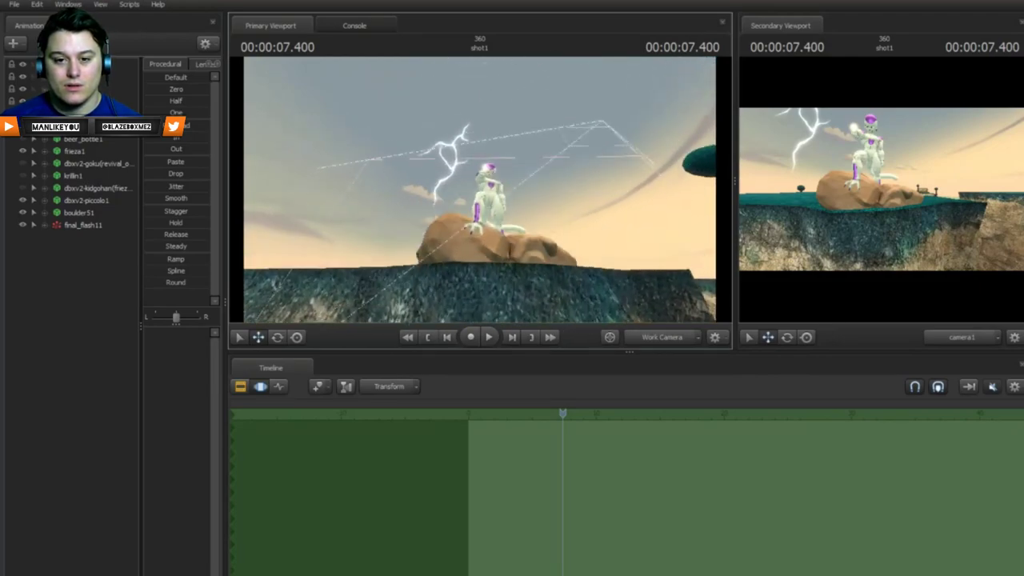
# Step: Lower Frieza's left upper eyelid by moving its inner, middle and outer bones down together
pyautogui.moveTo(557, 152); pyautogui.dragTo(563, 146, button='right')
pyautogui.moveTo(480, 190); pyautogui.dragTo(500, 197)
pyautogui.press('s')
pyautogui.press('ctrl')
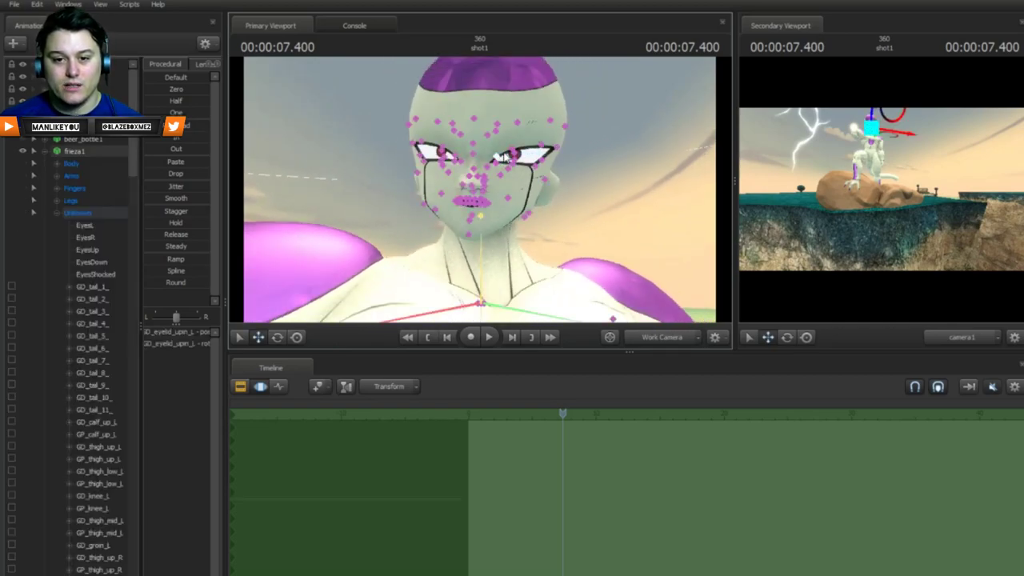
pyautogui.keyDown('shift'); pyautogui.click(529, 154); pyautogui.keyUp('shift')
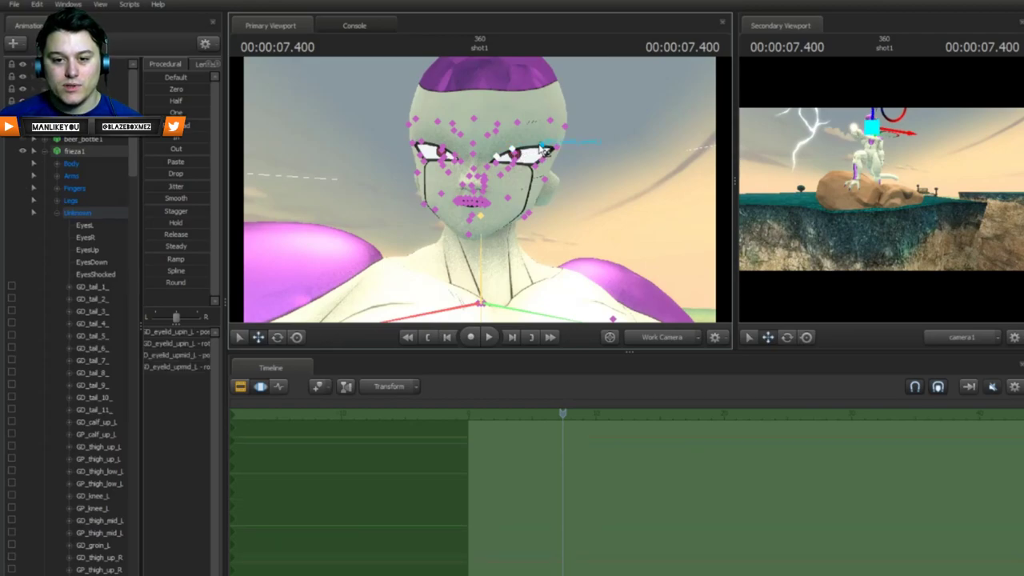
pyautogui.keyDown('shift'); pyautogui.click(554, 153); pyautogui.keyUp('shift')
pyautogui.keyDown('shift'); pyautogui.click(556, 150); pyautogui.keyUp('shift')
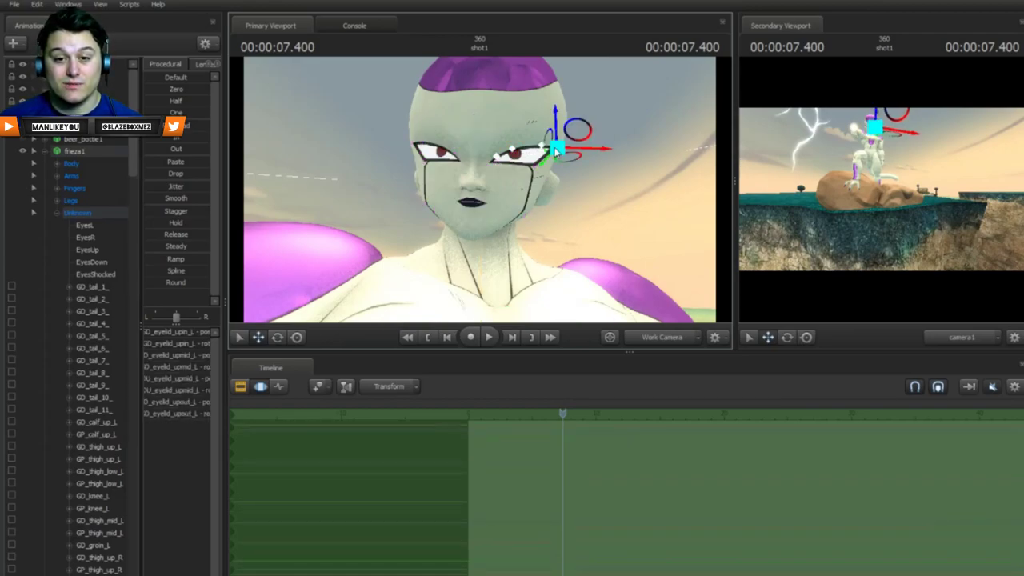
pyautogui.moveTo(555, 128); pyautogui.dragTo(555, 133)
# Step: Move the two middle upper eyelid bones of Frieza's left eye further down to narrow the eye
pyautogui.click(520, 157)
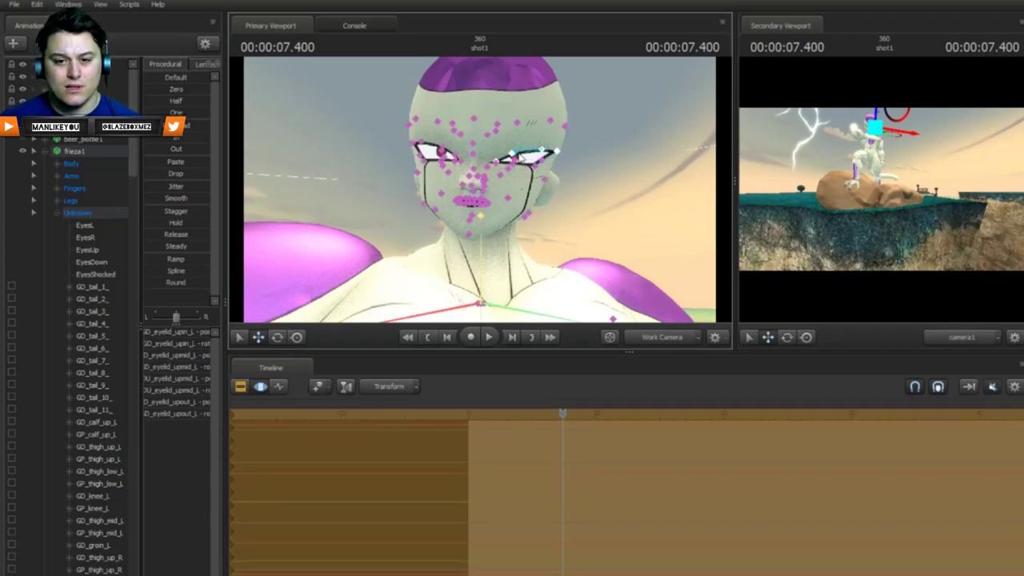
pyautogui.click(520, 152)
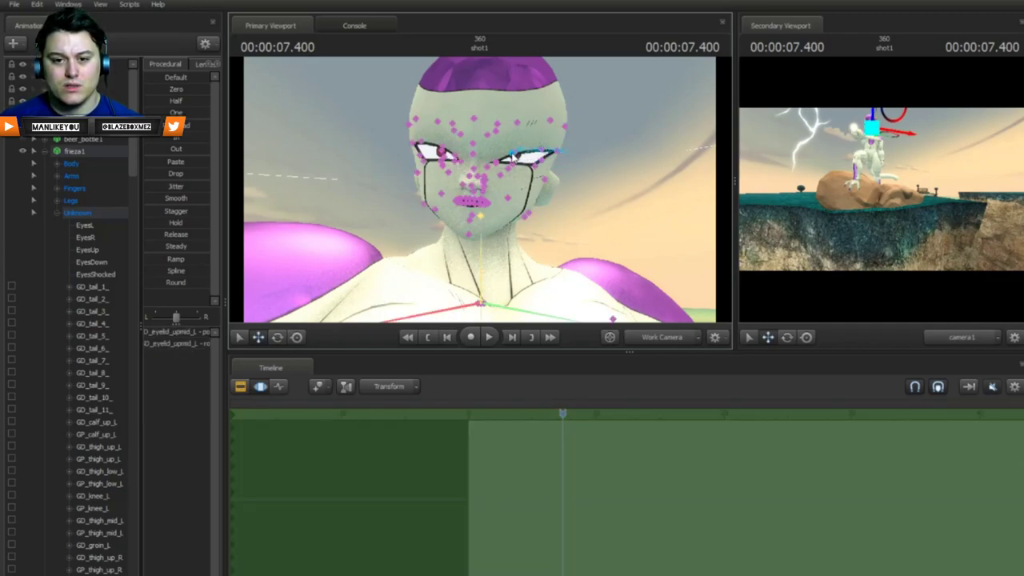
pyautogui.click(546, 152)
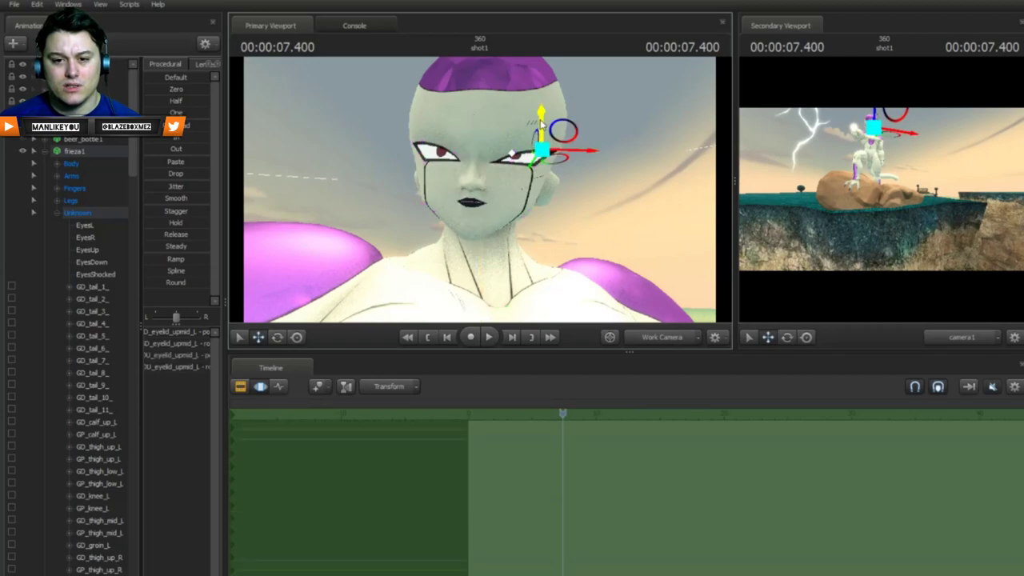
pyautogui.moveTo(542, 124); pyautogui.dragTo(542, 129)
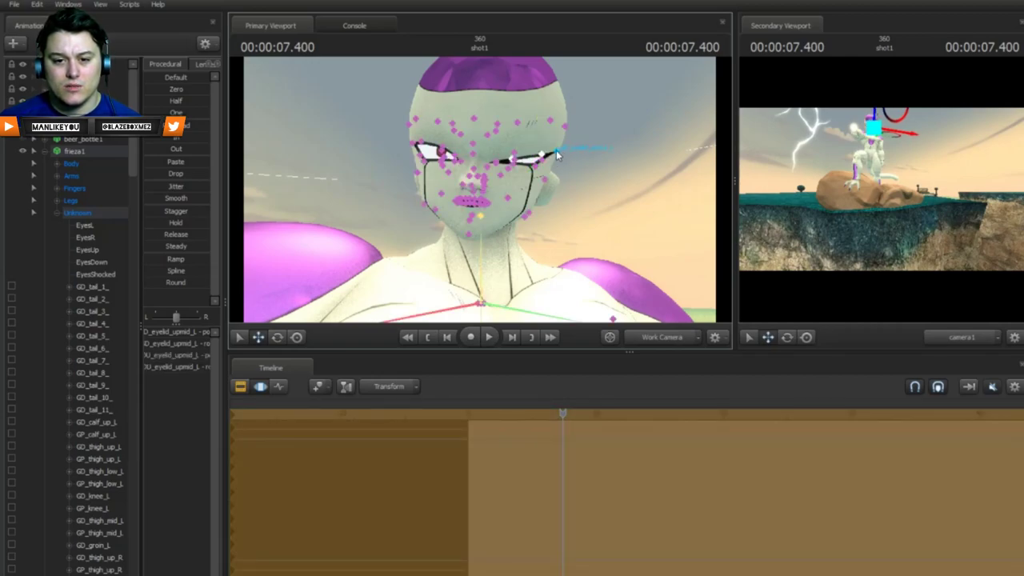
# Step: Adjust the outer and middle upper eyelid bones of Frieza's left eye individually to finish the squint, and collapse the Unknown bone group
pyautogui.click(556, 156)
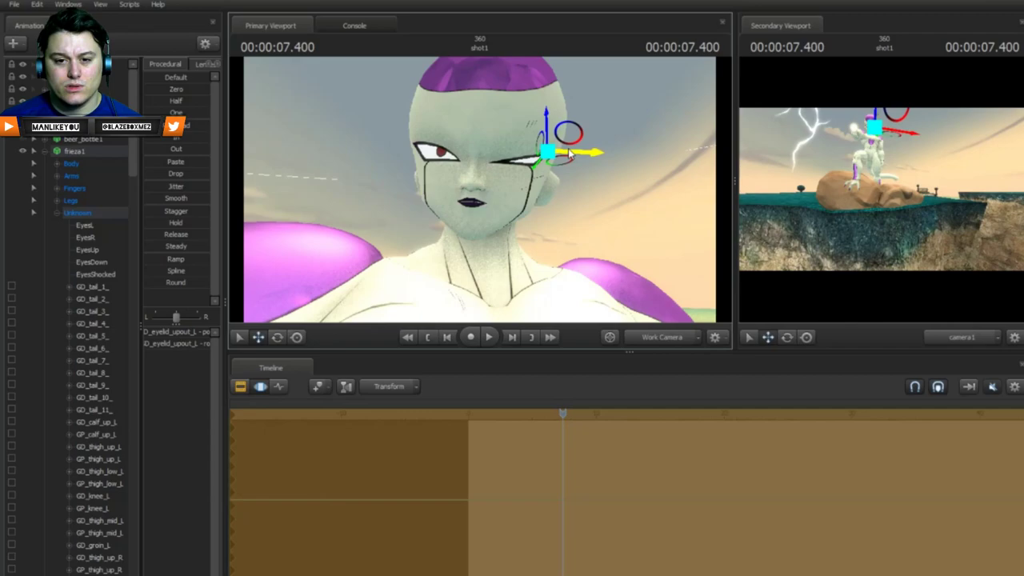
pyautogui.moveTo(569, 151); pyautogui.dragTo(531, 131)
pyautogui.click(546, 160)
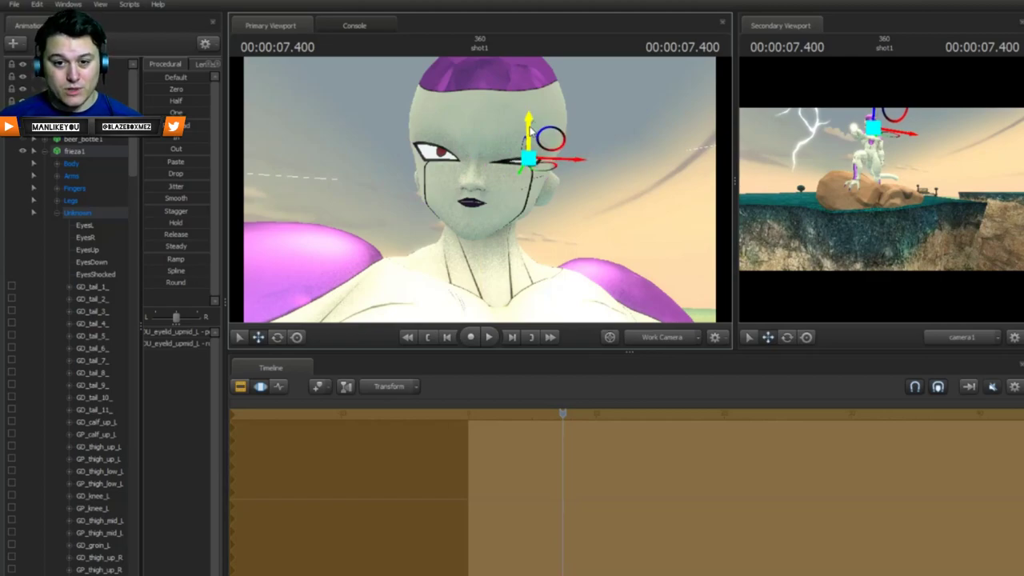
pyautogui.click(57, 216)
pyautogui.click(73, 320)
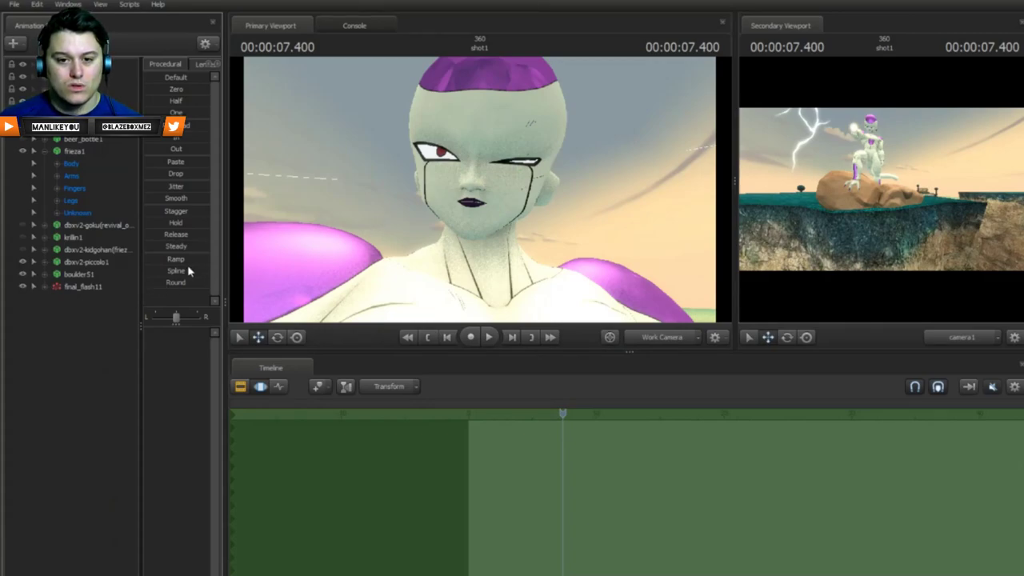
# Step: Pull down the left corner of Frieza's mouth using the lip end, upper lip end and lower lip bones
pyautogui.press('w')
pyautogui.moveTo(350, 208); pyautogui.dragTo(350, 207)
pyautogui.press('z')
pyautogui.press('z')
pyautogui.press('s')
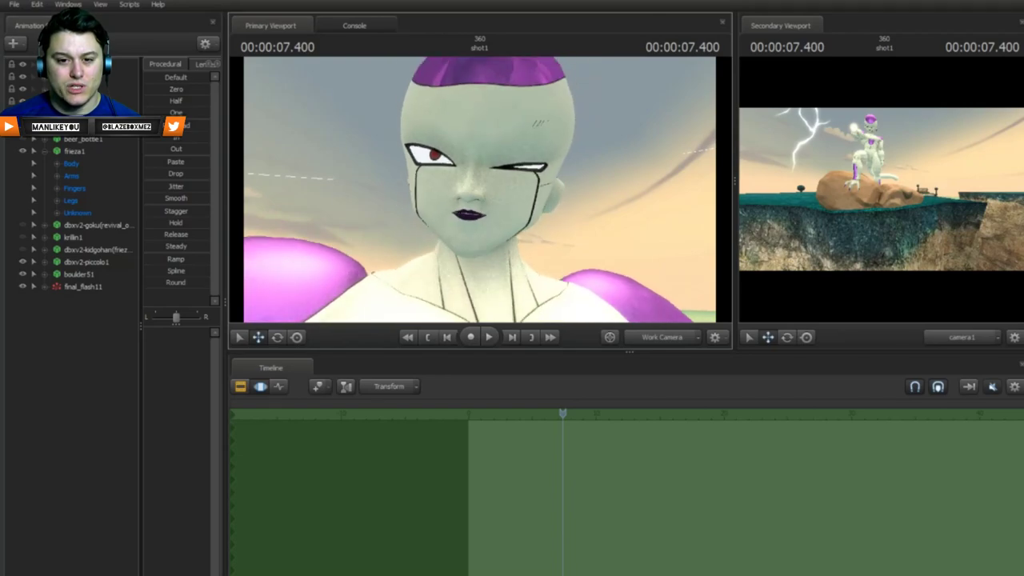
pyautogui.press('ctrl')
pyautogui.moveTo(501, 220); pyautogui.dragTo(501, 220)
pyautogui.press('w')
pyautogui.press('x')
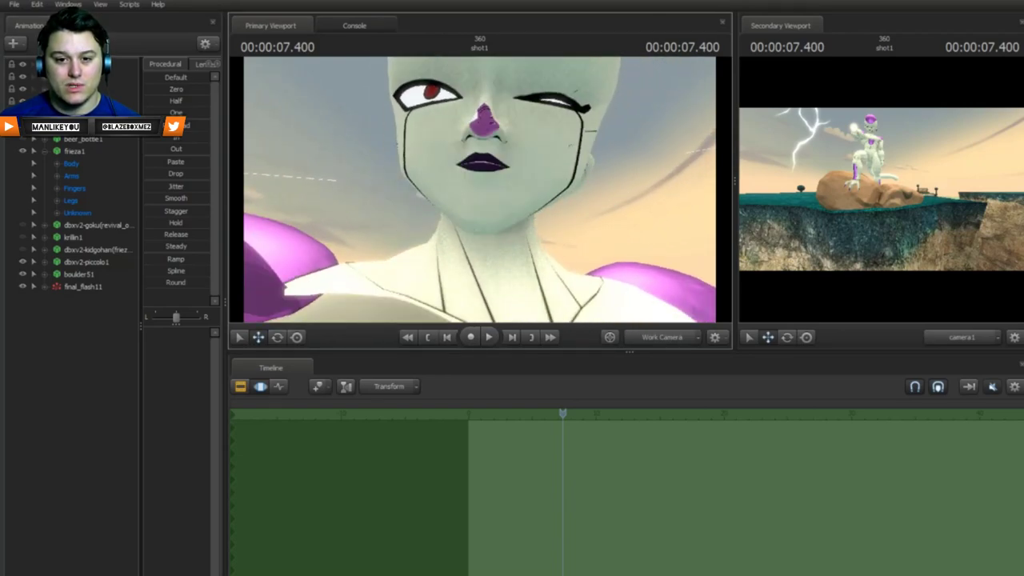
pyautogui.moveTo(495, 198); pyautogui.dragTo(495, 210)
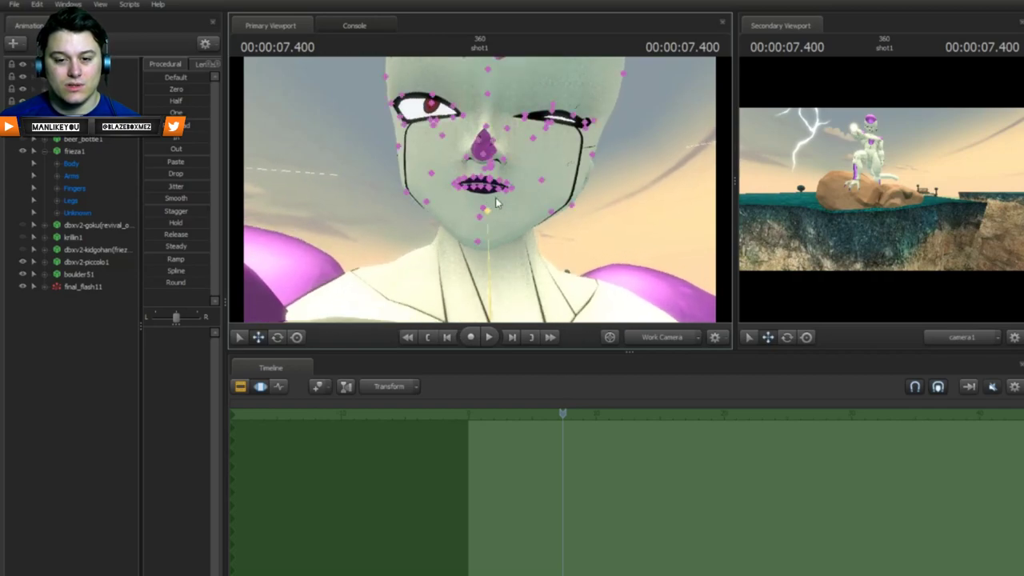
pyautogui.click(513, 193)
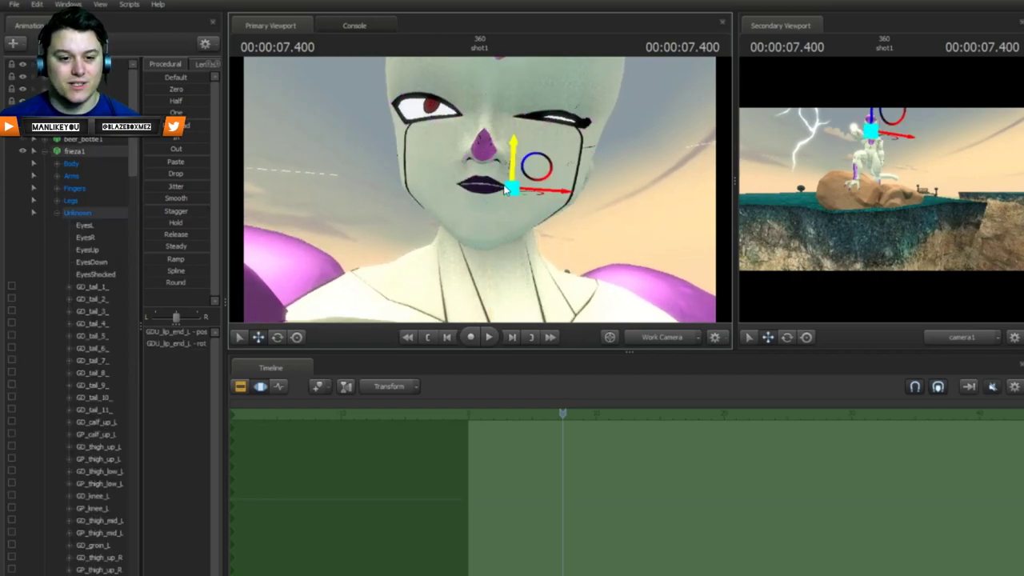
pyautogui.moveTo(510, 154); pyautogui.dragTo(512, 188)
pyautogui.keyDown('ctrl'); pyautogui.click(505, 192); pyautogui.keyUp('ctrl')
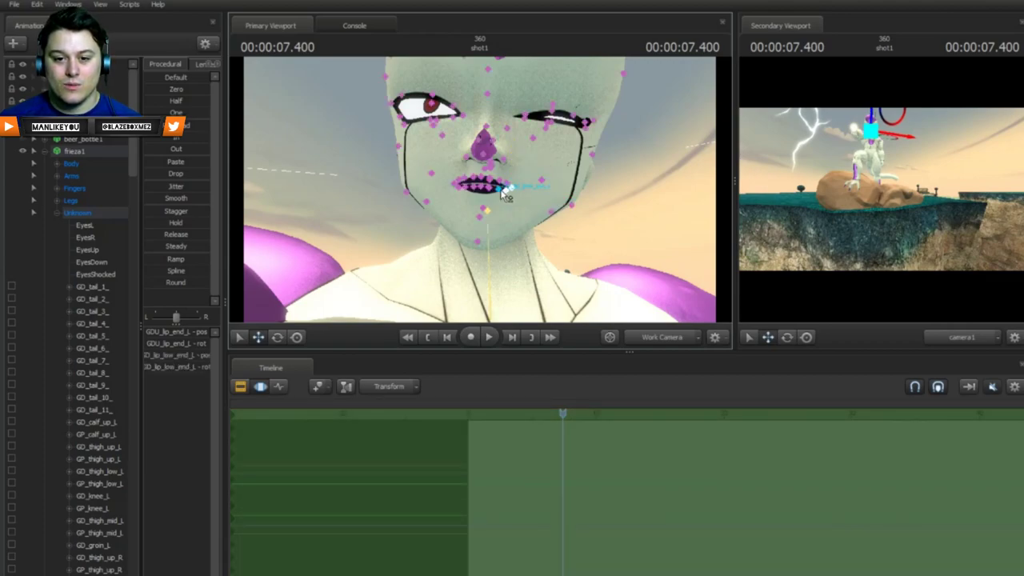
pyautogui.keyDown('ctrl'); pyautogui.keyDown('shift'); pyautogui.click(502, 192); pyautogui.keyUp('shift'); pyautogui.keyUp('ctrl')
pyautogui.keyDown('ctrl'); pyautogui.keyDown('shift'); pyautogui.click(508, 186); pyautogui.keyUp('shift'); pyautogui.keyUp('ctrl')
pyautogui.moveTo(510, 151); pyautogui.dragTo(511, 154)
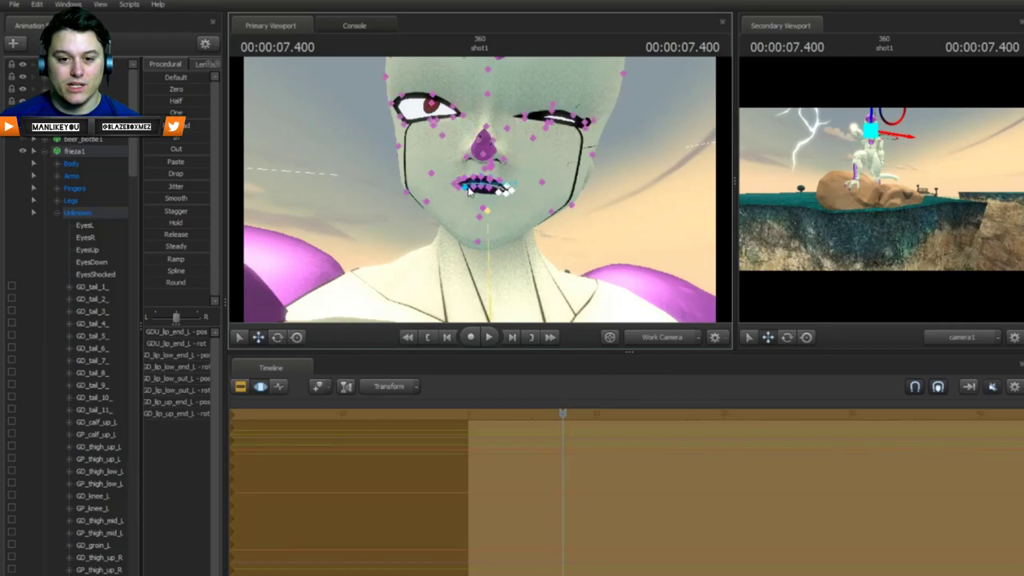
# Step: Pull down the matching lip bones at the right corner of Frieza's mouth, and collapse and deselect the frieza1 model
pyautogui.keyDown('ctrl'); pyautogui.click(467, 188); pyautogui.keyUp('ctrl')
pyautogui.keyDown('ctrl'); pyautogui.keyDown('shift'); pyautogui.click(461, 186); pyautogui.keyUp('shift'); pyautogui.keyUp('ctrl')
pyautogui.keyDown('ctrl'); pyautogui.keyDown('shift'); pyautogui.click(457, 185); pyautogui.keyUp('shift'); pyautogui.keyUp('ctrl')
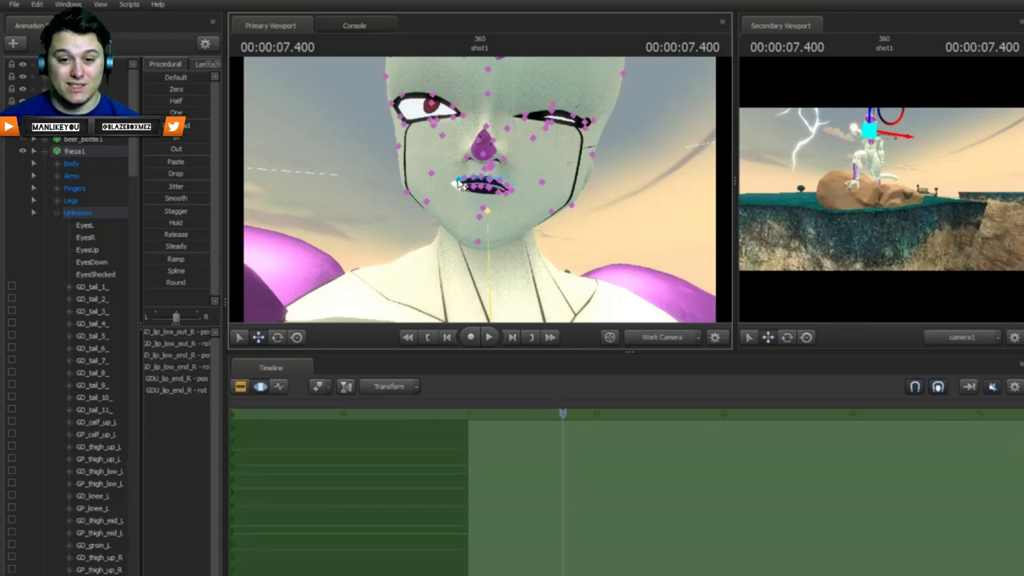
pyautogui.keyDown('ctrl'); pyautogui.keyDown('shift'); pyautogui.click(459, 183); pyautogui.keyUp('shift'); pyautogui.keyUp('ctrl')
pyautogui.moveTo(467, 140); pyautogui.dragTo(468, 148)
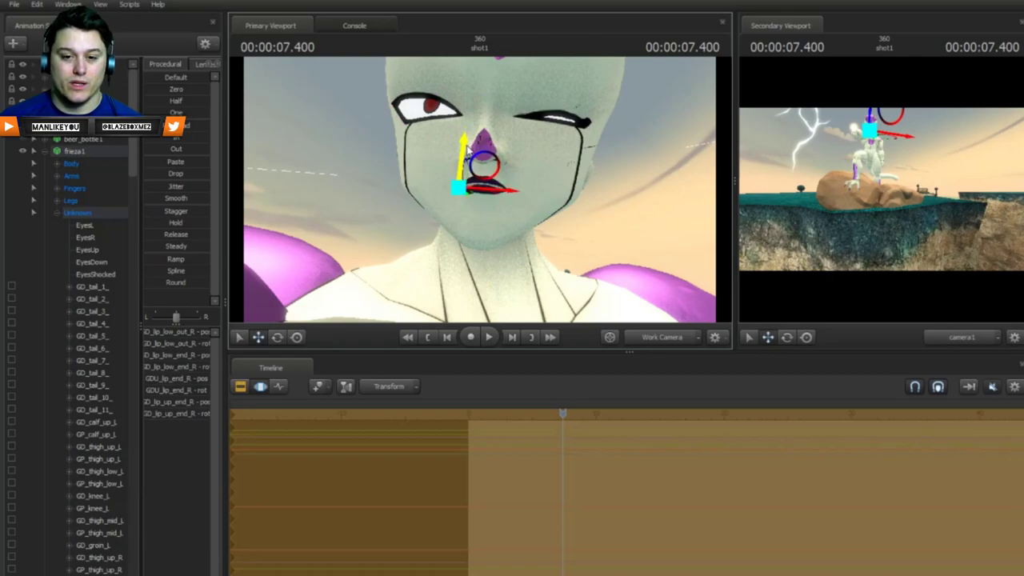
pyautogui.click(32, 150)
pyautogui.click(81, 288)
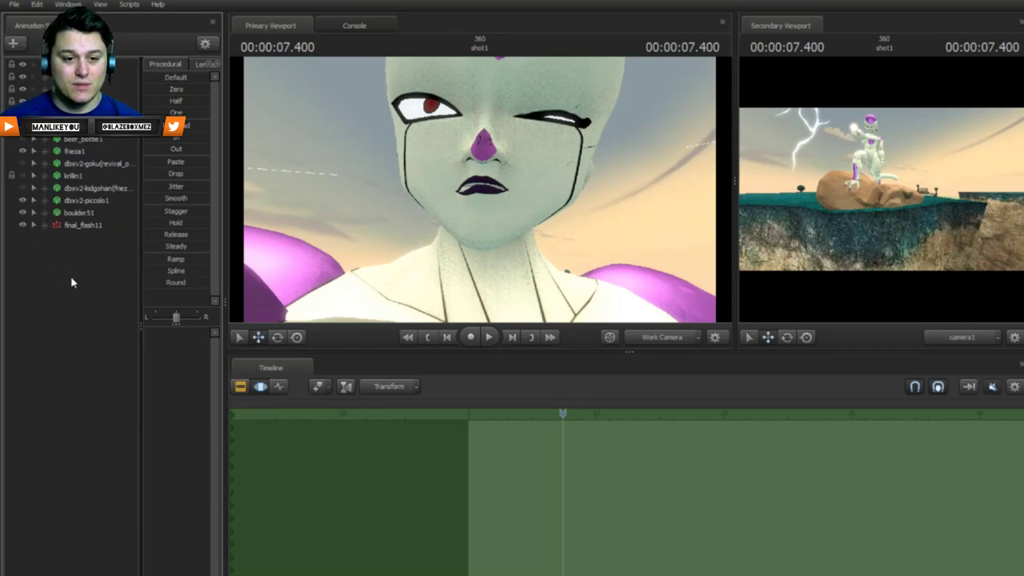
# Step: Delete the krillin1 animation set from the shot
pyautogui.click(45, 177)
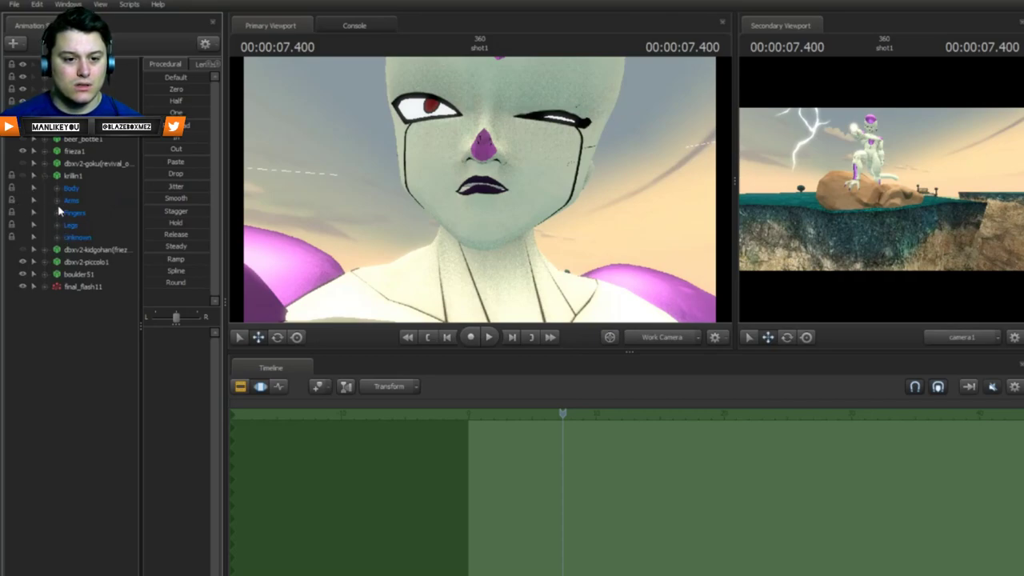
pyautogui.click(56, 188)
pyautogui.click(45, 176)
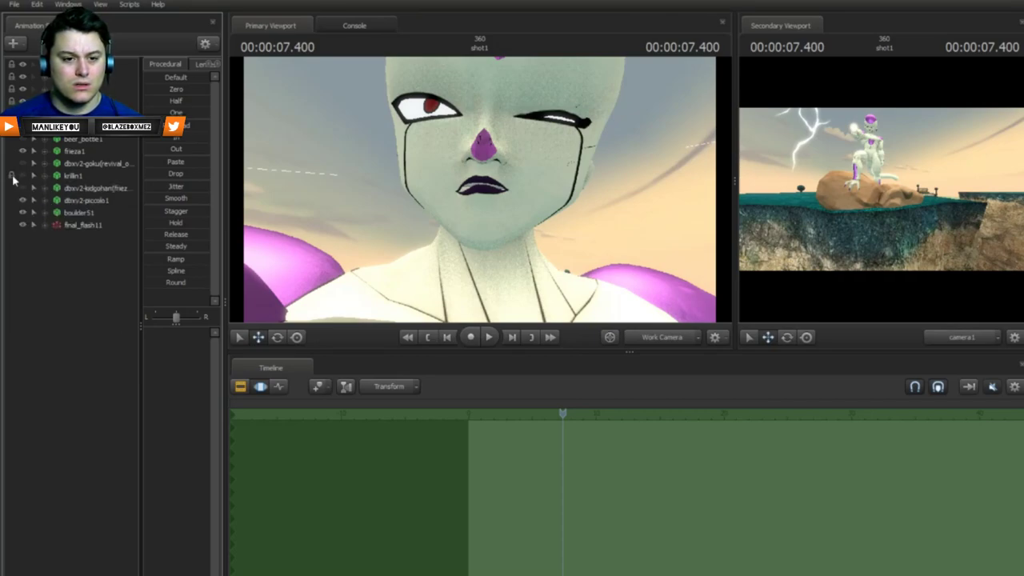
pyautogui.click(73, 176)
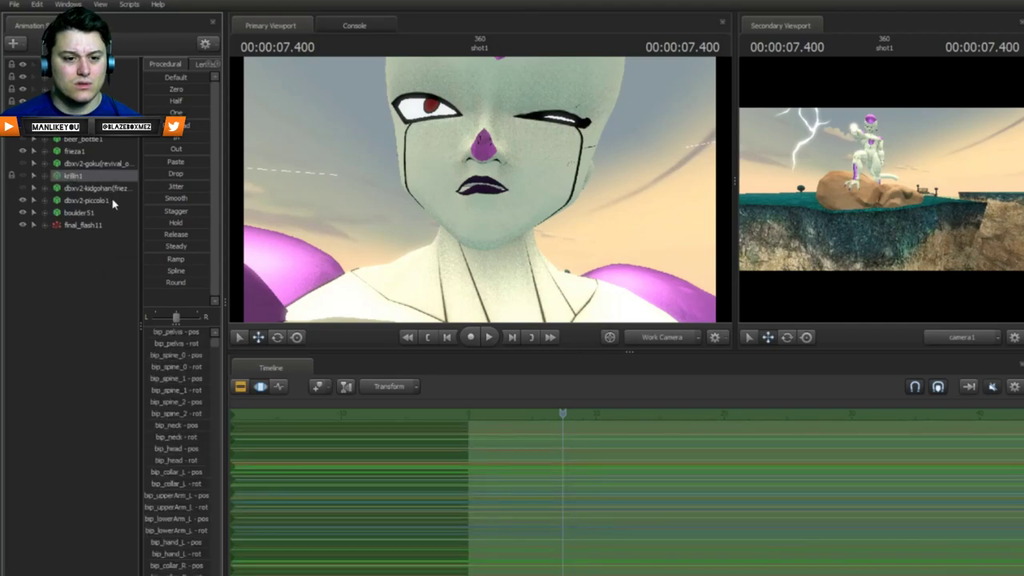
pyautogui.press('Delete')
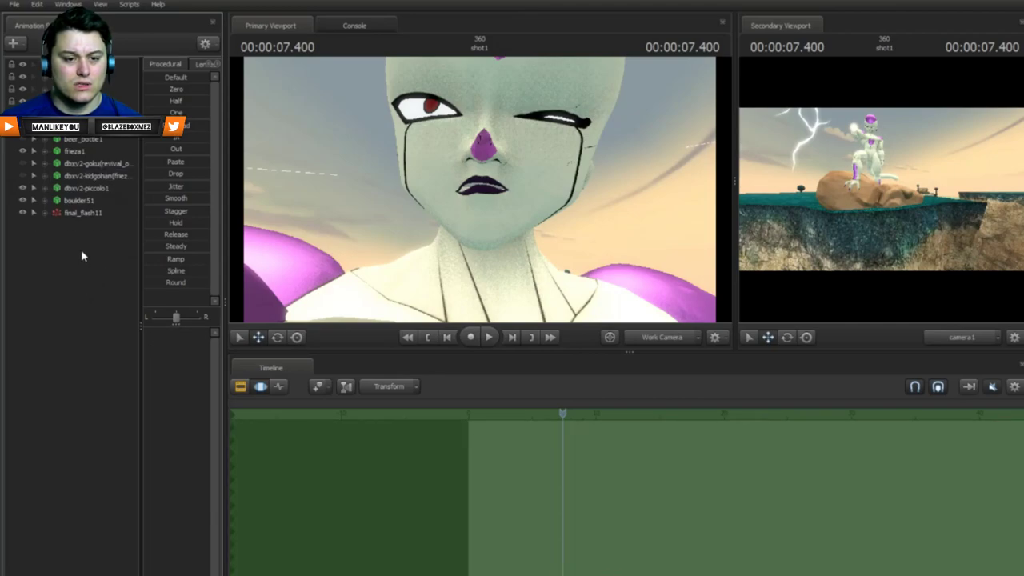
# Step: Move the GD_pupil_R bone within Frieza's open right eye, and collapse and deselect the frieza1 model
pyautogui.moveTo(481, 190)
pyautogui.mouseDown()
pyautogui.moveTo(480, 200)
pyautogui.moveTo(482, 185)
pyautogui.moveTo(468, 195)
pyautogui.moveTo(481, 194)
pyautogui.mouseUp()
pyautogui.press('s')
pyautogui.press('w')
pyautogui.press('w')
pyautogui.press('s')
pyautogui.press('x')
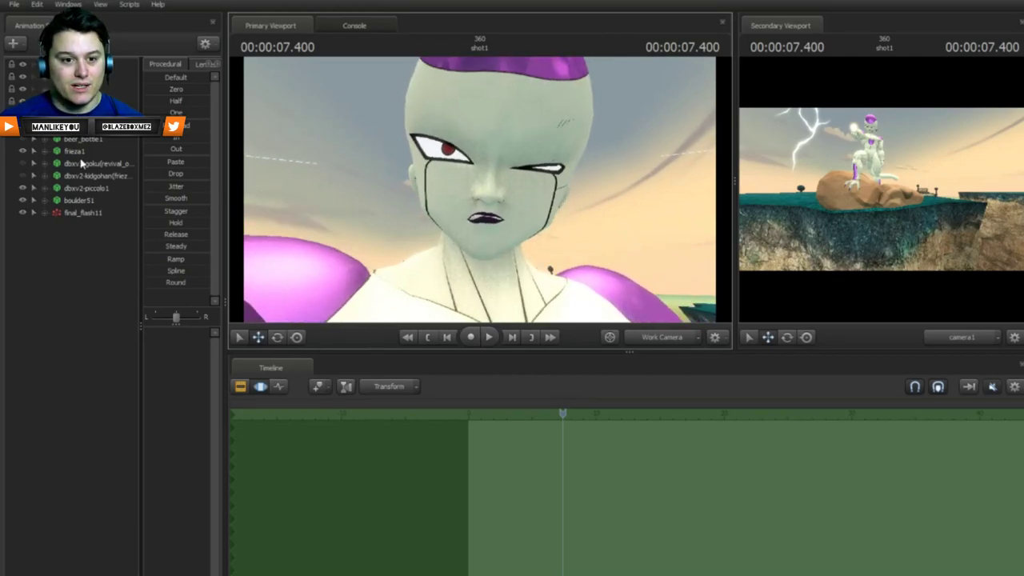
pyautogui.click(74, 152)
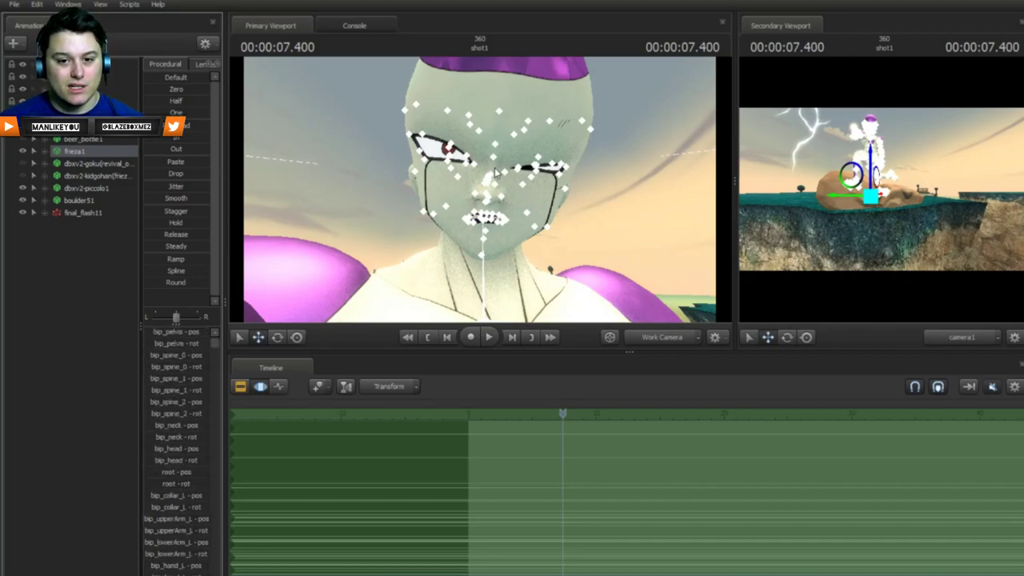
pyautogui.click(455, 146)
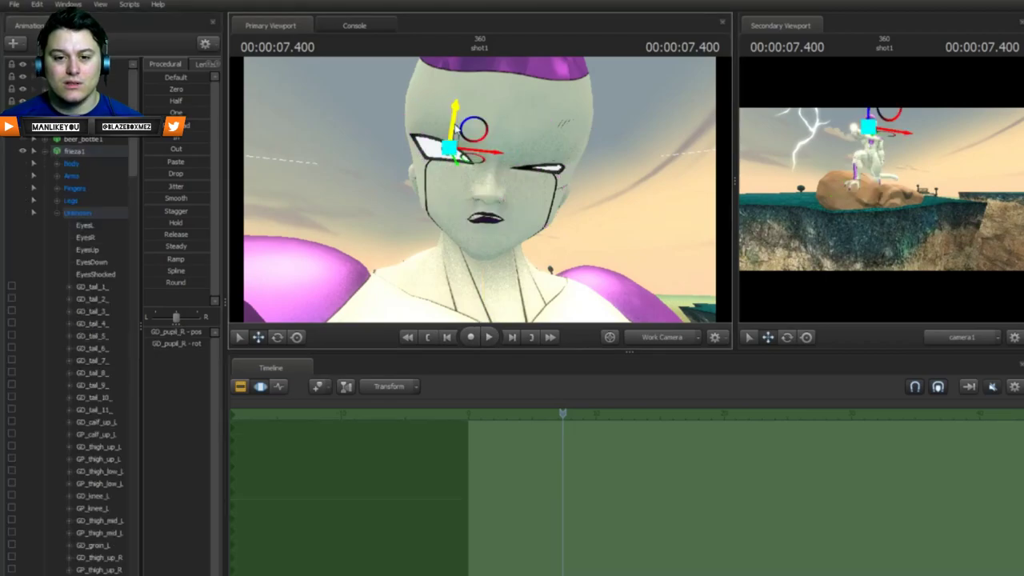
pyautogui.moveTo(457, 130); pyautogui.dragTo(528, 152)
pyautogui.moveTo(480, 191); pyautogui.dragTo(490, 194)
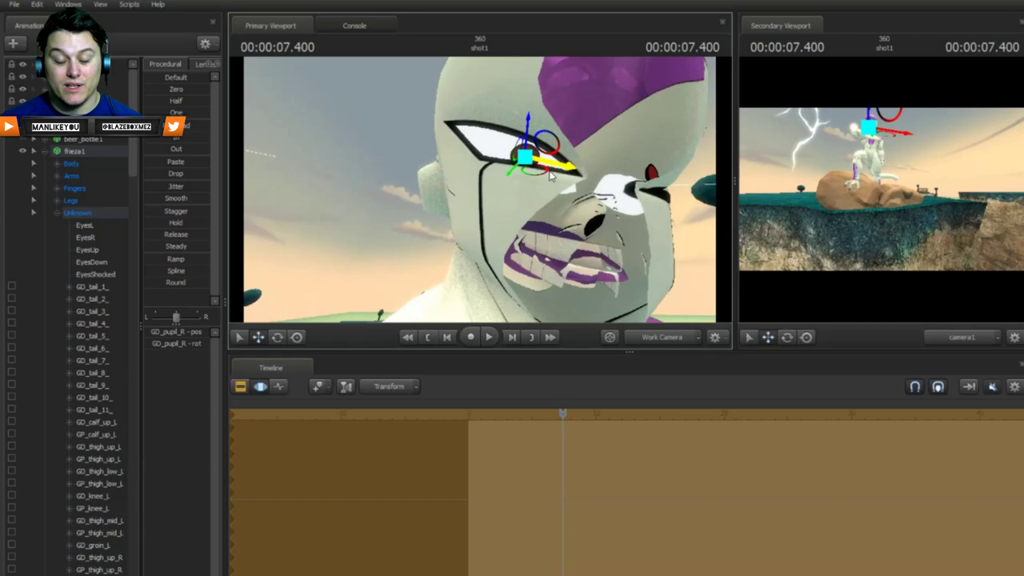
pyautogui.moveTo(548, 172); pyautogui.dragTo(507, 179)
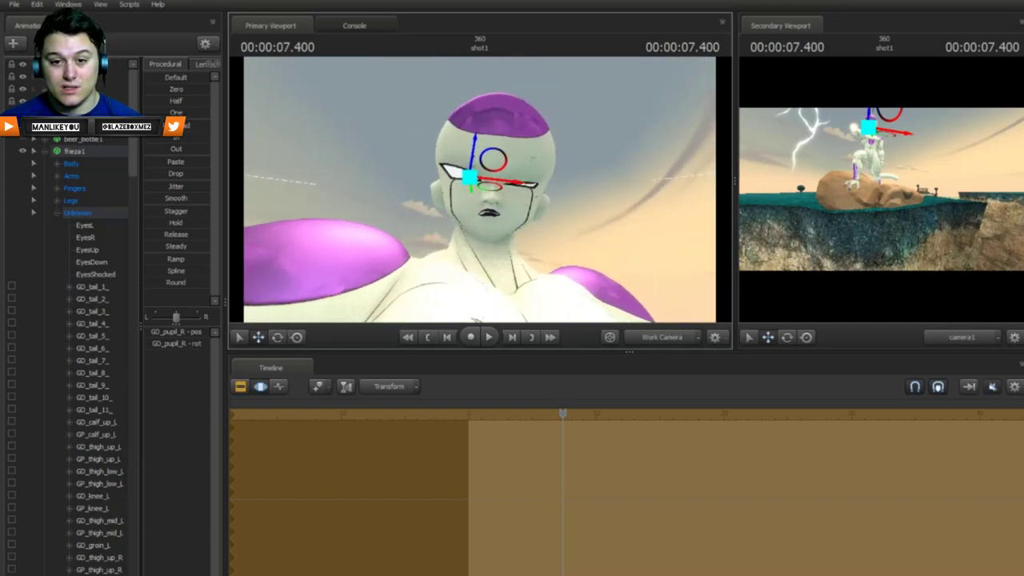
pyautogui.click(43, 154)
pyautogui.click(56, 301)
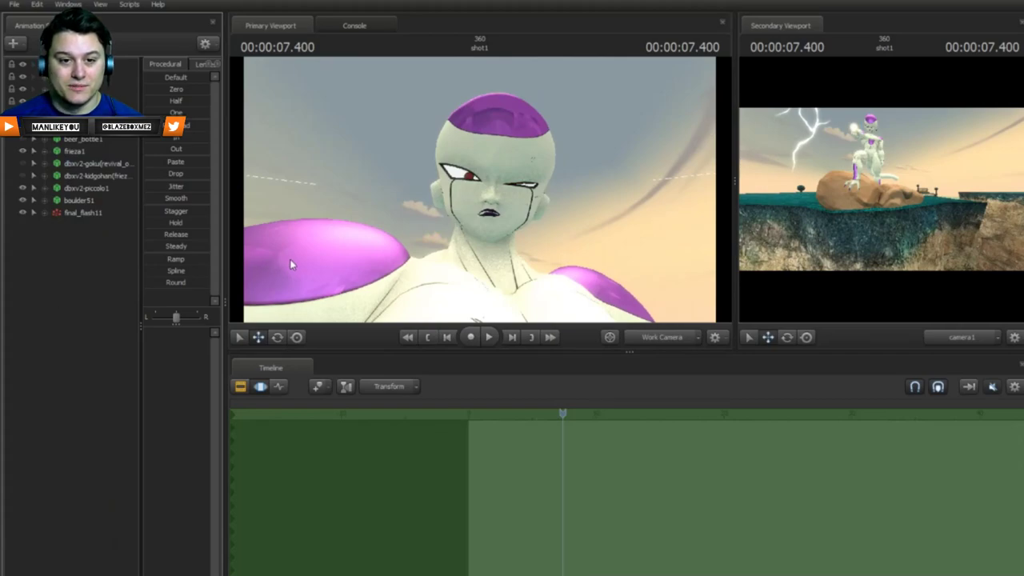
# Step: Shift Frieza's right pupil bone outward toward the middle of the open eye, and collapse and deselect the model
pyautogui.press('s')
pyautogui.moveTo(327, 234); pyautogui.dragTo(296, 237)
pyautogui.press('w')
pyautogui.click(480, 169)
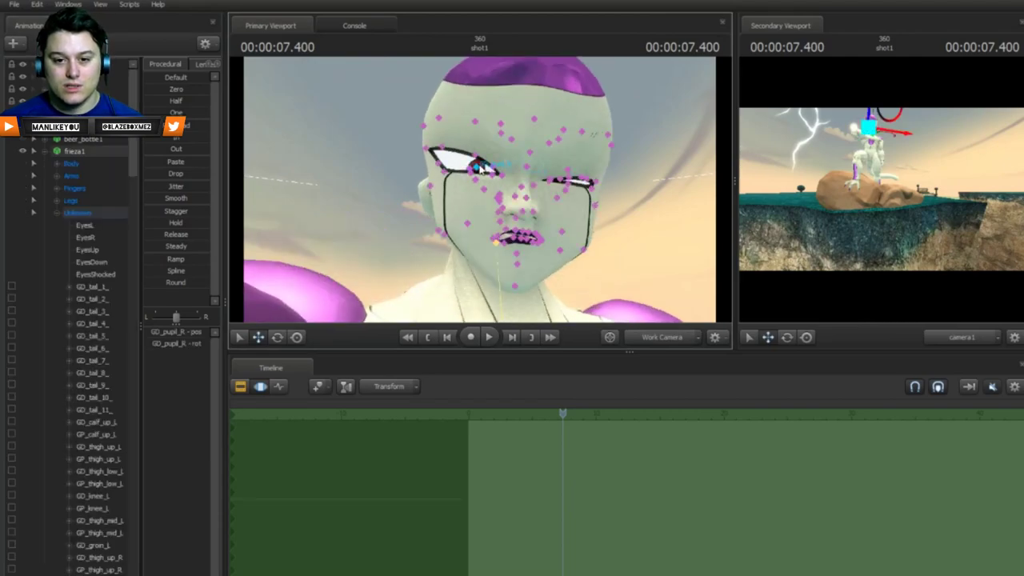
pyautogui.moveTo(497, 171); pyautogui.dragTo(493, 172)
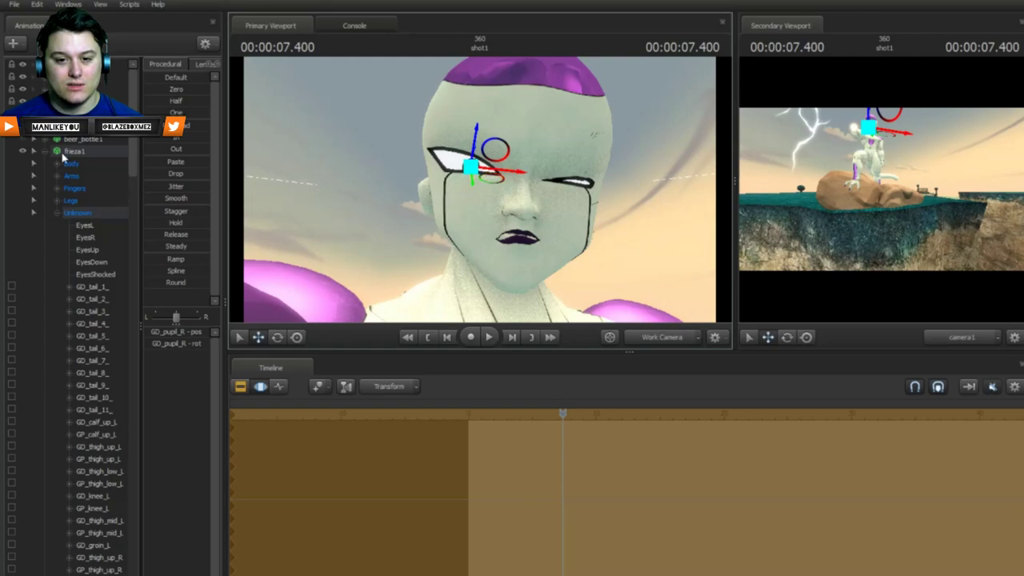
pyautogui.click(33, 150)
pyautogui.click(51, 243)
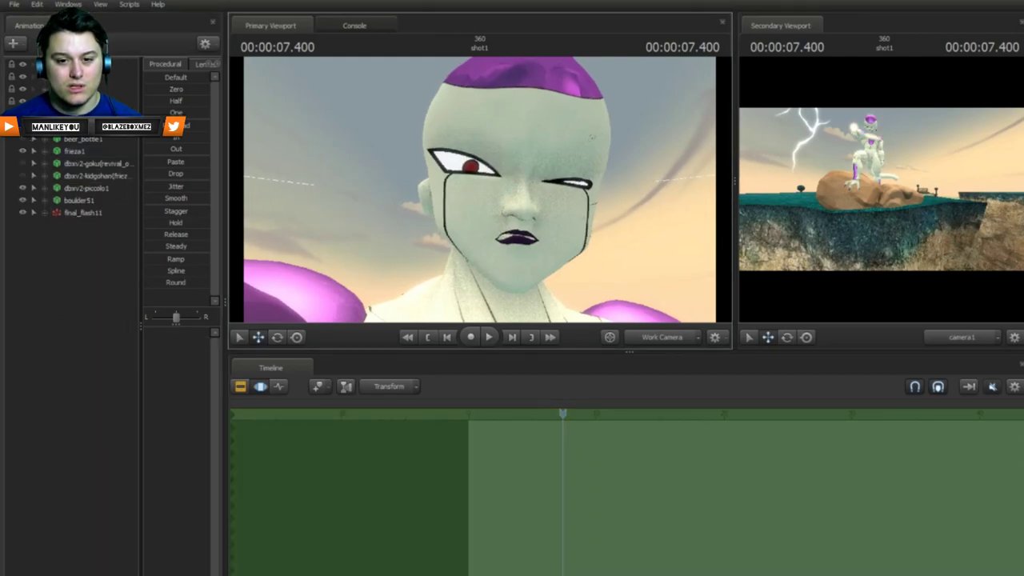
# Step: Review Frieza's full pose on the boulder with the finger energy effect from several distances, and briefly play the shot
pyautogui.press('s')
pyautogui.press('s')
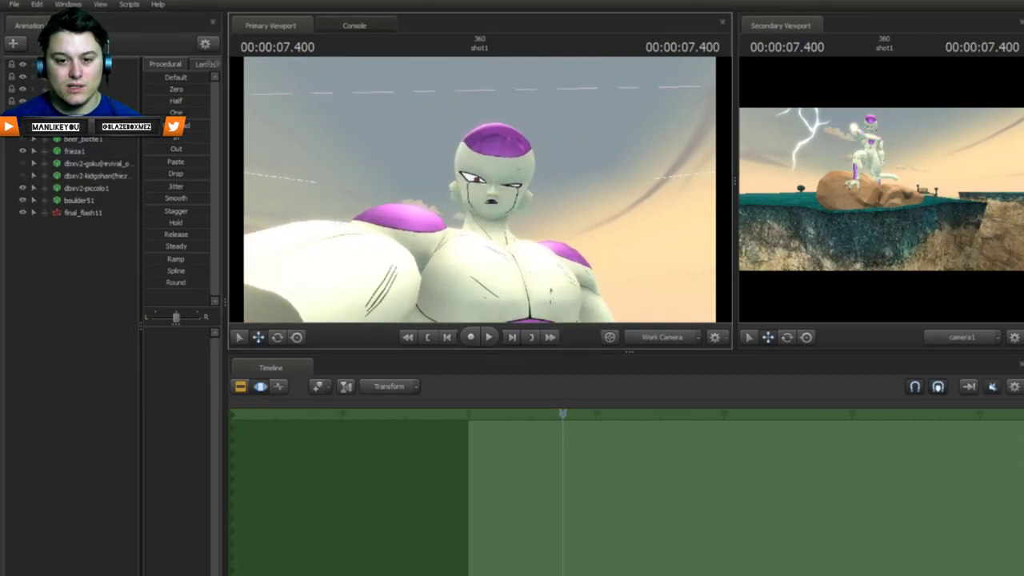
pyautogui.press('s')
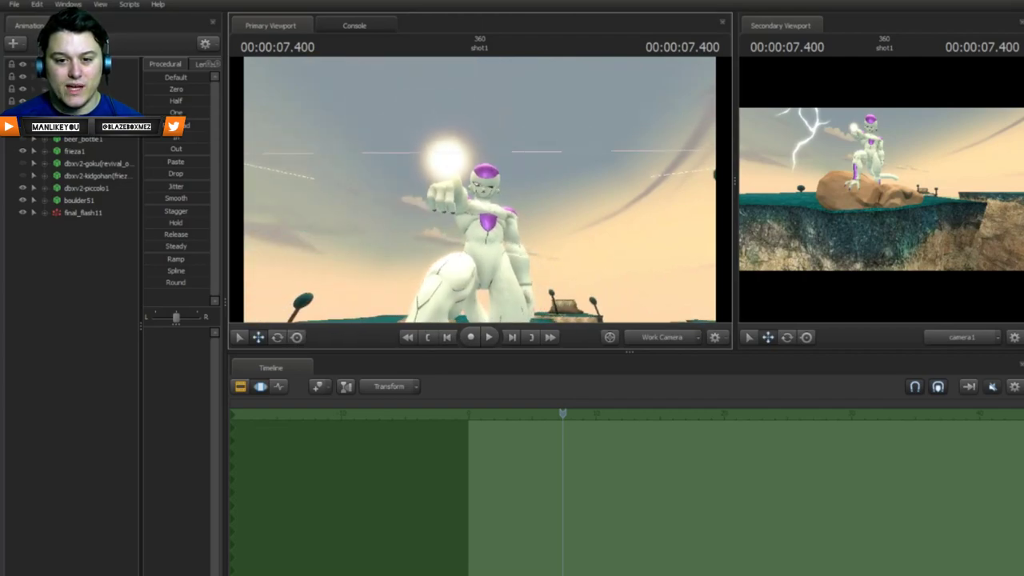
pyautogui.click(482, 192)
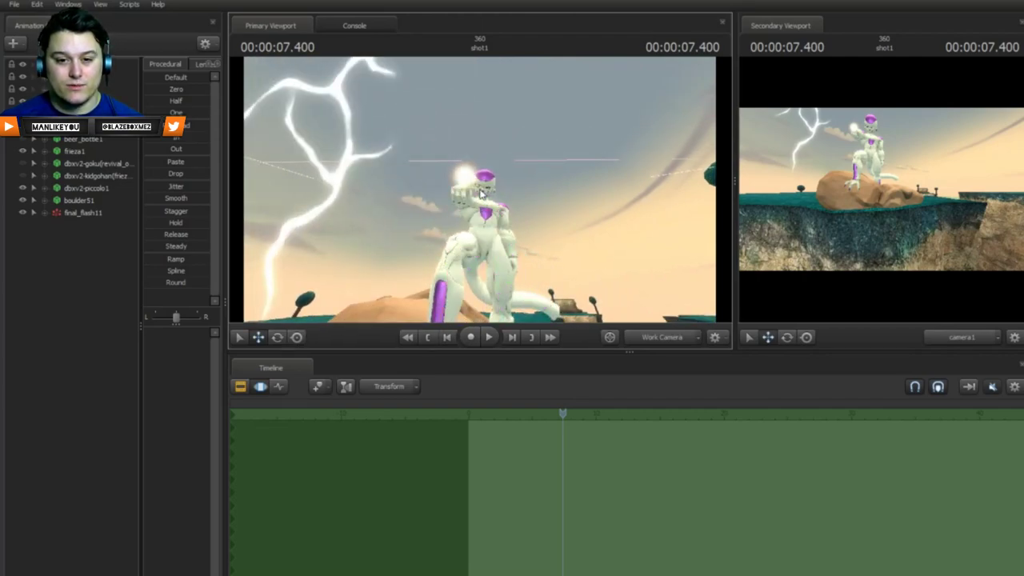
pyautogui.moveTo(512, 202); pyautogui.dragTo(512, 226)
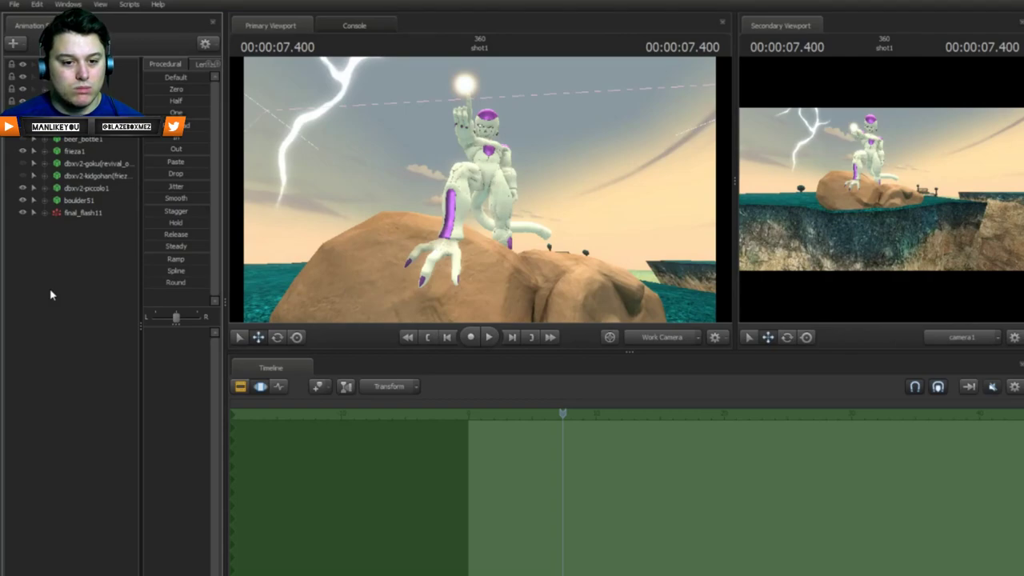
pyautogui.moveTo(546, 276); pyautogui.dragTo(405, 262)
pyautogui.press('space')
pyautogui.press('space')
# Step: Make the dbxv2-kidgohan model visible near the fallen Piccolo, select it and preview its fighting-stance animation
pyautogui.press('w')
pyautogui.press('z')
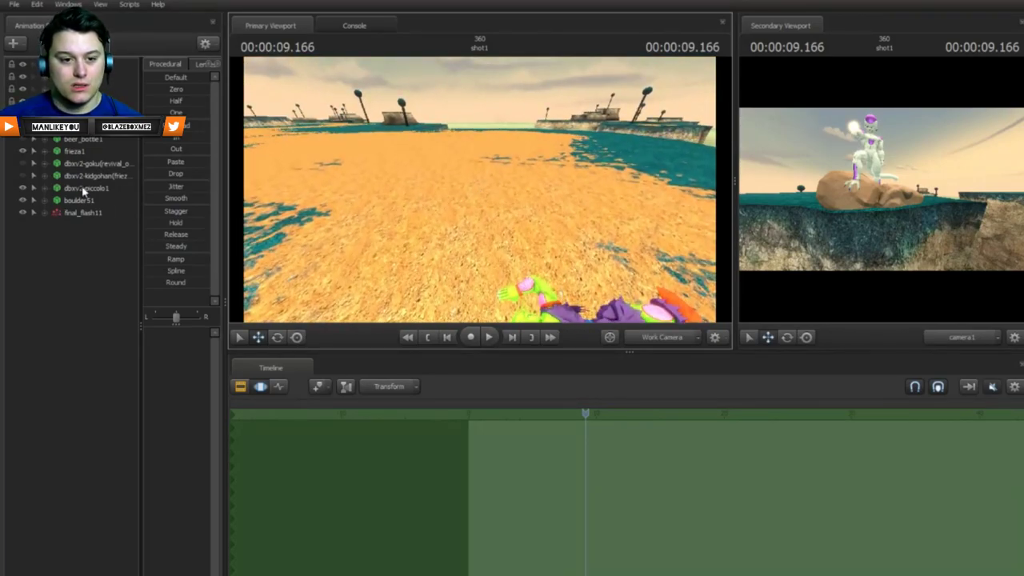
pyautogui.click(22, 176)
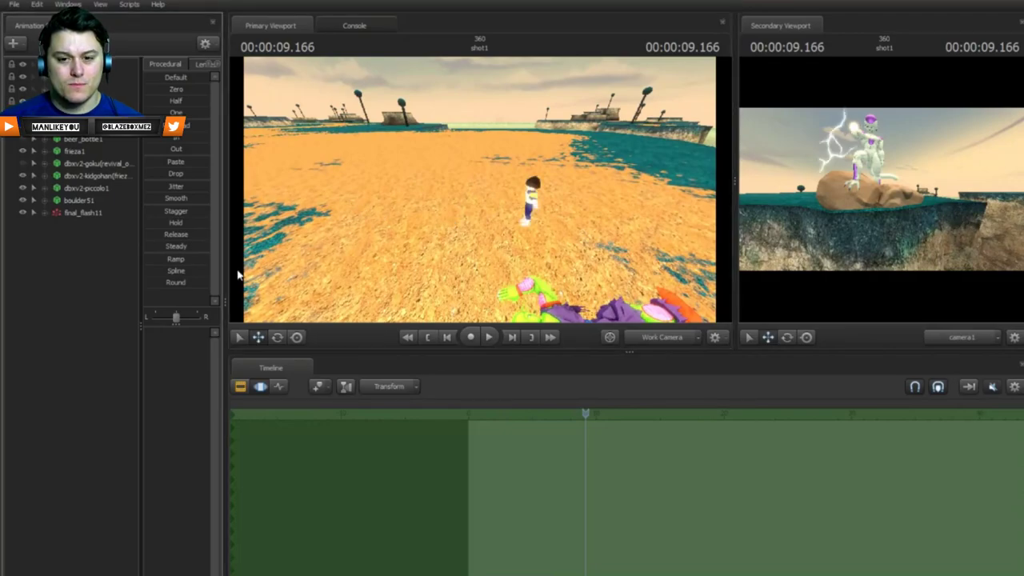
pyautogui.click(91, 190)
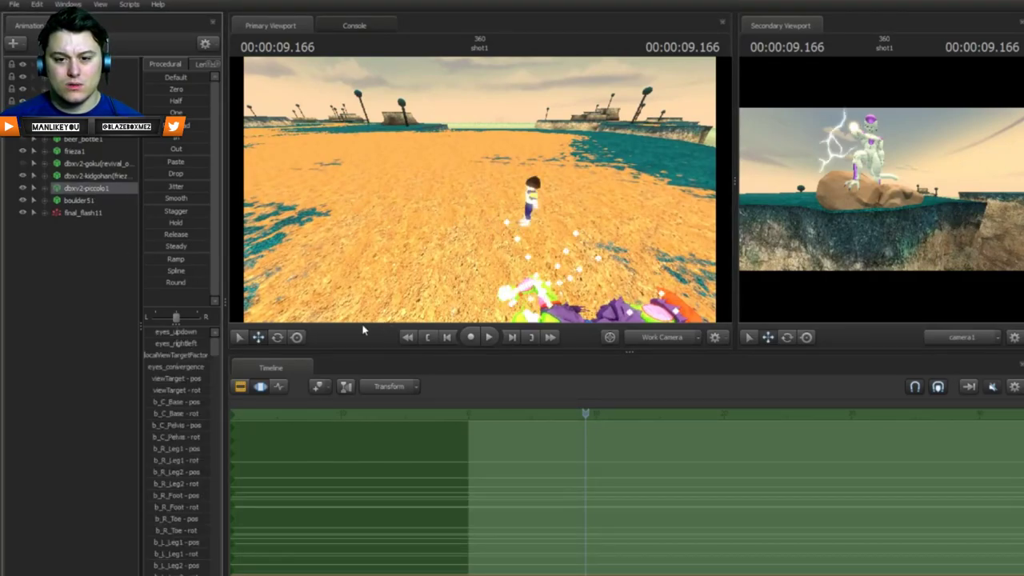
pyautogui.moveTo(436, 190)
pyautogui.mouseDown()
pyautogui.moveTo(456, 202)
pyautogui.moveTo(444, 195)
pyautogui.moveTo(439, 212)
pyautogui.moveTo(440, 195)
pyautogui.mouseUp()
pyautogui.press('w')
pyautogui.click(87, 177)
pyautogui.press('w')
pyautogui.press('w')
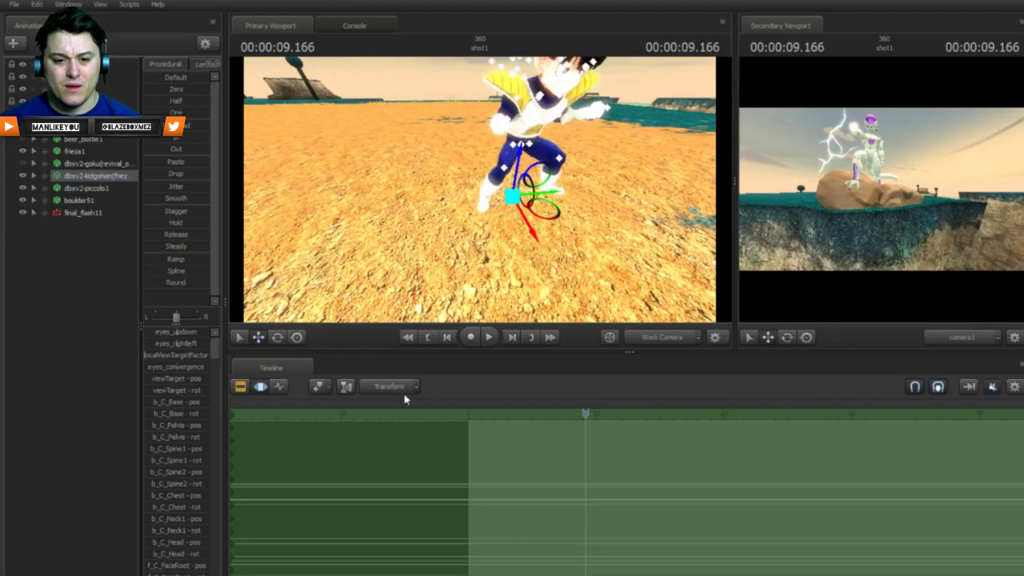
pyautogui.press('space')
pyautogui.press('space')
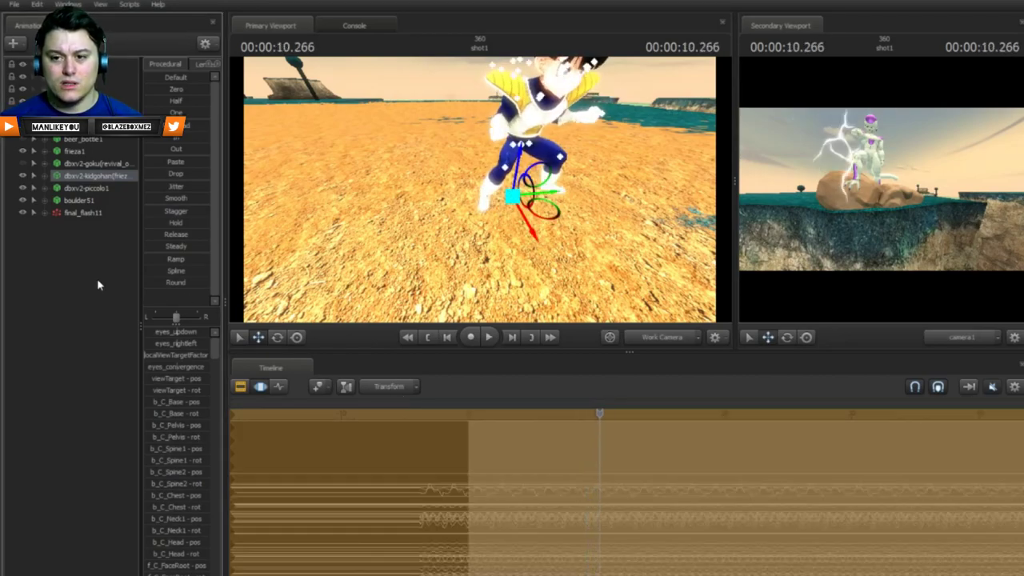
# Step: Examine kid Gohan's fighting stance from the front and check up close how the feet meet the ground
pyautogui.click(97, 280)
pyautogui.moveTo(448, 240); pyautogui.dragTo(480, 185)
pyautogui.press('w')
pyautogui.press('x')
pyautogui.press('s')
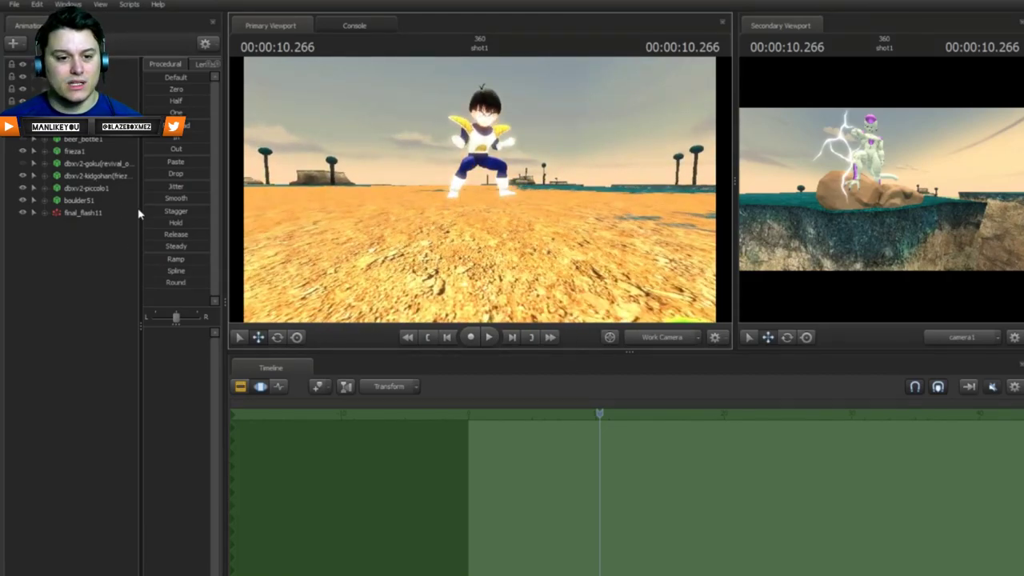
pyautogui.click(93, 177)
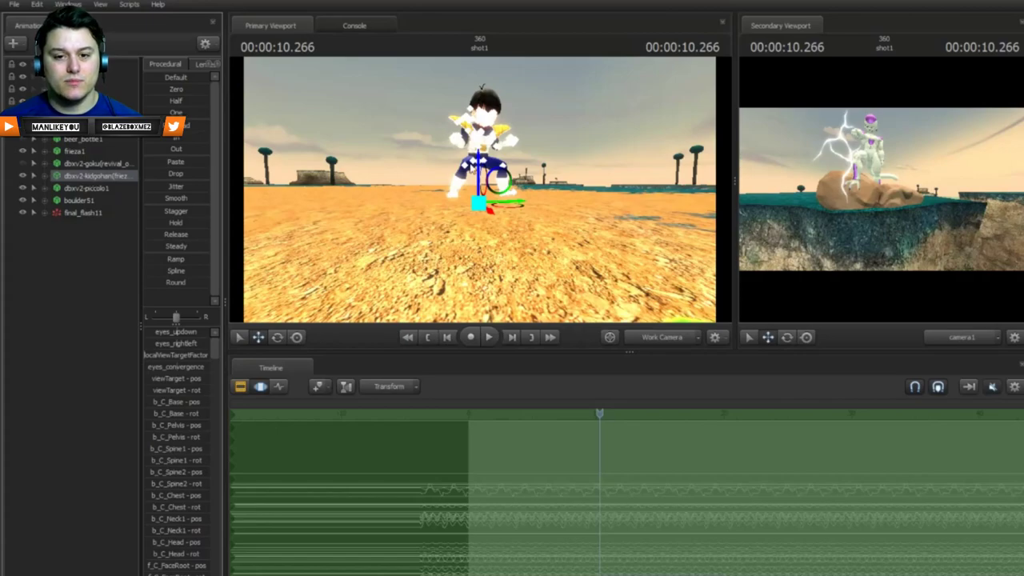
pyautogui.moveTo(480, 170); pyautogui.dragTo(458, 194)
pyautogui.press('w')
pyautogui.press('a')
pyautogui.press('w')
pyautogui.click(92, 246)
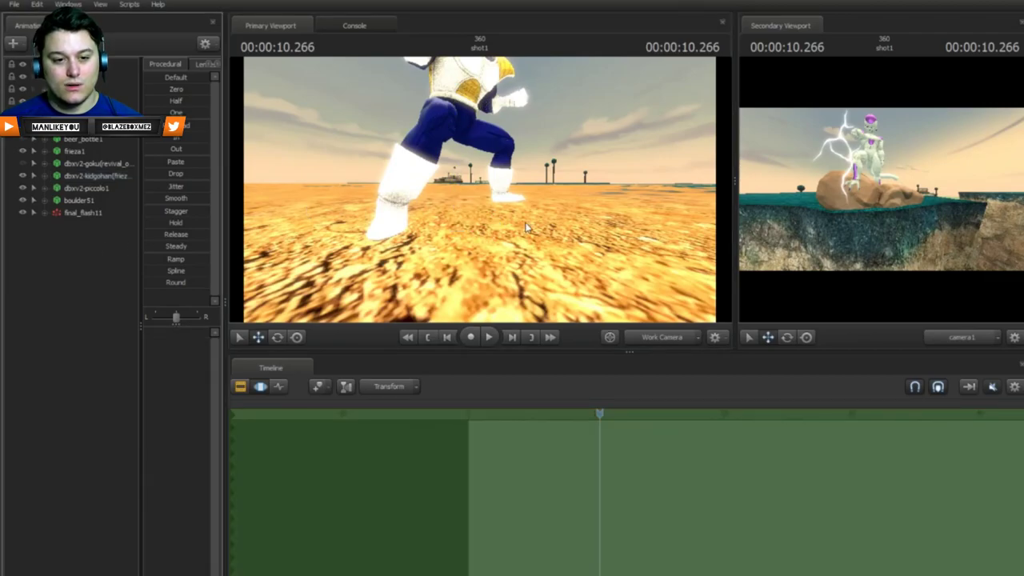
# Step: View kid Gohan together with the fallen Piccolo from the side and from behind, and play the shot to check the idle motion
pyautogui.press('s')
pyautogui.press('s')
pyautogui.press('d')
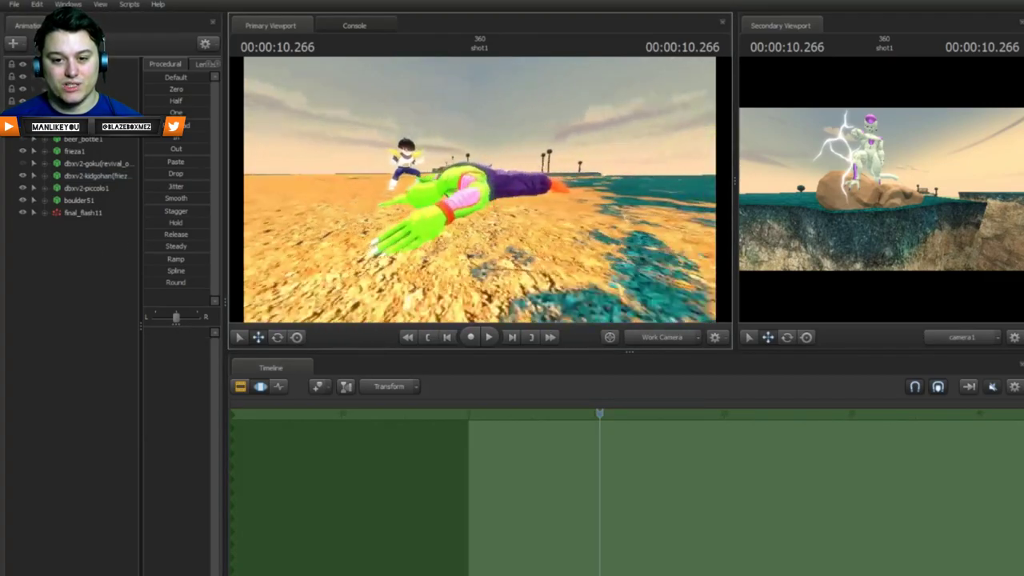
pyautogui.press('w')
pyautogui.press('a')
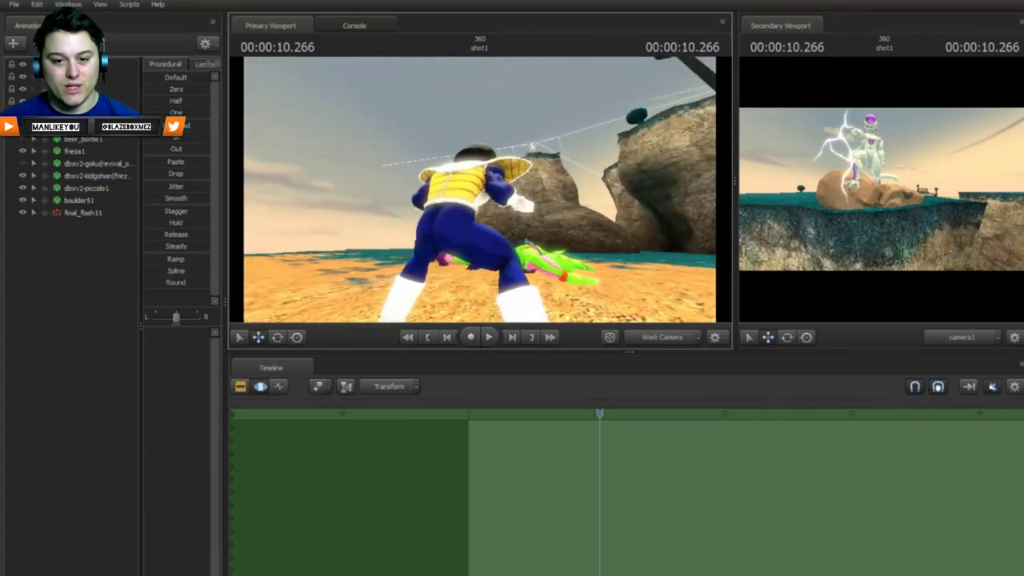
pyautogui.press('s')
pyautogui.press('space')
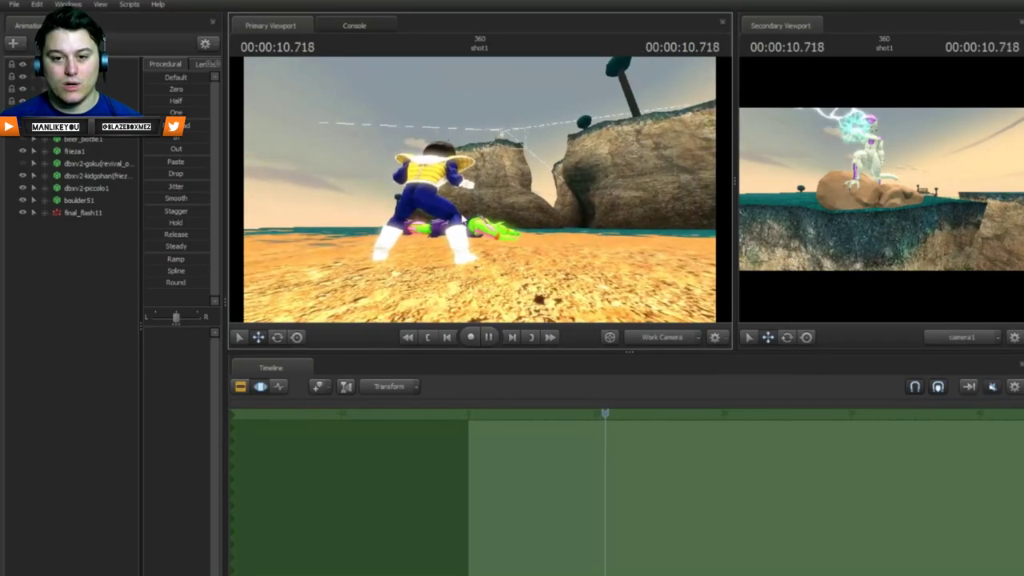
pyautogui.press('space')
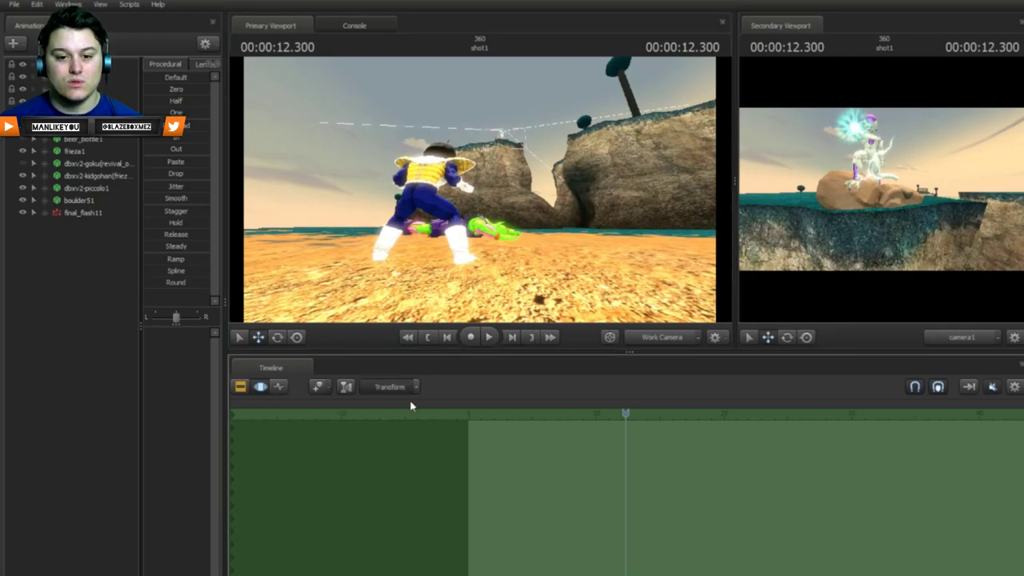
# Step: In Overwrite mode, select kid Gohan's left and right foot bones, nudge them slightly upward and play the shot to check the feet
pyautogui.press('ctrl')
pyautogui.click(463, 255)
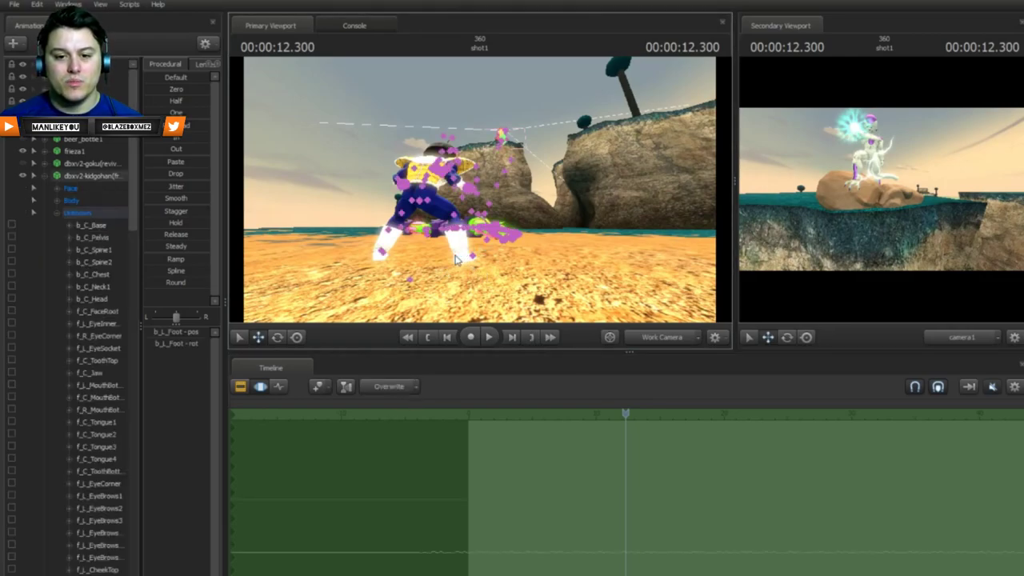
pyautogui.keyDown('ctrl'); pyautogui.keyDown('shift'); pyautogui.click(381, 252); pyautogui.keyUp('shift'); pyautogui.keyUp('ctrl')
pyautogui.moveTo(470, 258); pyautogui.dragTo(451, 272)
pyautogui.press('w')
pyautogui.moveTo(480, 210); pyautogui.dragTo(481, 195)
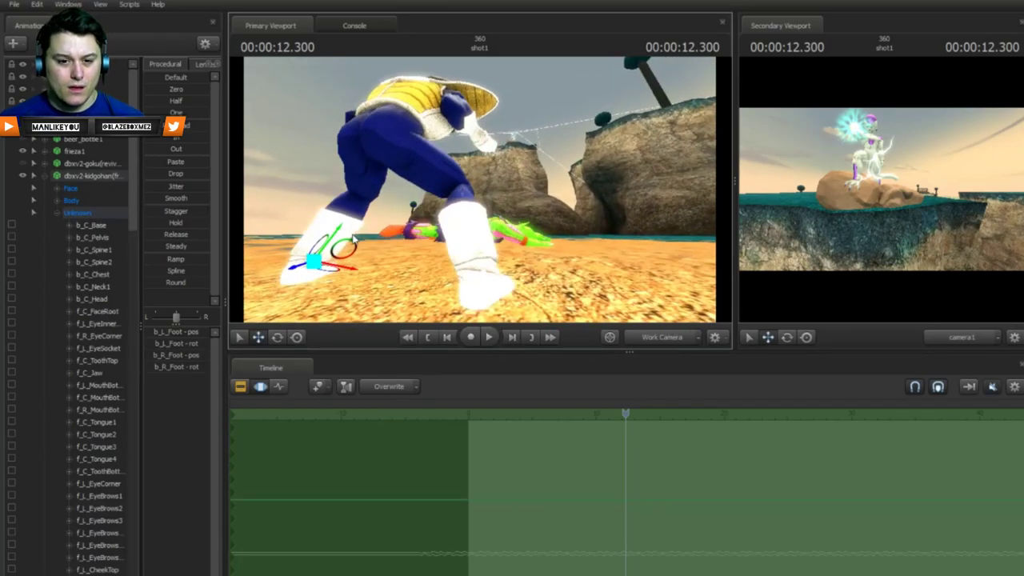
pyautogui.moveTo(350, 235); pyautogui.dragTo(343, 231)
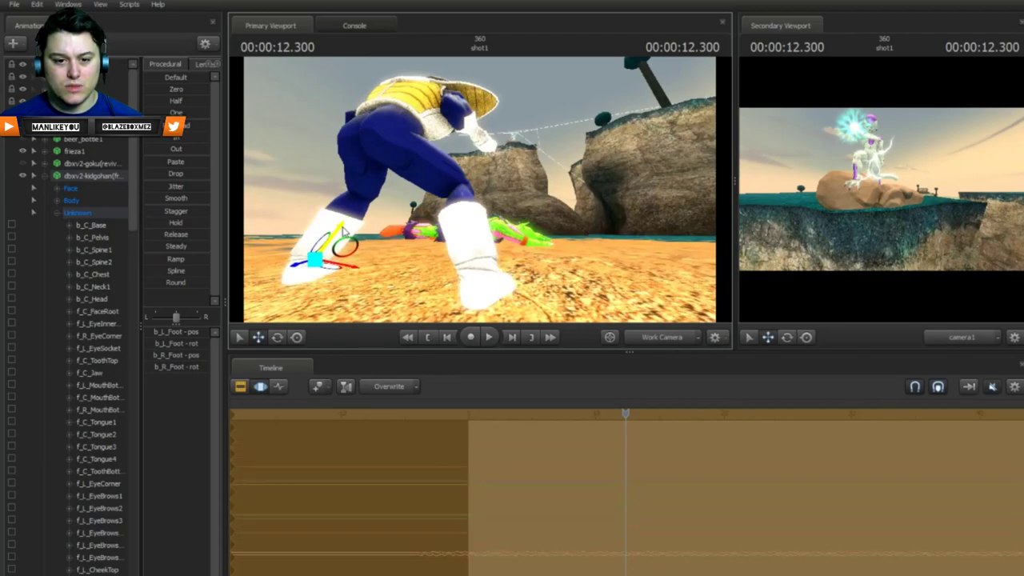
pyautogui.press('space')
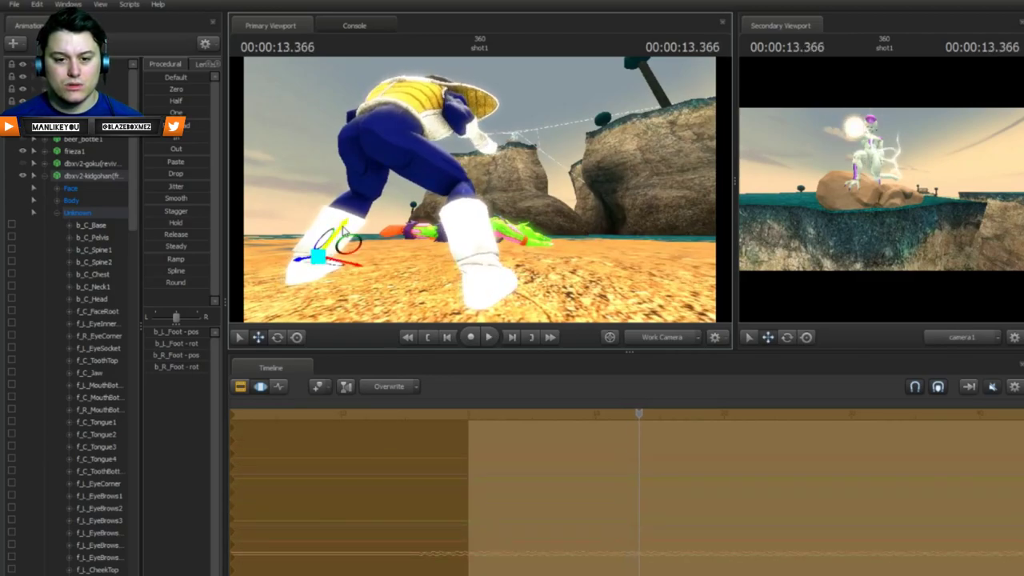
pyautogui.press('space')
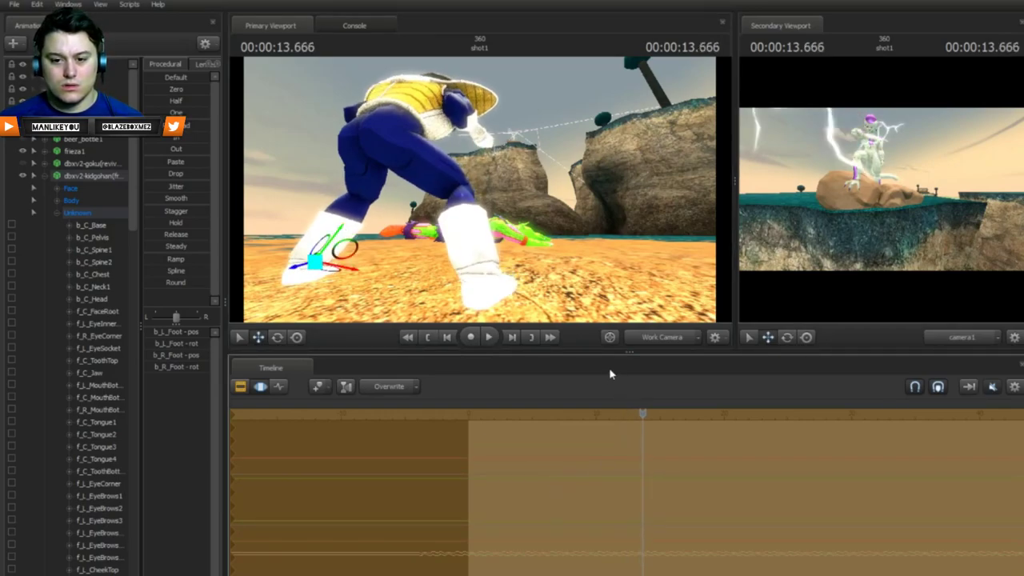
pyautogui.press('space')
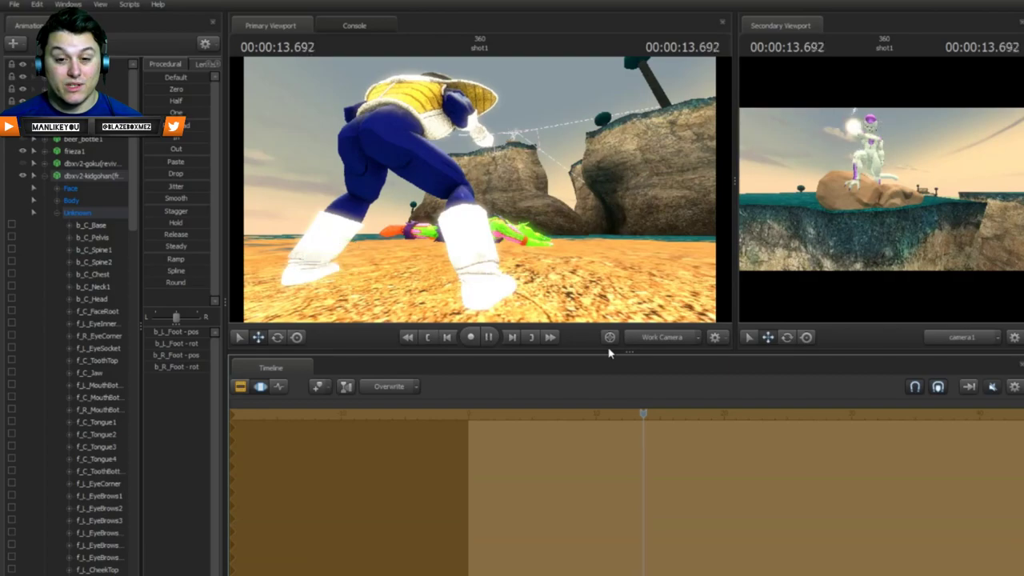
# Step: Collapse and deselect kid Gohan's bone groups, and play the shot while viewing the fighting stance and face from the front
pyautogui.click(56, 214)
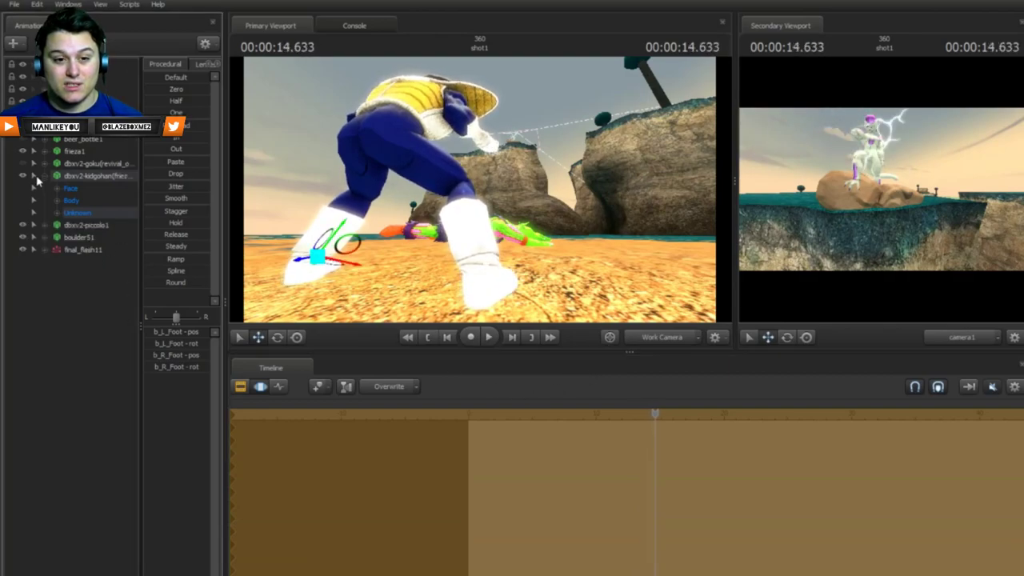
pyautogui.click(44, 176)
pyautogui.click(62, 272)
pyautogui.press('s')
pyautogui.moveTo(515, 232); pyautogui.dragTo(517, 266)
pyautogui.press('z')
pyautogui.moveTo(480, 194); pyautogui.dragTo(450, 184)
pyautogui.press('space')
pyautogui.press('space')
pyautogui.press('w')
pyautogui.press('w')
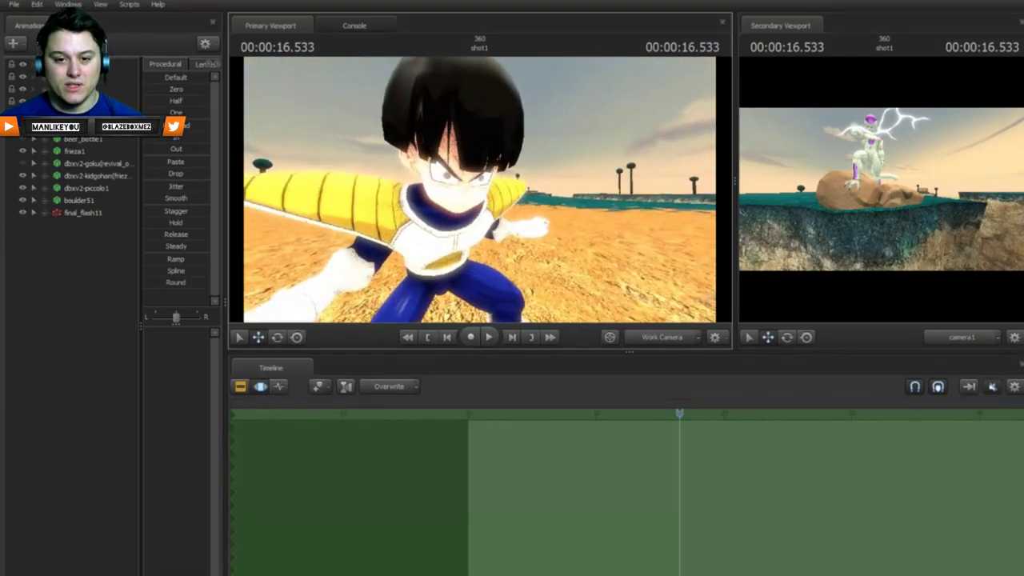
# Step: Select kid Gohan's b_C_Head bone and rotate it to tilt the head upward
pyautogui.moveTo(507, 200)
pyautogui.mouseDown()
pyautogui.moveTo(480, 200)
pyautogui.moveTo(507, 200)
pyautogui.mouseUp()
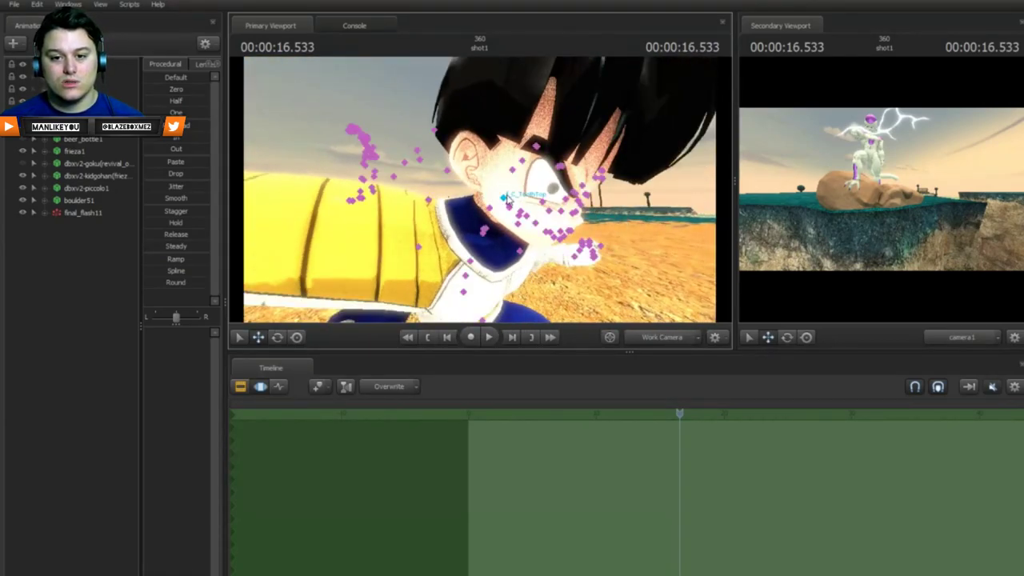
pyautogui.click(510, 204)
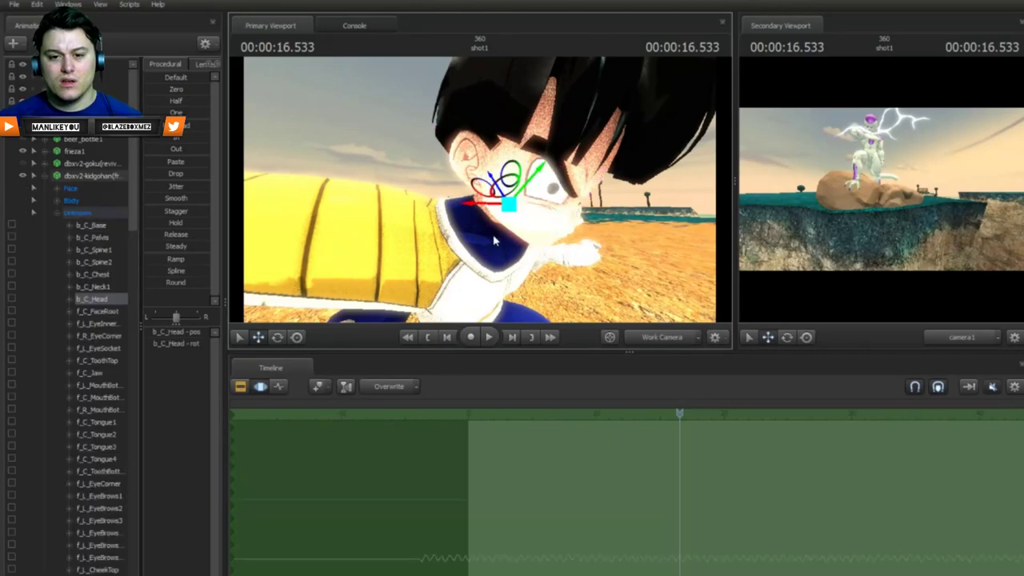
pyautogui.click(277, 336)
pyautogui.moveTo(551, 210); pyautogui.dragTo(539, 186)
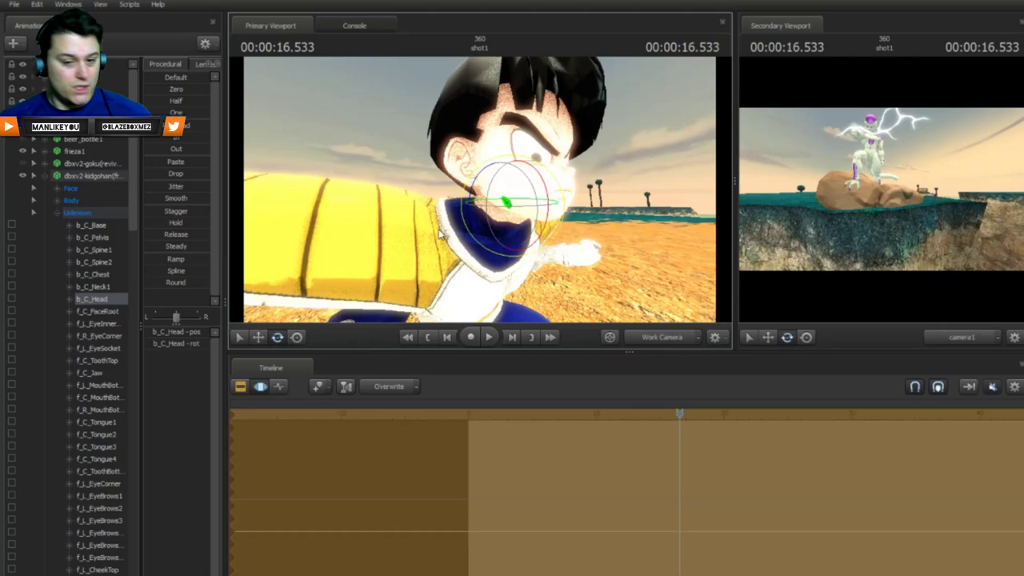
# Step: Select the whole kid Gohan model, adjust its eyes_updown control while facing the head, and deselect the model
pyautogui.click(92, 177)
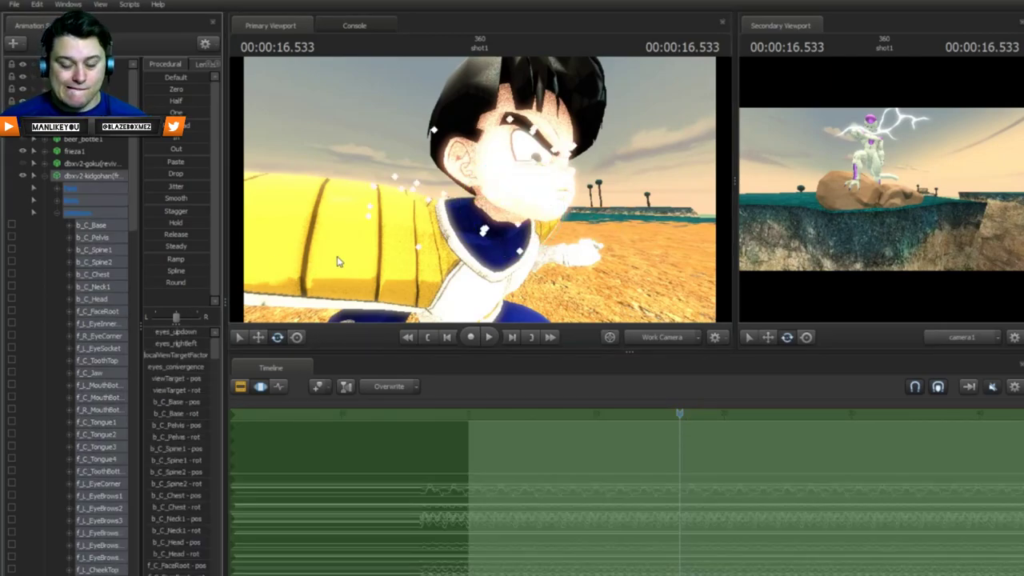
pyautogui.moveTo(338, 262); pyautogui.dragTo(280, 252)
pyautogui.press('z')
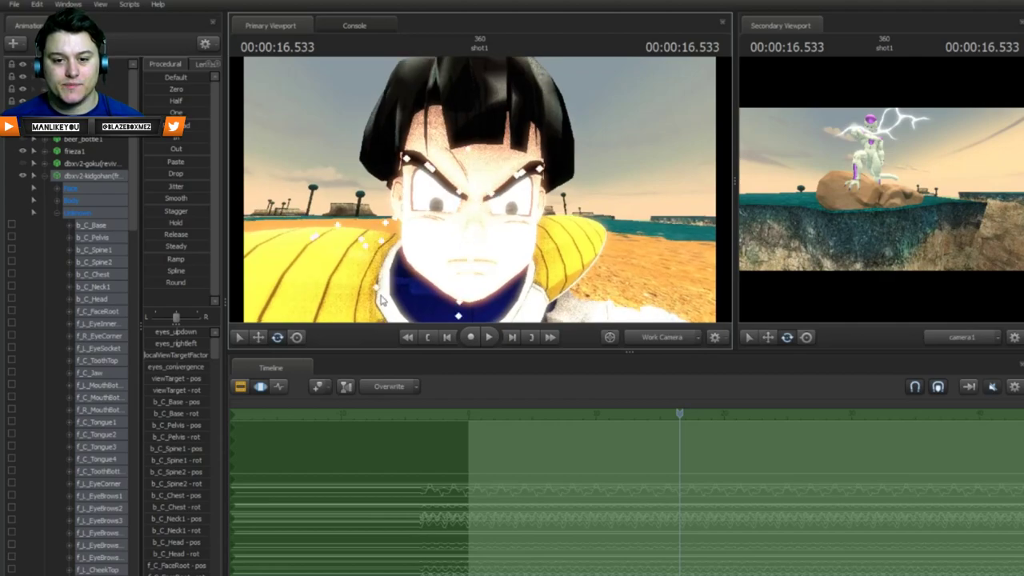
pyautogui.click(176, 332)
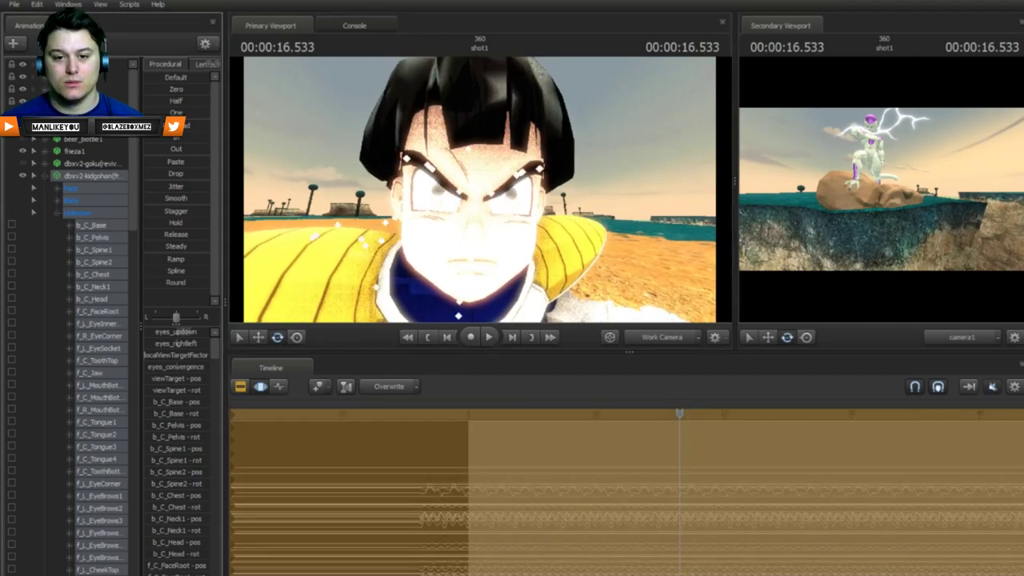
pyautogui.click(46, 176)
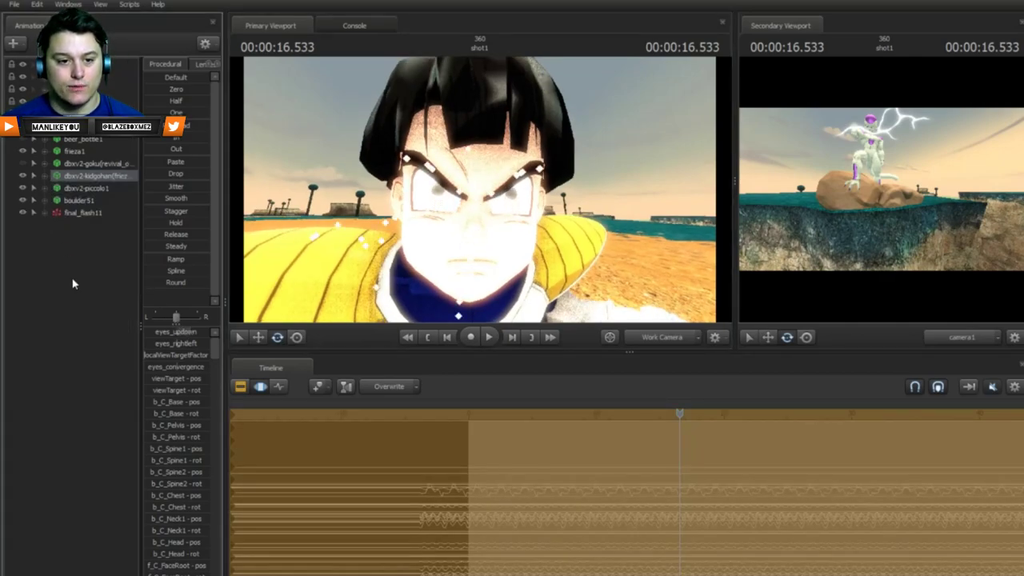
pyautogui.click(73, 283)
# Step: Examine kid Gohan and the fallen Piccolo from behind and from the front, and play the shot briefly to check the motion
pyautogui.press('s')
pyautogui.moveTo(483, 199); pyautogui.dragTo(489, 198)
pyautogui.press('a')
pyautogui.press('s')
pyautogui.press('w')
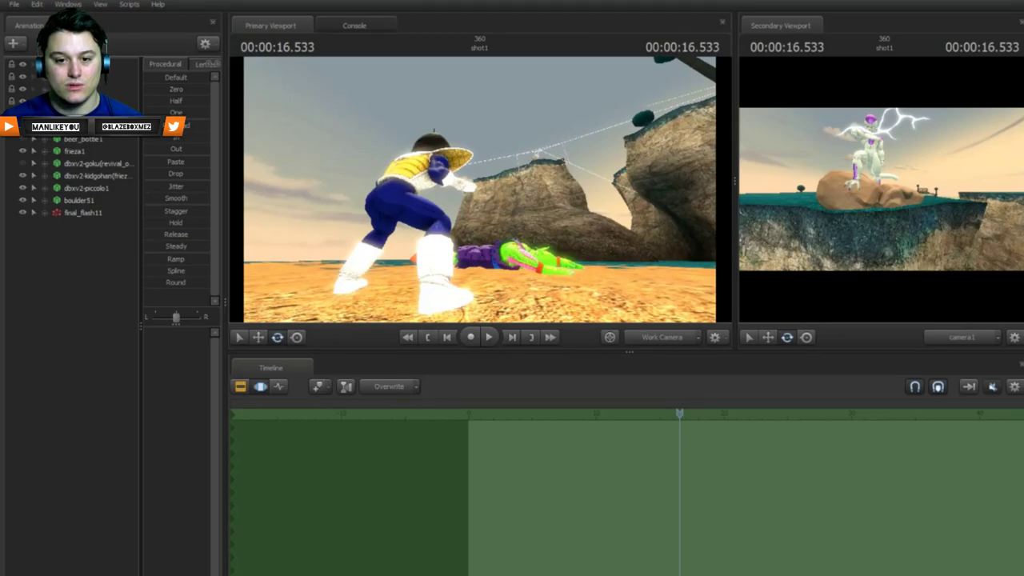
pyautogui.press('w')
pyautogui.moveTo(504, 191); pyautogui.dragTo(480, 197)
pyautogui.press('space')
pyautogui.press('space')
pyautogui.press('s')
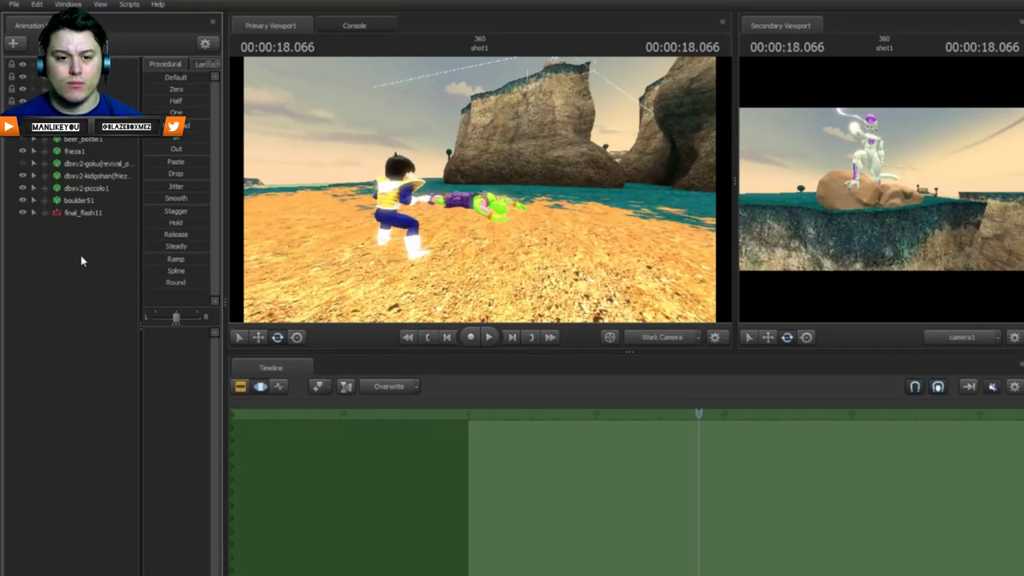
pyautogui.moveTo(481, 196)
pyautogui.mouseDown()
pyautogui.moveTo(467, 195)
pyautogui.moveTo(480, 193)
pyautogui.mouseUp()
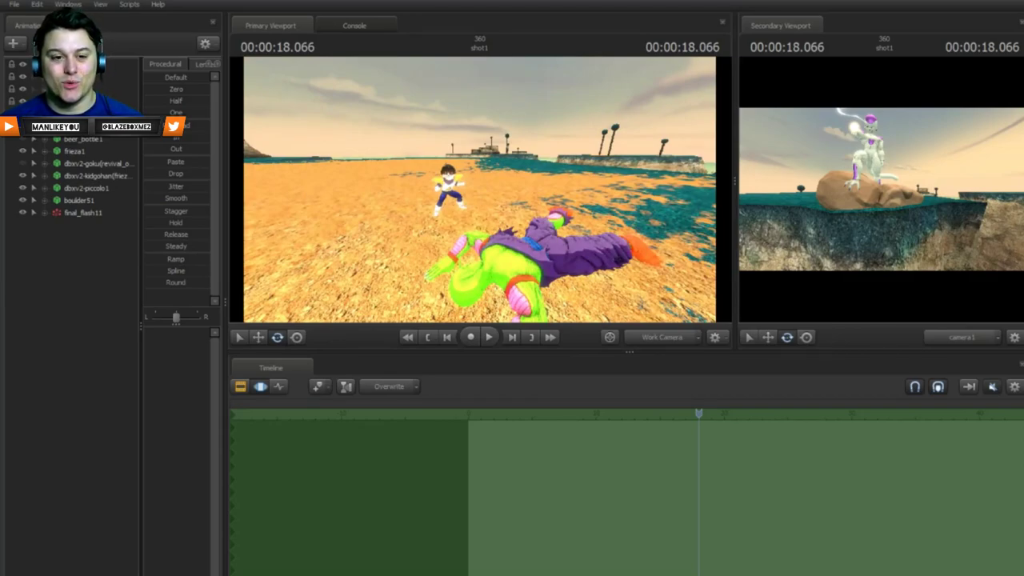
# Step: Make the dbxv2-goku model visible behind kid Gohan, select it and turn it on the spot
pyautogui.click(22, 164)
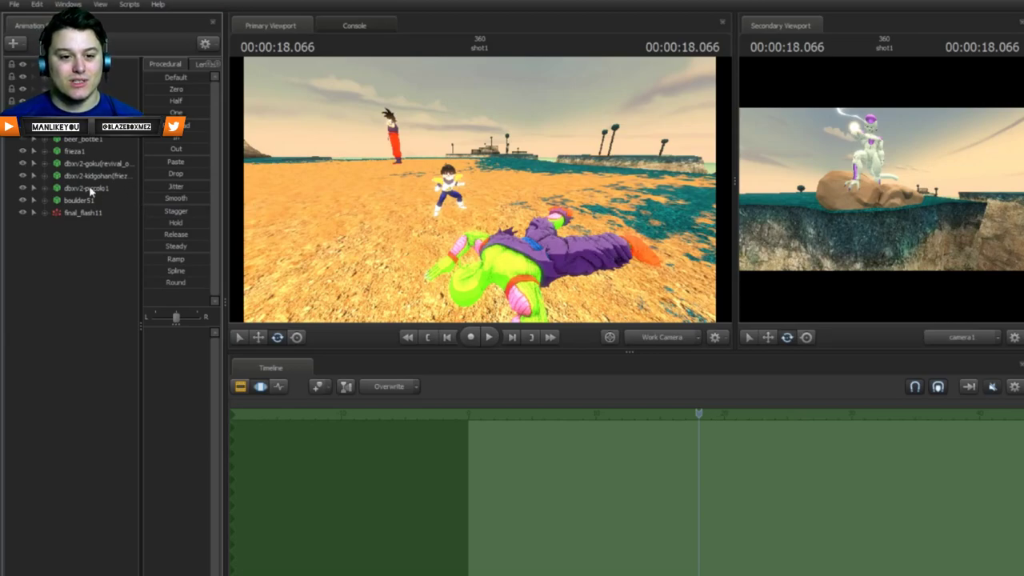
pyautogui.click(99, 164)
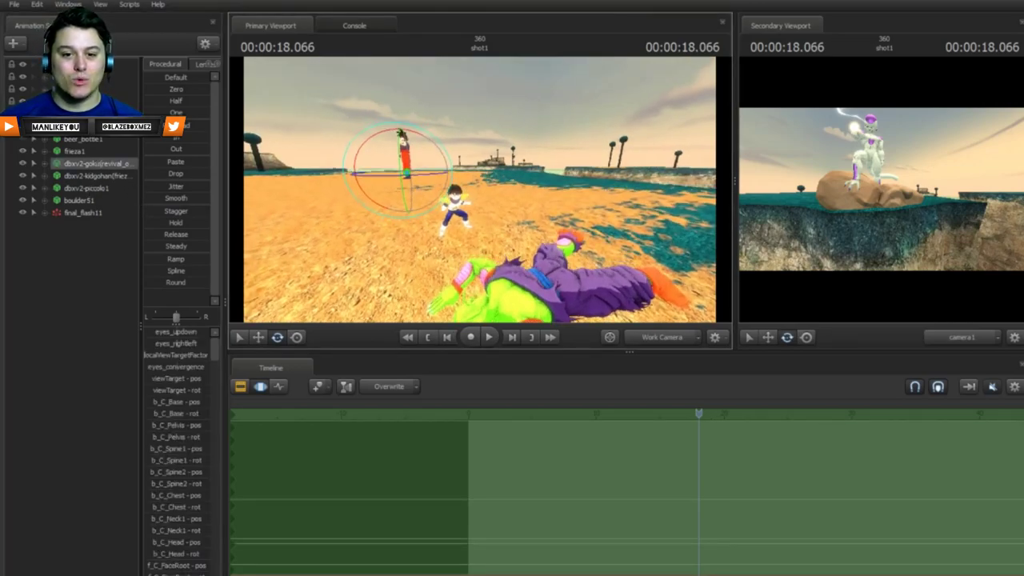
pyautogui.press('z')
pyautogui.moveTo(405, 218); pyautogui.dragTo(445, 192)
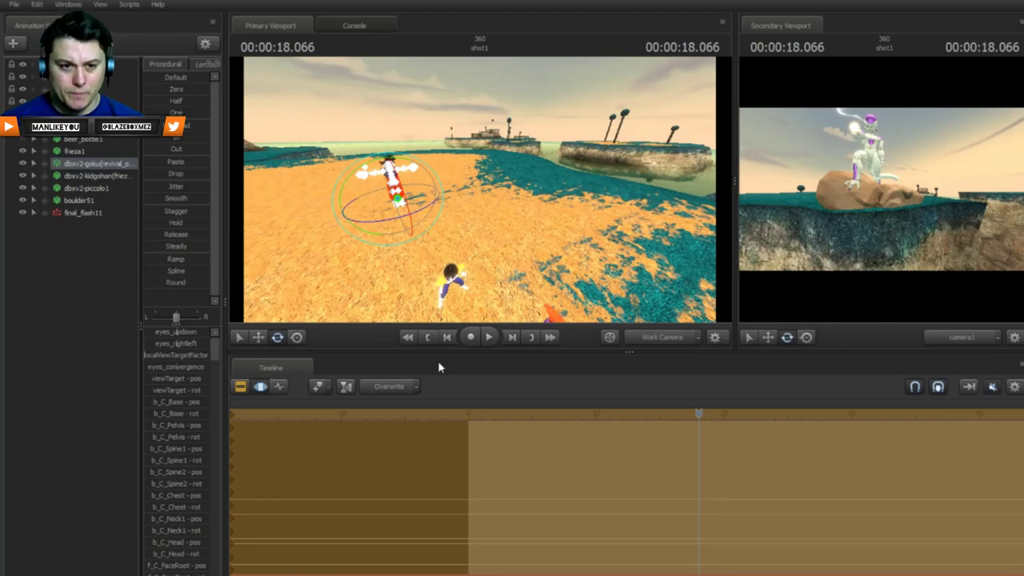
# Step: Apply the fighting-stance animation to the Goku model and deselect it to check the pose
pyautogui.hotkey('ctrl', 'v')
pyautogui.click(111, 327)
pyautogui.press('w')
pyautogui.moveTo(448, 224); pyautogui.dragTo(404, 200)
pyautogui.press('s')
# Step: Select the Goku model again and rotate it to adjust the direction it faces
pyautogui.click(112, 163)
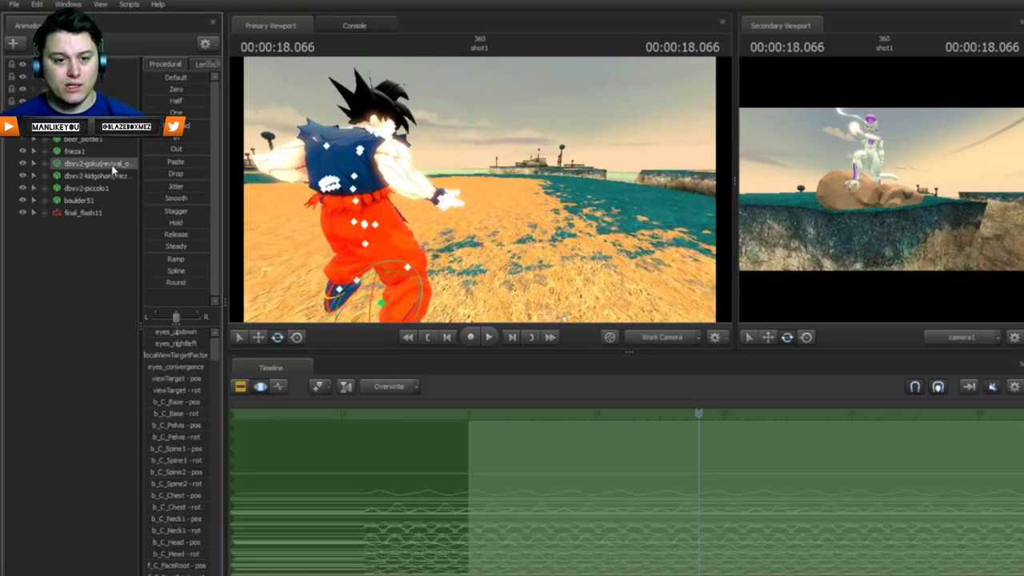
pyautogui.moveTo(340, 331); pyautogui.dragTo(322, 323)
pyautogui.press('s')
pyautogui.moveTo(416, 232); pyautogui.dragTo(440, 248)
pyautogui.moveTo(332, 315); pyautogui.dragTo(470, 188)
# Step: Move Goku across the beach to stand beside kid Gohan, adjust his height above the ground and deselect him
pyautogui.click(259, 338)
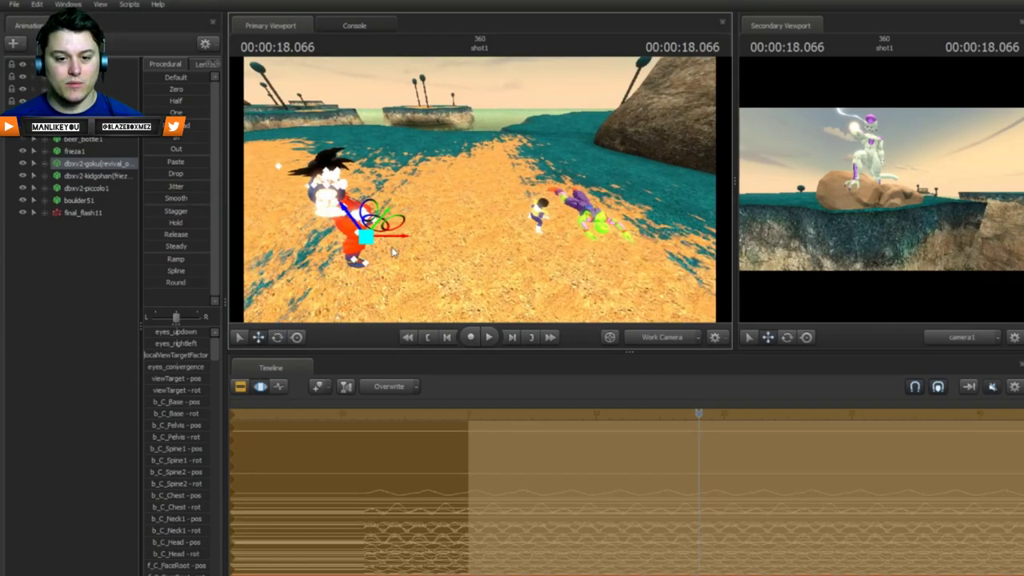
pyautogui.moveTo(404, 222); pyautogui.dragTo(512, 230)
pyautogui.moveTo(581, 226); pyautogui.dragTo(484, 180)
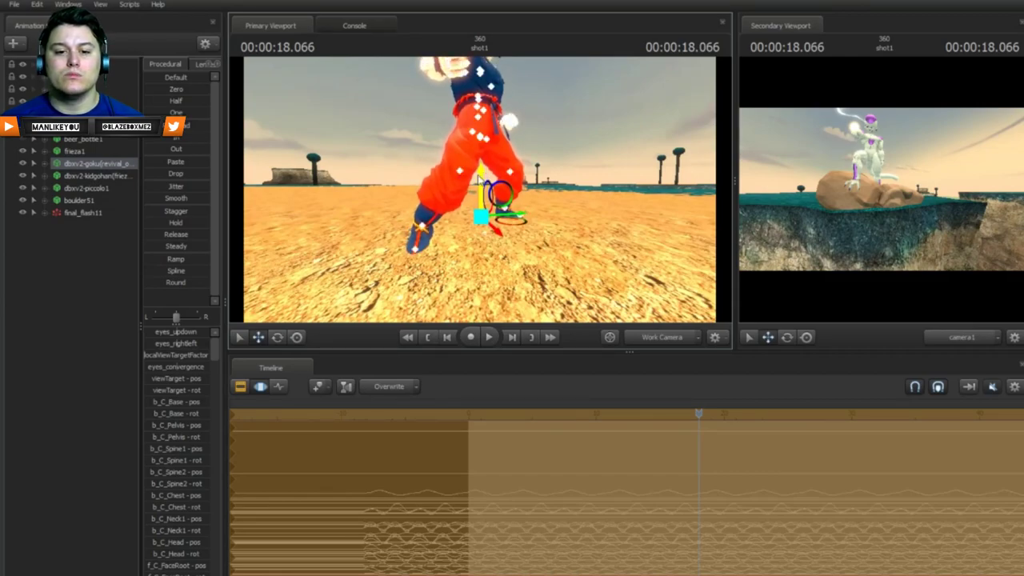
pyautogui.click(108, 293)
# Step: Play the shot with Goku and kid Gohan together and check their placement around the fallen Piccolo from several angles
pyautogui.press('space')
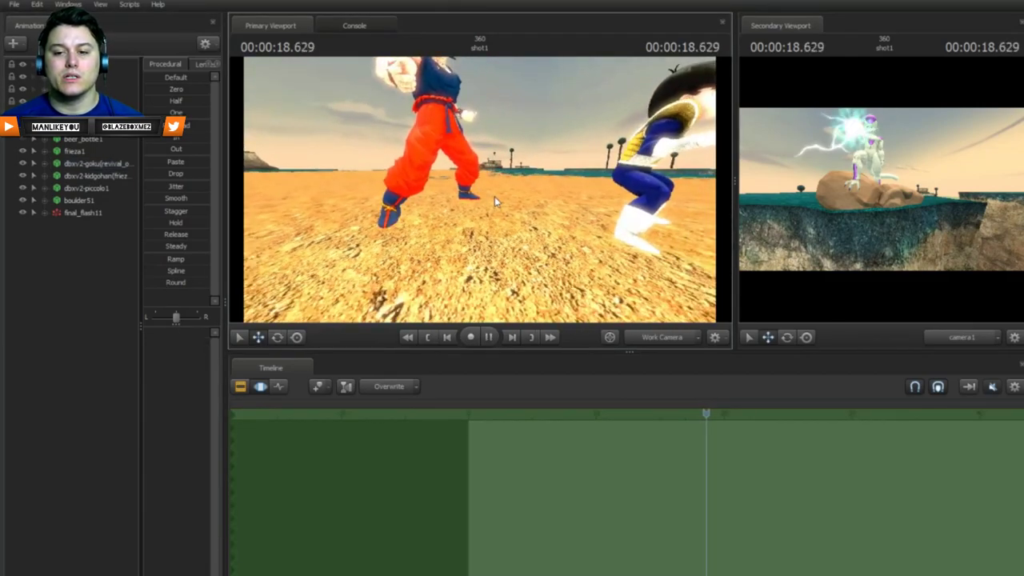
pyautogui.press('s')
pyautogui.moveTo(494, 196); pyautogui.dragTo(480, 189)
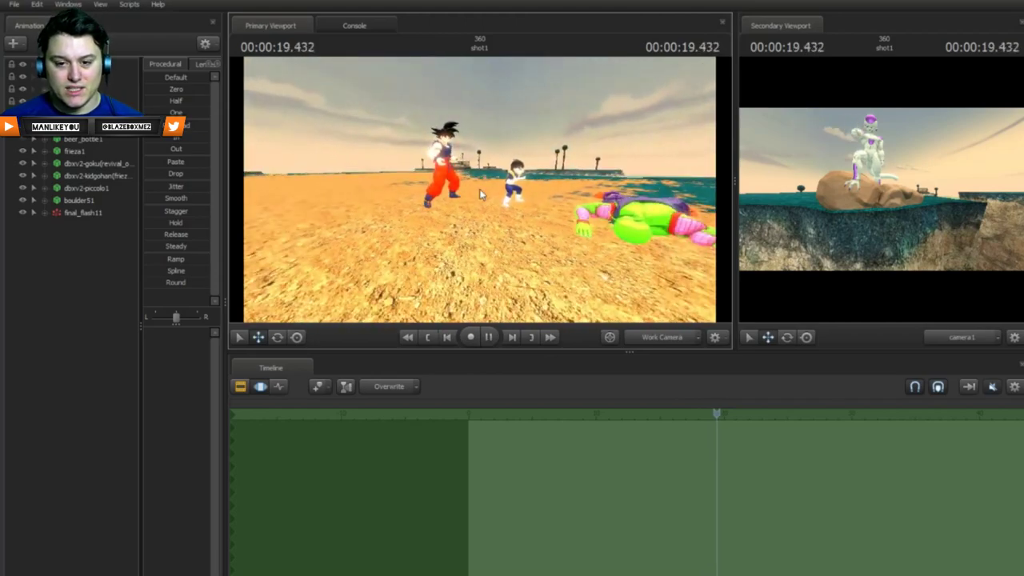
pyautogui.press('space')
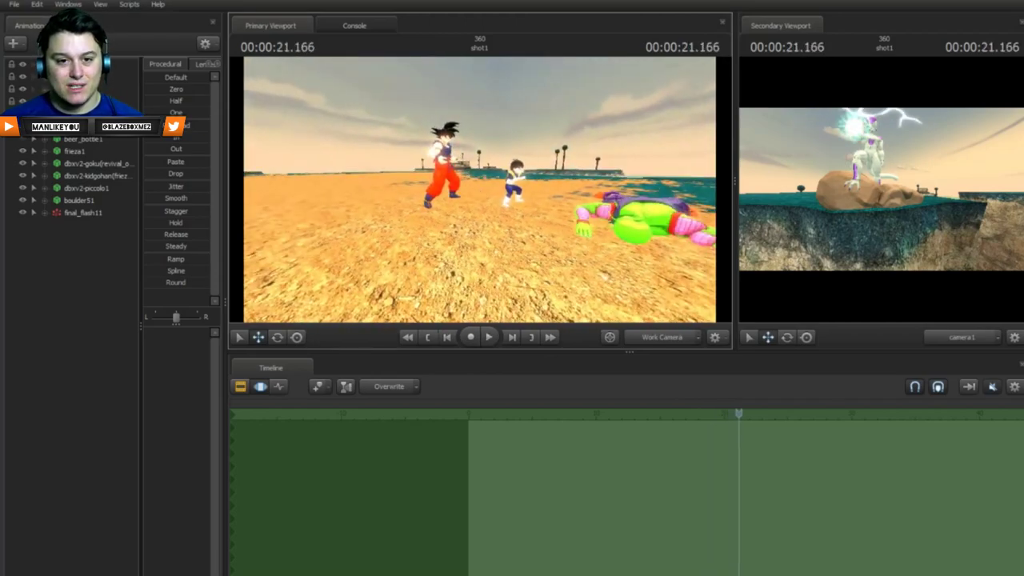
pyautogui.press('d')
pyautogui.moveTo(480, 189); pyautogui.dragTo(405, 192)
pyautogui.press('a')
pyautogui.press('d')
pyautogui.press('a')
pyautogui.press('d')
pyautogui.press('a')
pyautogui.press('a')
pyautogui.press('s')
pyautogui.press('s')
pyautogui.press('a')
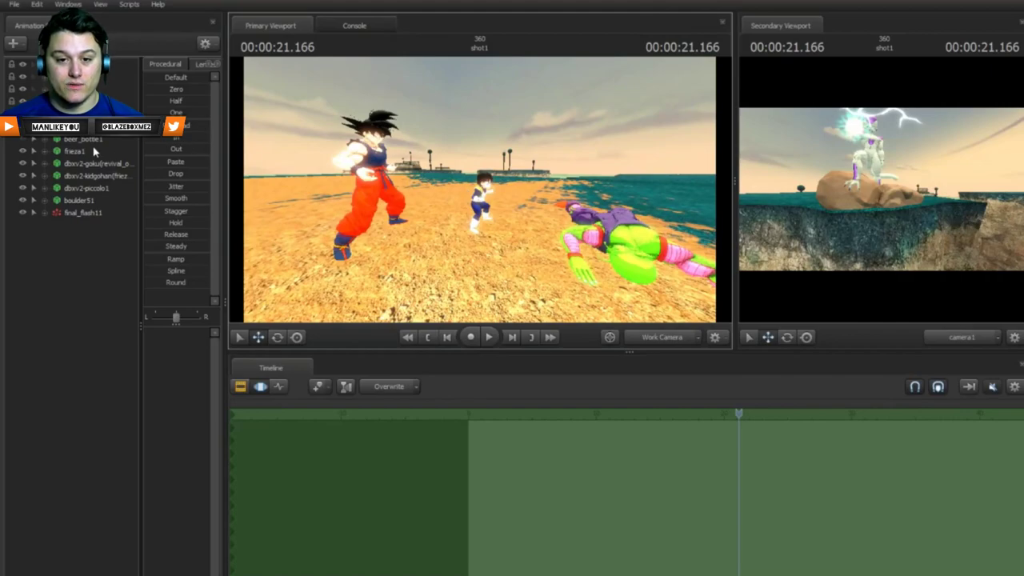
# Step: Move the Goku model slightly closer to kid Gohan and deselect it
pyautogui.click(86, 164)
pyautogui.moveTo(401, 238); pyautogui.dragTo(424, 242)
pyautogui.click(119, 280)
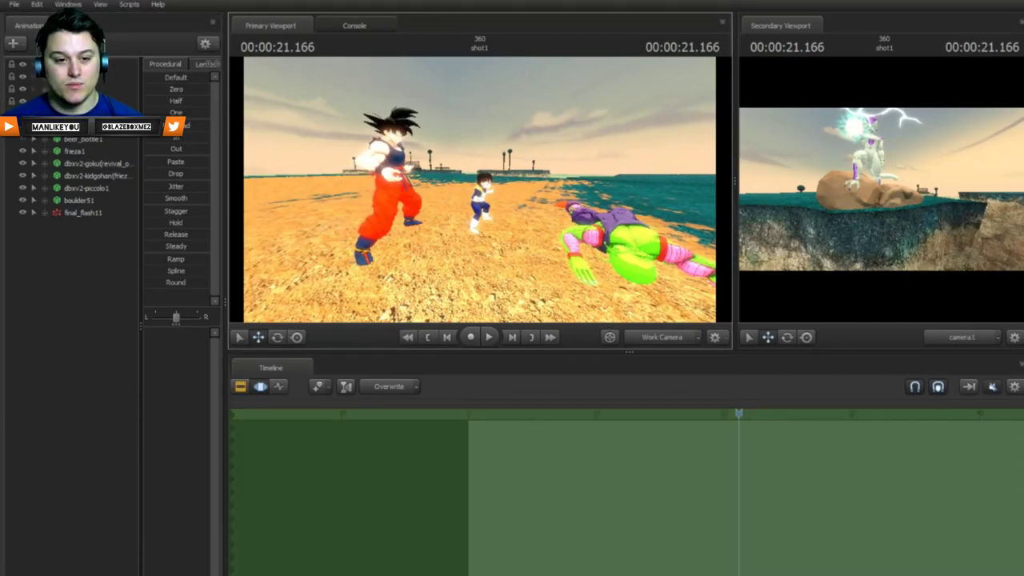
# Step: With Goku's right wrist in close view, select the Goku model and expand its Unknown bone group
pyautogui.moveTo(480, 192); pyautogui.dragTo(491, 215)
pyautogui.press('w')
pyautogui.press('w')
pyautogui.press('d')
pyautogui.press('w')
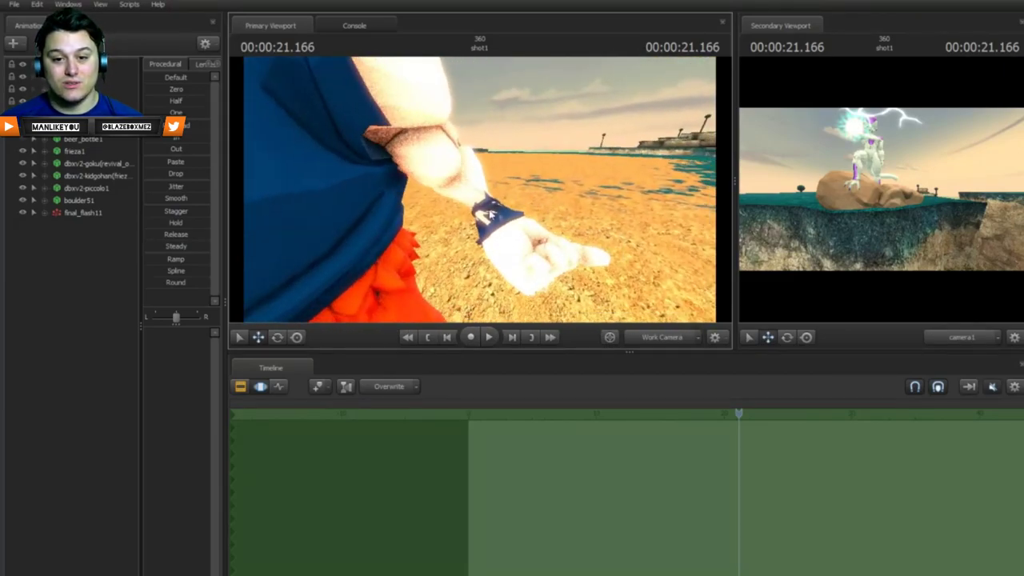
pyautogui.press('ctrl')
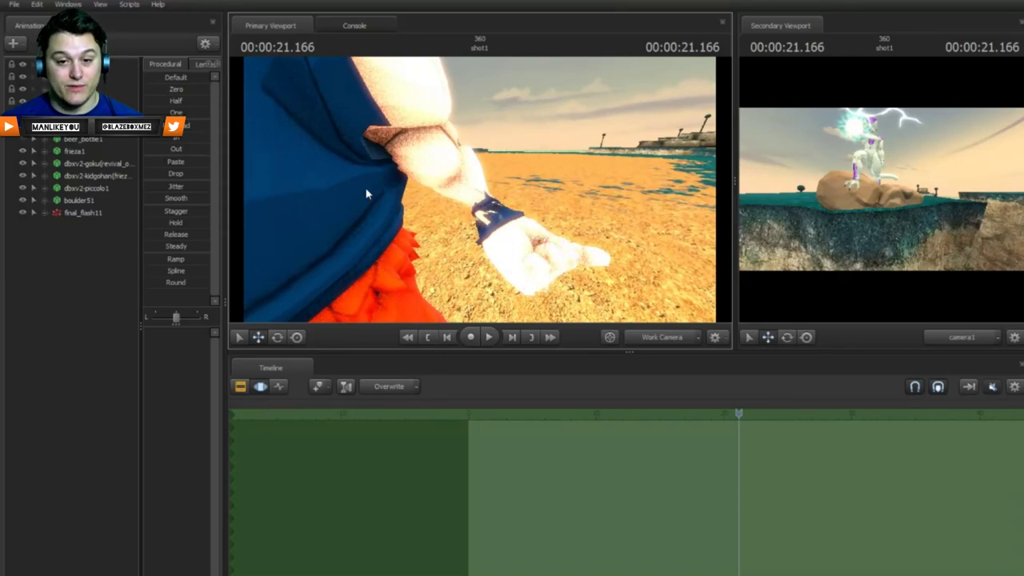
pyautogui.click(98, 164)
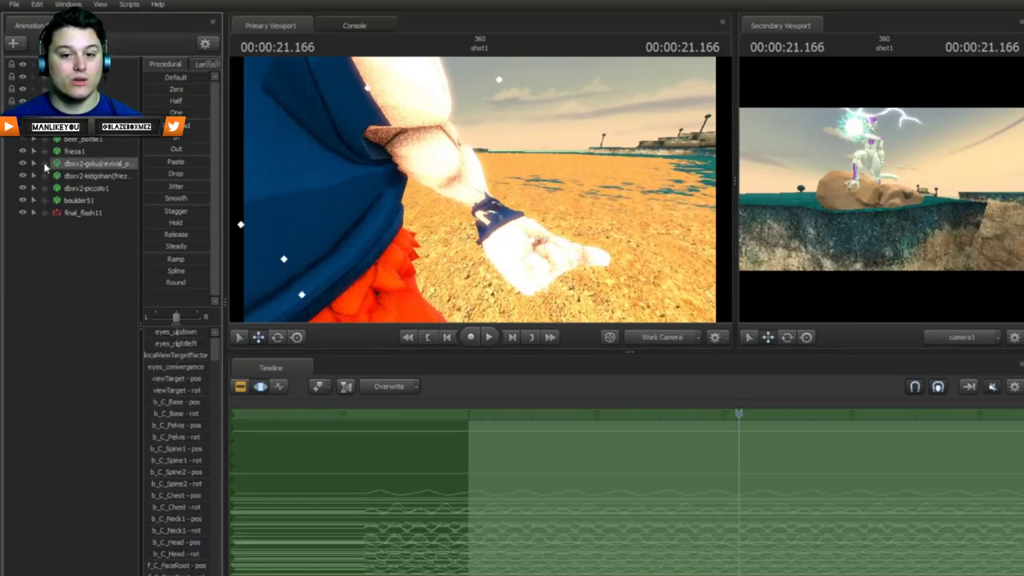
pyautogui.click(45, 164)
pyautogui.click(70, 201)
pyautogui.click(59, 200)
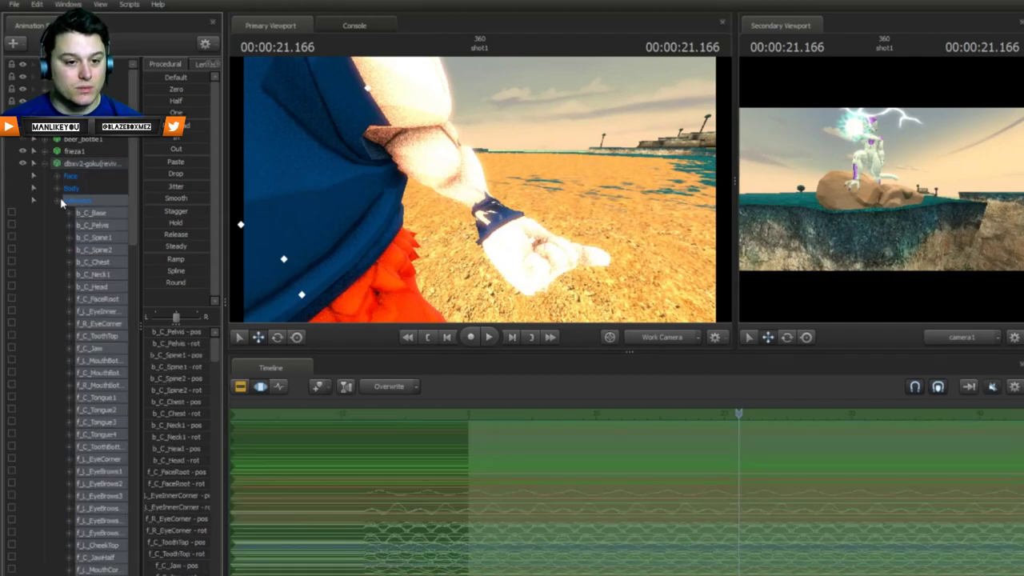
# Step: Rotate Goku's b_R_ArmRoll bone to straighten the twisted wristband on the right arm
pyautogui.click(92, 273)
pyautogui.scroll(-9, 128, 273)
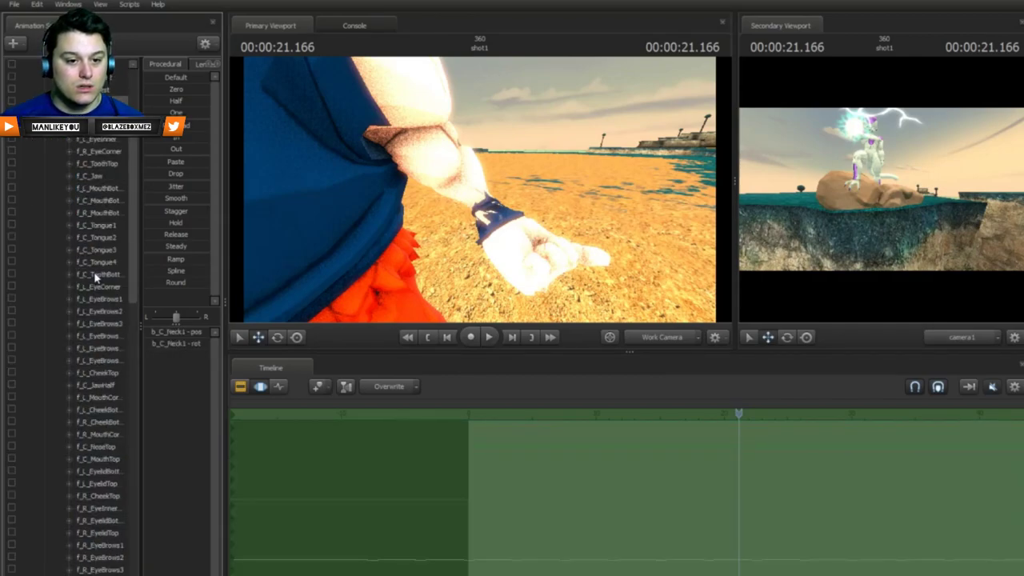
pyautogui.scroll(-12, 112, 302)
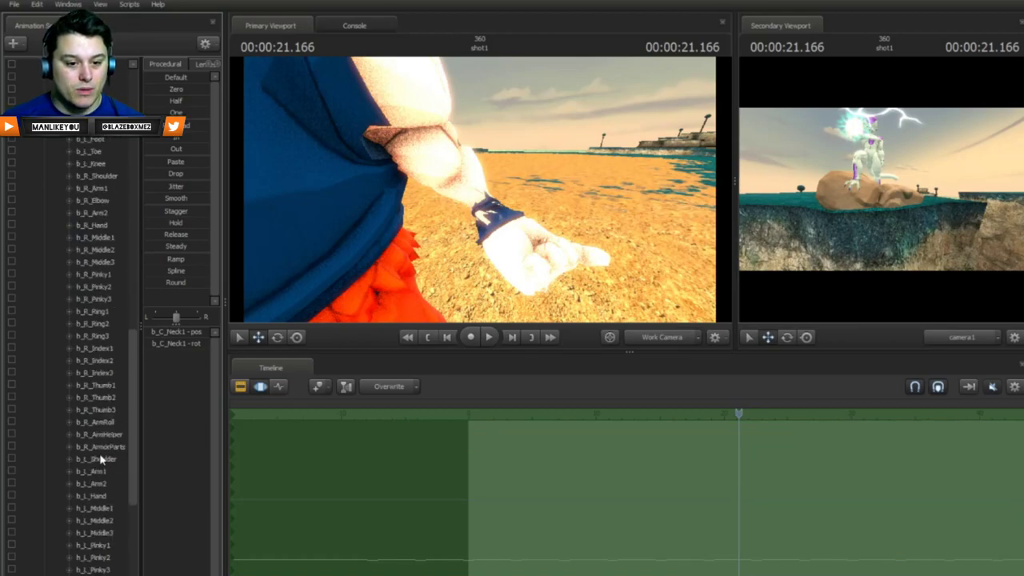
pyautogui.click(98, 422)
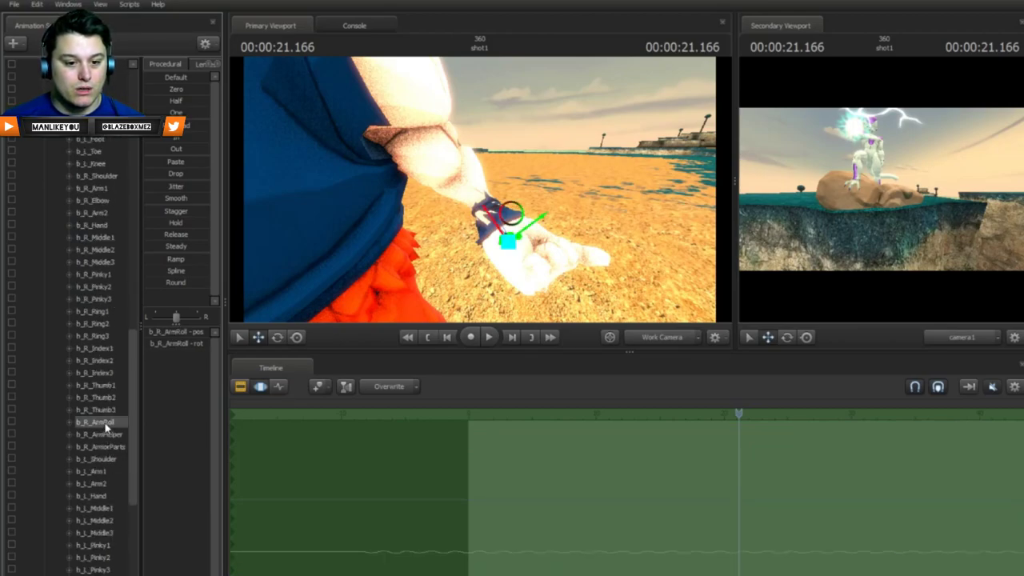
pyautogui.click(277, 337)
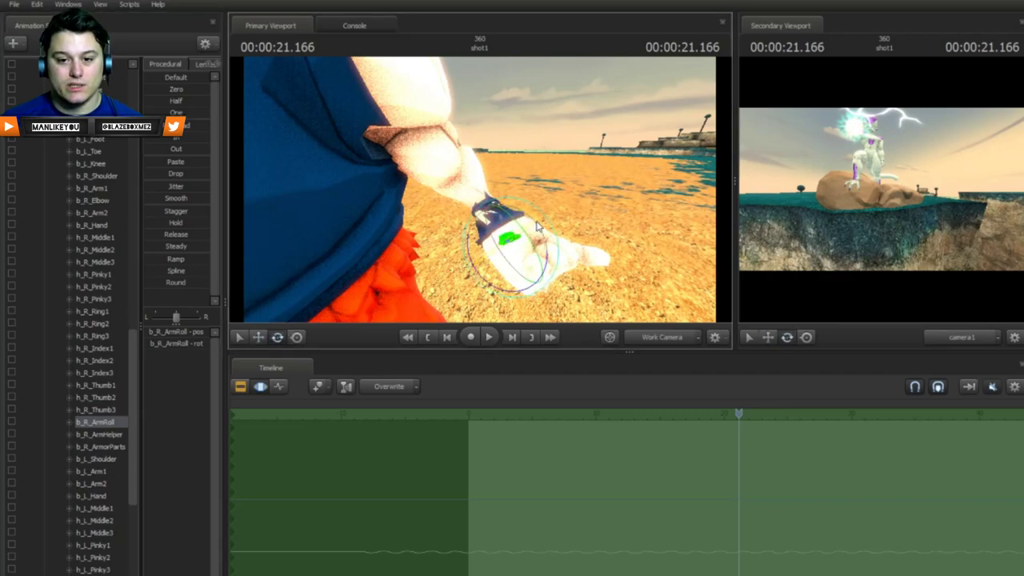
pyautogui.moveTo(538, 228); pyautogui.dragTo(485, 252)
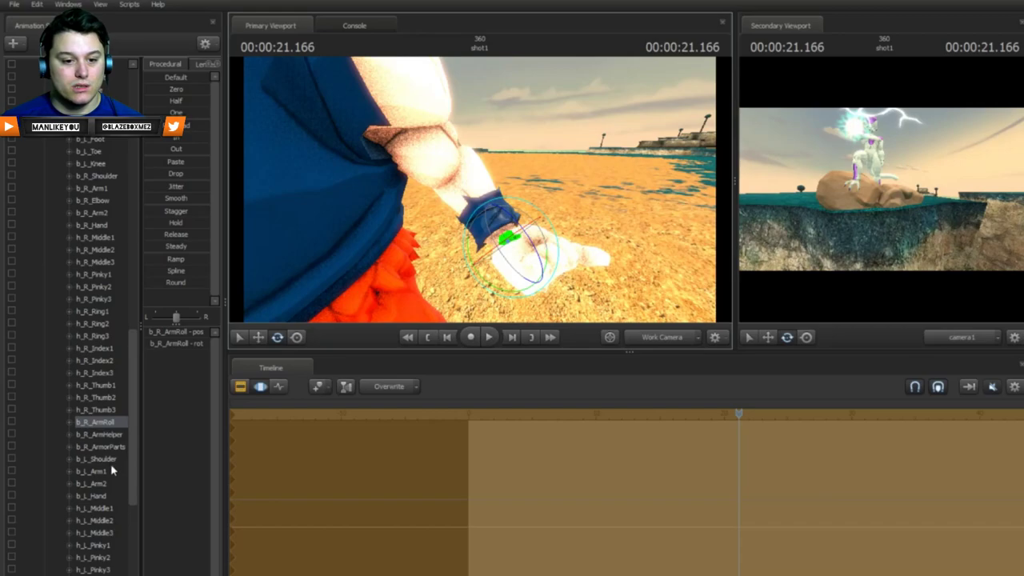
# Step: Select Goku's b_R_Hand bone and rotate it to bend the right hand downward in line with the forearm
pyautogui.click(106, 497)
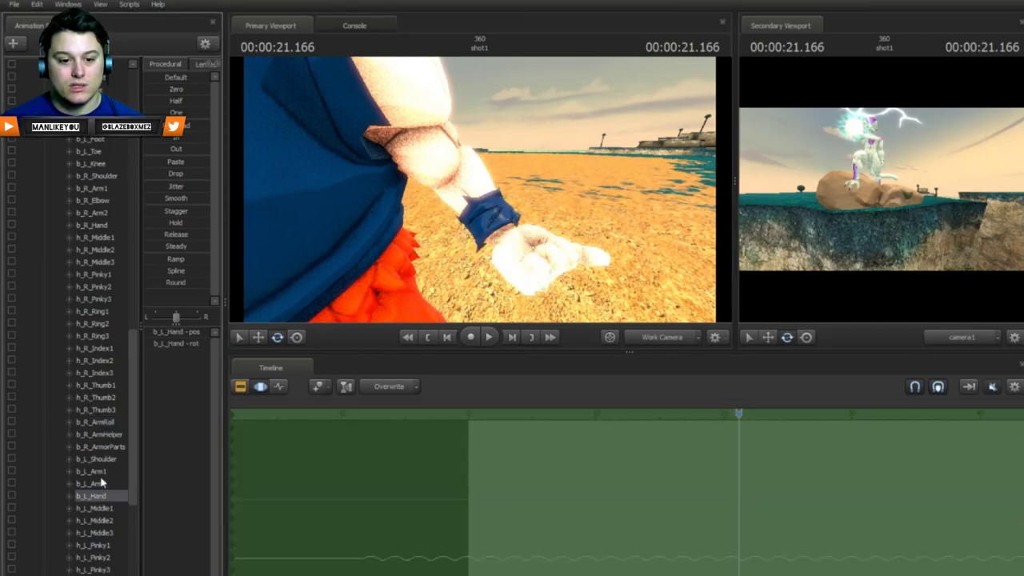
pyautogui.click(94, 227)
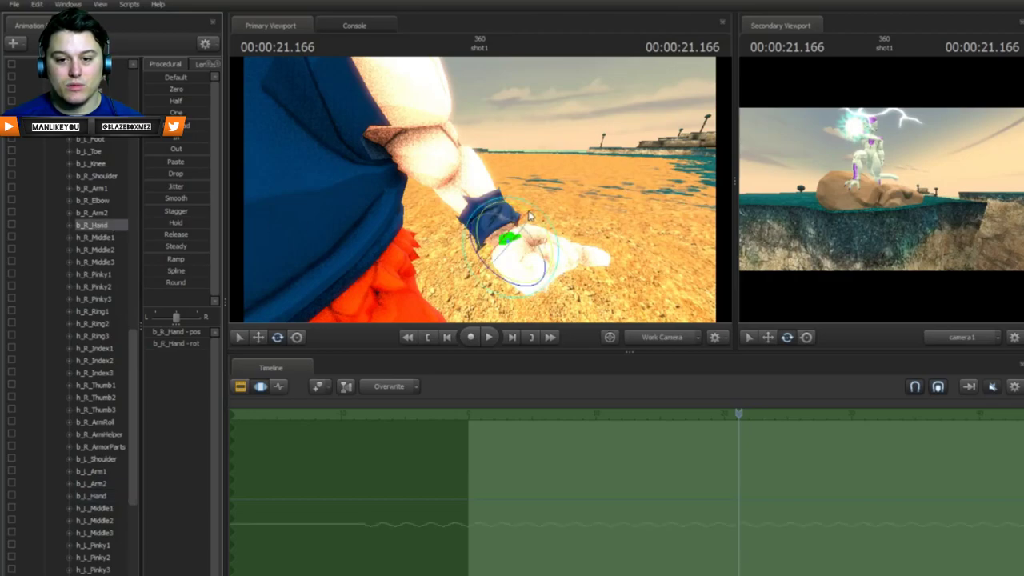
pyautogui.moveTo(524, 217); pyautogui.dragTo(462, 272)
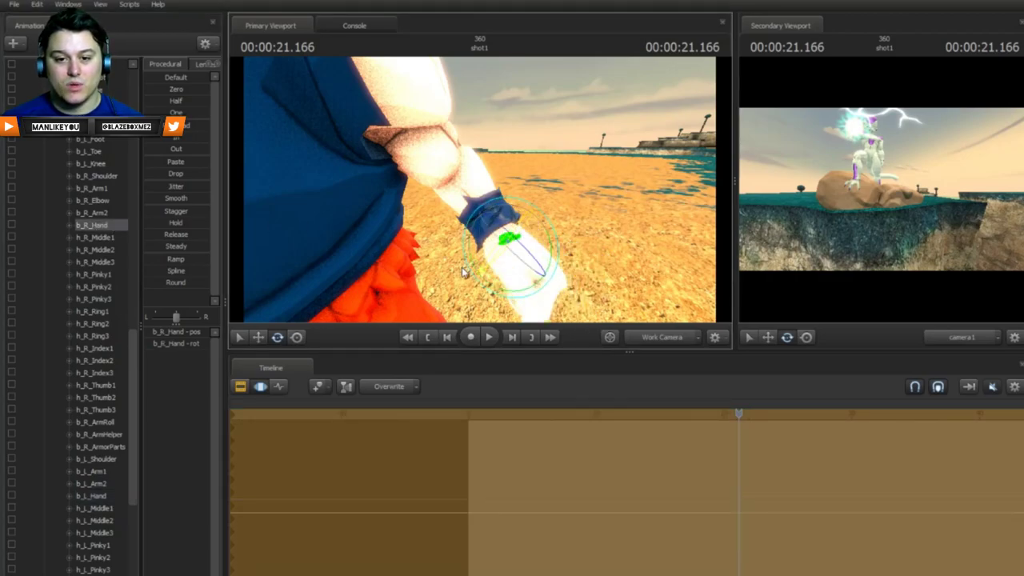
# Step: Select Goku's b_C_Head bone and rotate it to turn his head toward Frieza's cliff
pyautogui.moveTo(423, 243)
pyautogui.mouseDown()
pyautogui.moveTo(412, 239)
pyautogui.moveTo(436, 245)
pyautogui.moveTo(416, 244)
pyautogui.moveTo(424, 229)
pyautogui.mouseUp()
pyautogui.moveTo(376, 252); pyautogui.dragTo(481, 195)
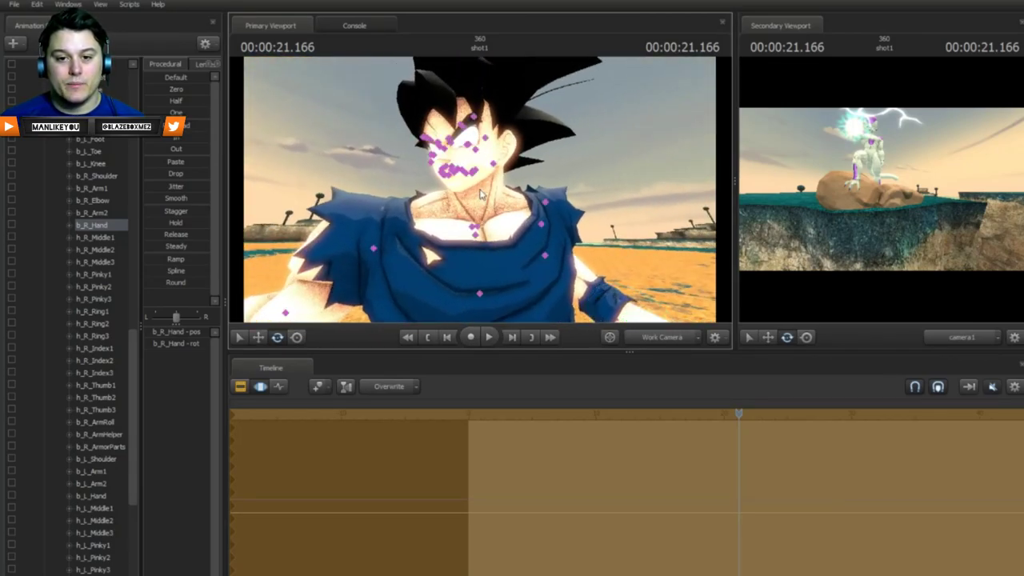
pyautogui.click(475, 173)
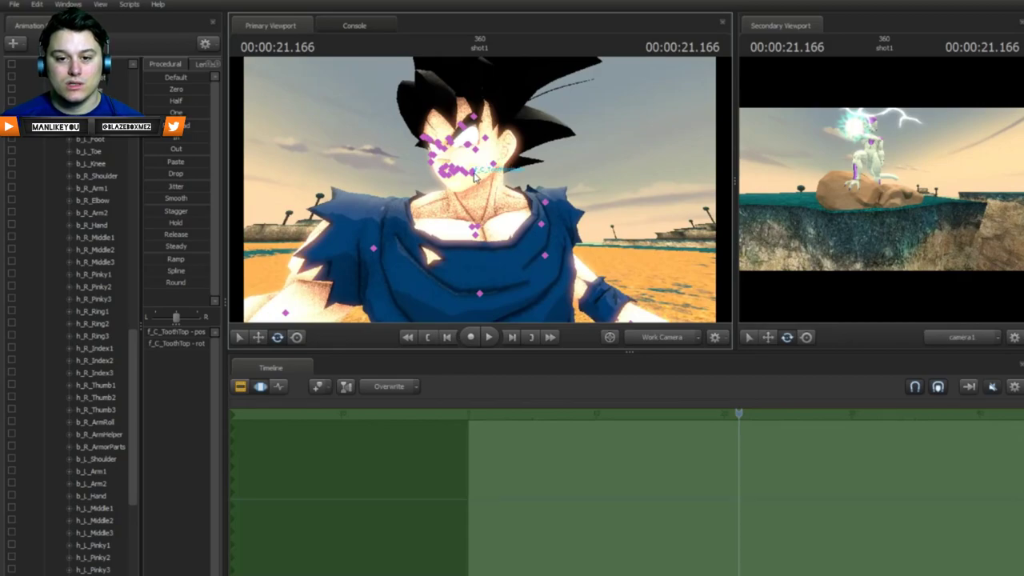
pyautogui.keyDown('ctrl'); pyautogui.click(473, 171); pyautogui.keyUp('ctrl')
pyautogui.moveTo(508, 159); pyautogui.dragTo(292, 173)
pyautogui.press('s')
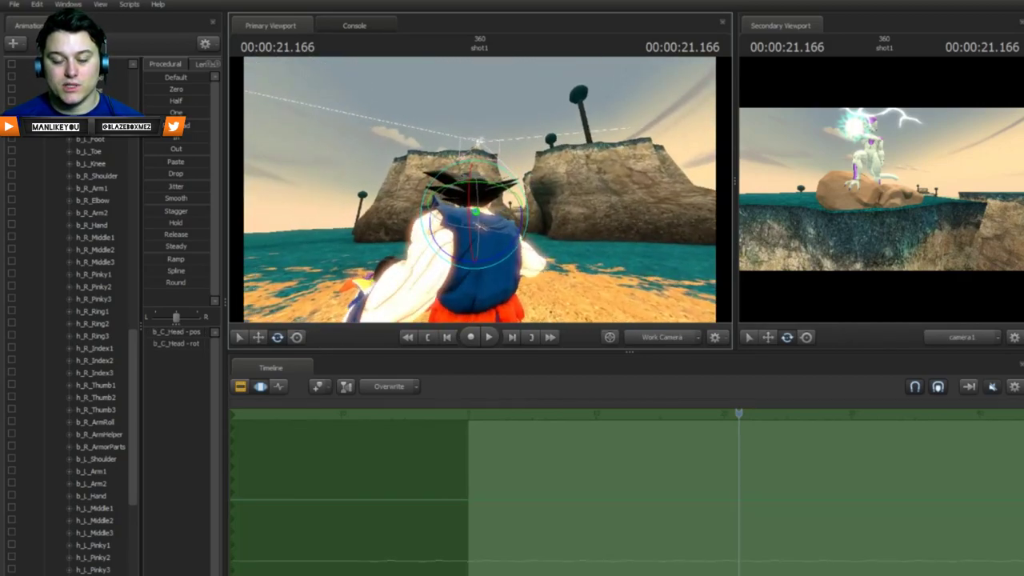
pyautogui.press('w')
pyautogui.moveTo(480, 190); pyautogui.dragTo(432, 221)
pyautogui.press('d')
pyautogui.moveTo(535, 217); pyautogui.dragTo(489, 192)
pyautogui.press('d')
pyautogui.moveTo(461, 247); pyautogui.dragTo(378, 240)
pyautogui.press('w')
pyautogui.press('a')
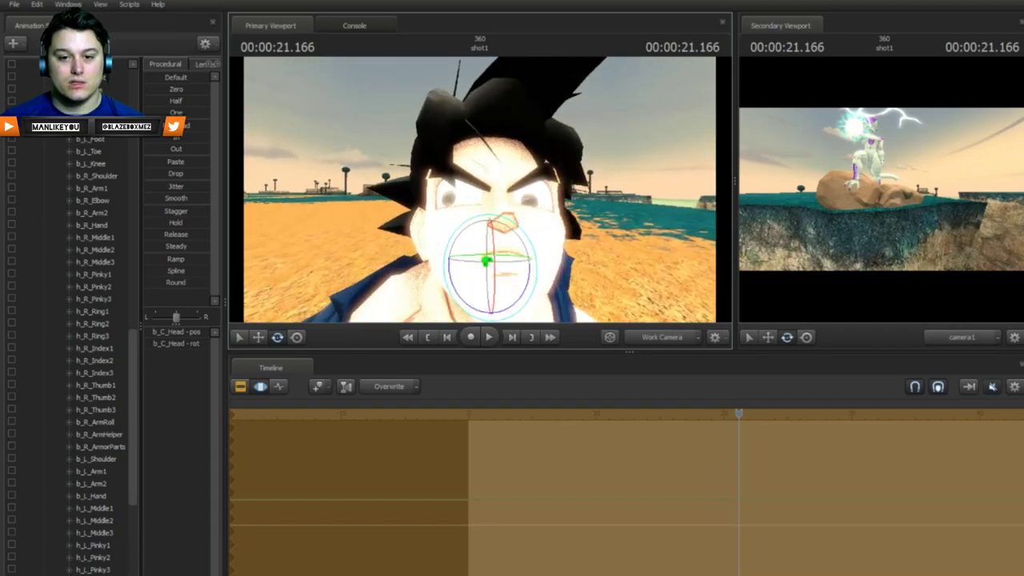
# Step: Adjust the Goku model's eye slider to raise his gaze, and collapse and deselect the model
pyautogui.scroll(10, 63, 257)
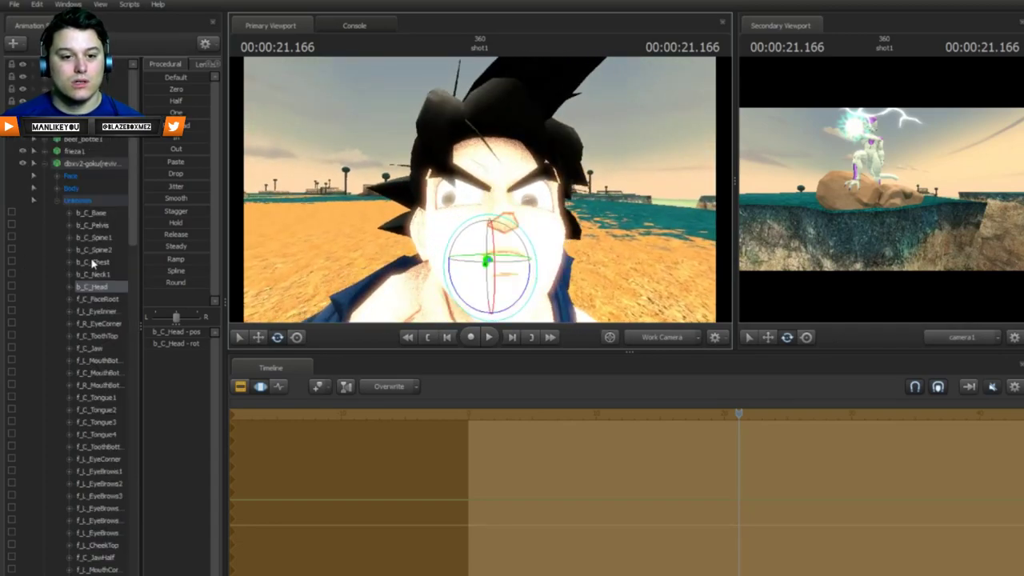
pyautogui.click(92, 165)
pyautogui.moveTo(177, 331); pyautogui.dragTo(181, 331)
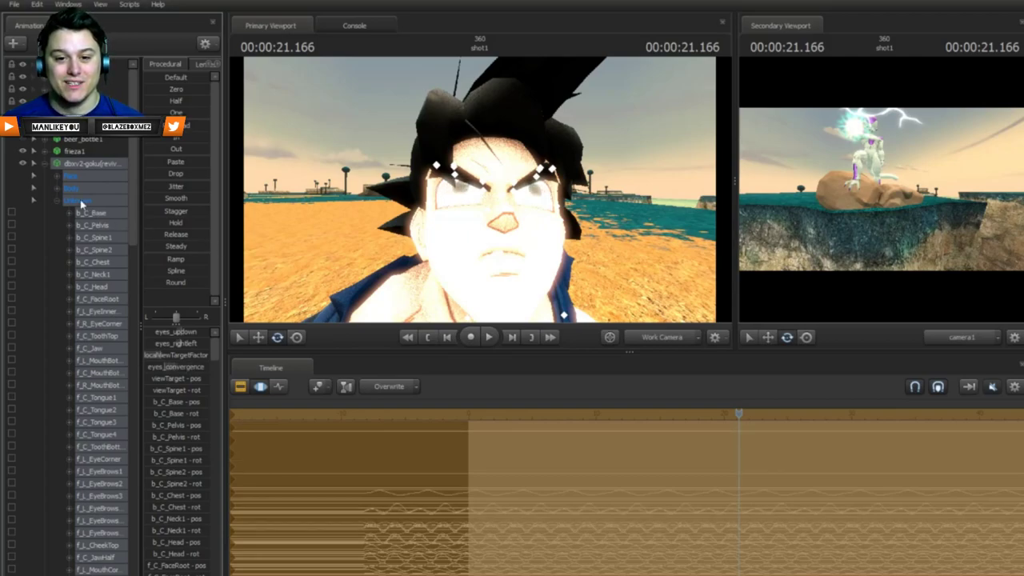
pyautogui.click(46, 164)
pyautogui.click(76, 278)
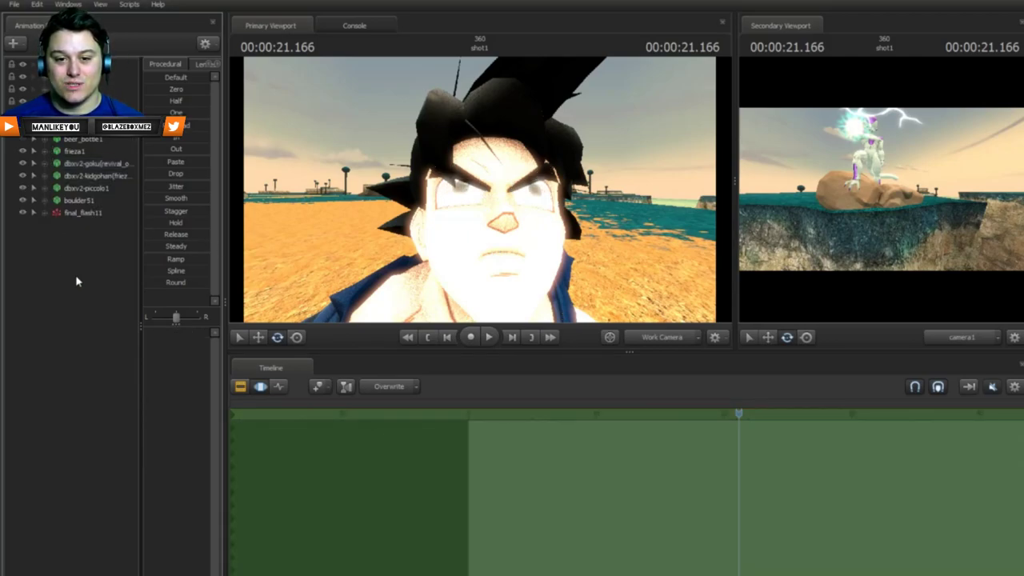
# Step: Play the animation with Goku viewed from behind to check his stance facing the cliff
pyautogui.moveTo(342, 244); pyautogui.dragTo(346, 245)
pyautogui.press('s')
pyautogui.press('s')
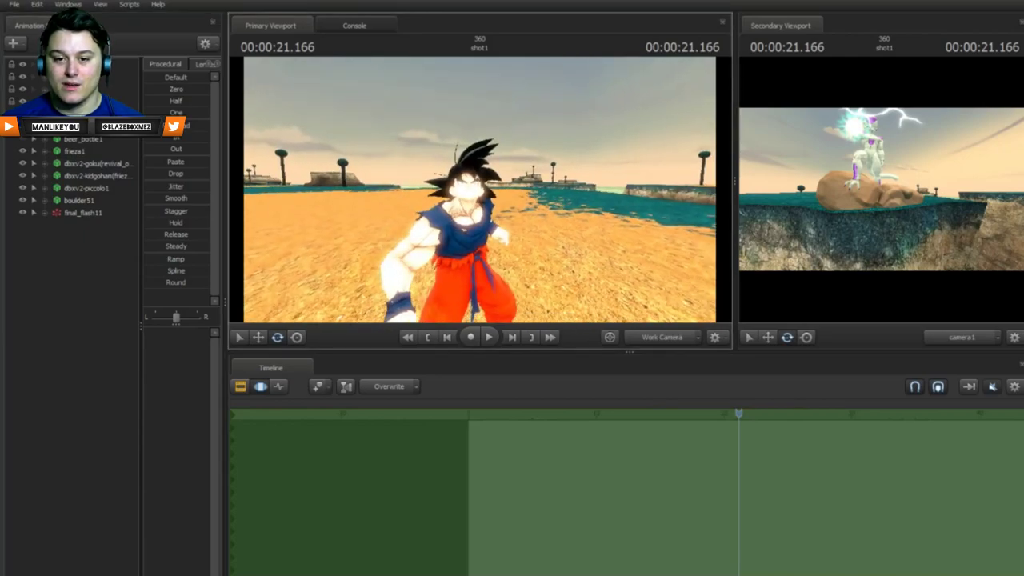
pyautogui.press('s')
pyautogui.press('a')
pyautogui.moveTo(345, 245); pyautogui.dragTo(472, 216)
pyautogui.press('space')
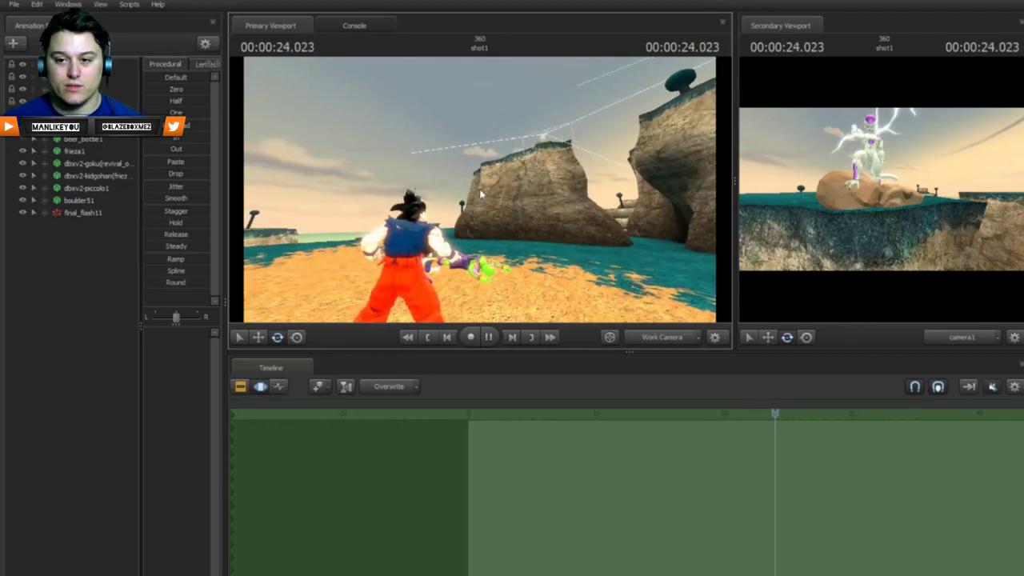
pyautogui.press('space')
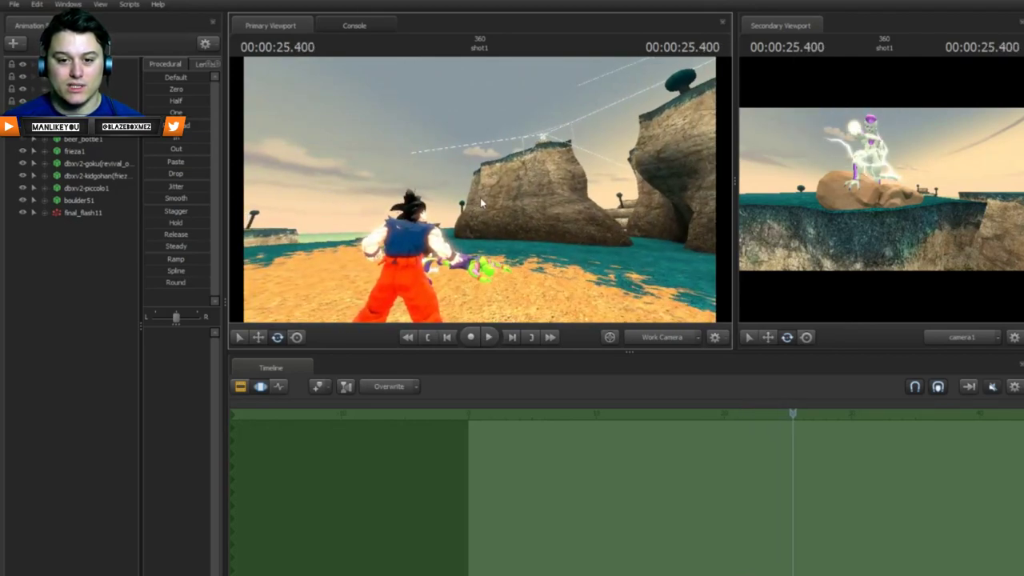
# Step: Examine Goku's stance from several angles, ending on a close front view of his face and chest
pyautogui.moveTo(482, 204)
pyautogui.mouseDown()
pyautogui.moveTo(478, 229)
pyautogui.moveTo(402, 229)
pyautogui.moveTo(512, 232)
pyautogui.moveTo(484, 229)
pyautogui.moveTo(449, 245)
pyautogui.moveTo(513, 234)
pyautogui.moveTo(520, 241)
pyautogui.moveTo(653, 218)
pyautogui.moveTo(641, 225)
pyautogui.moveTo(479, 190)
pyautogui.moveTo(490, 205)
pyautogui.moveTo(468, 178)
pyautogui.moveTo(466, 190)
pyautogui.moveTo(479, 190)
pyautogui.moveTo(464, 197)
pyautogui.mouseUp()
pyautogui.press('w')
pyautogui.press('d')
pyautogui.press('w')
pyautogui.press('s')
pyautogui.press('d')
pyautogui.press('a')
pyautogui.press('w')
pyautogui.press('s')
pyautogui.press('s')
pyautogui.press('w')
pyautogui.press('w')
pyautogui.press('d')
pyautogui.press('s')
pyautogui.press('ctrl')
pyautogui.press('w')
pyautogui.press('s')
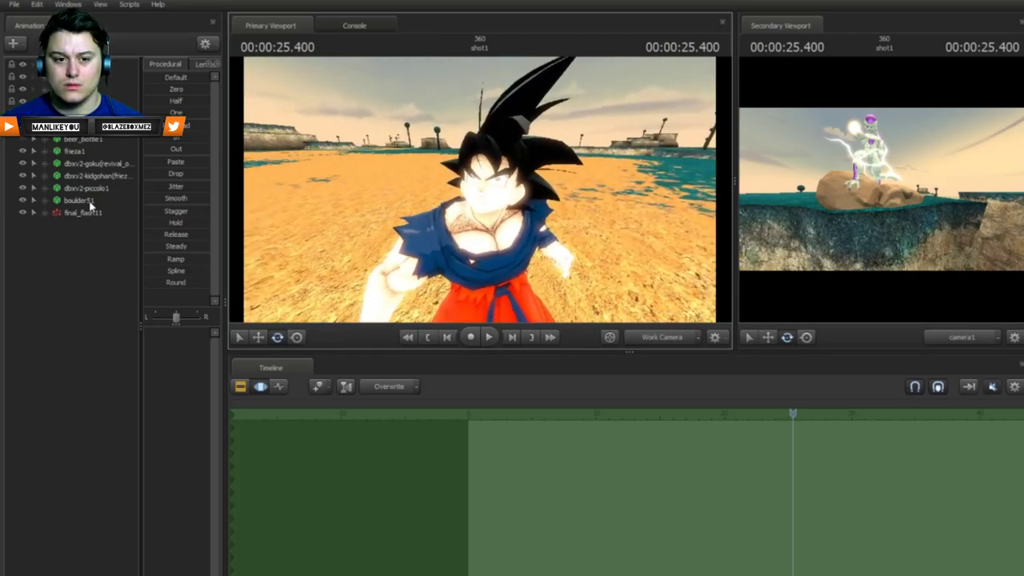
# Step: Try the red-haired skin on the Goku model, undo it and deselect the model
pyautogui.click(83, 164)
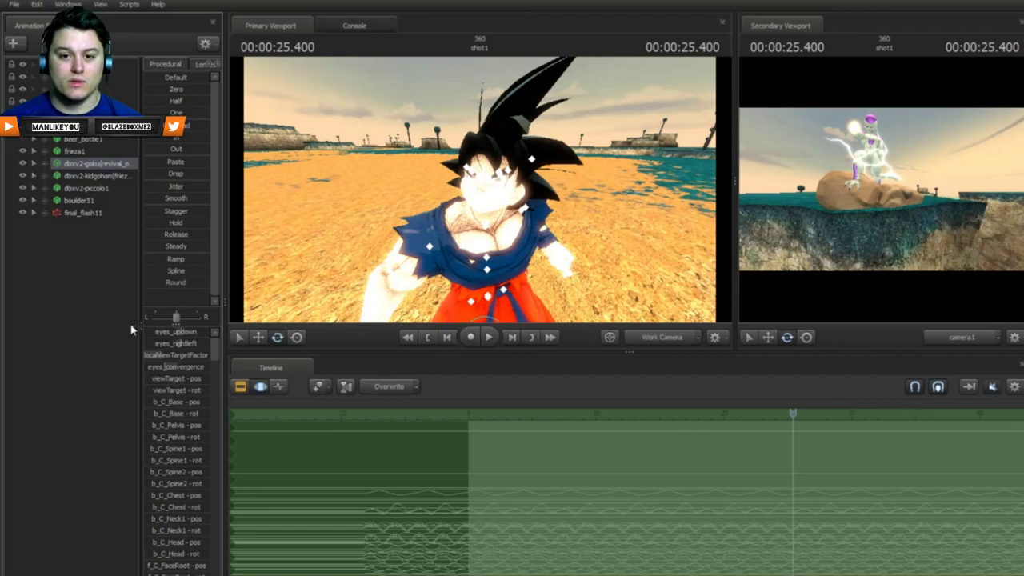
pyautogui.click(208, 322)
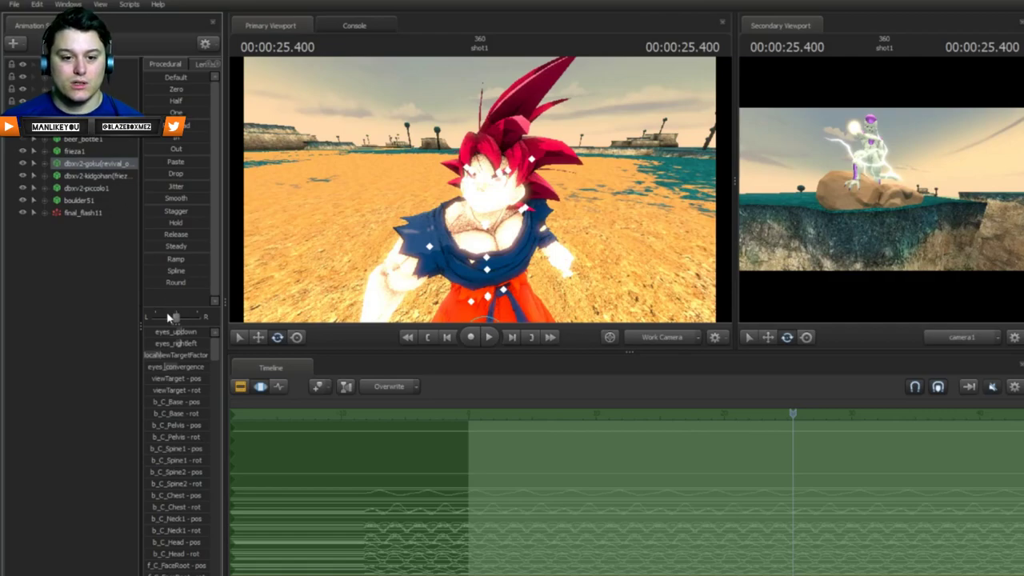
pyautogui.hotkey('ctrl', 'z')
pyautogui.click(100, 287)
# Step: Add the Krillin model to the scene and leave it deselected
pyautogui.moveTo(480, 192); pyautogui.dragTo(416, 180)
pyautogui.press('s')
pyautogui.moveTo(480, 192); pyautogui.dragTo(438, 251)
pyautogui.click(103, 316)
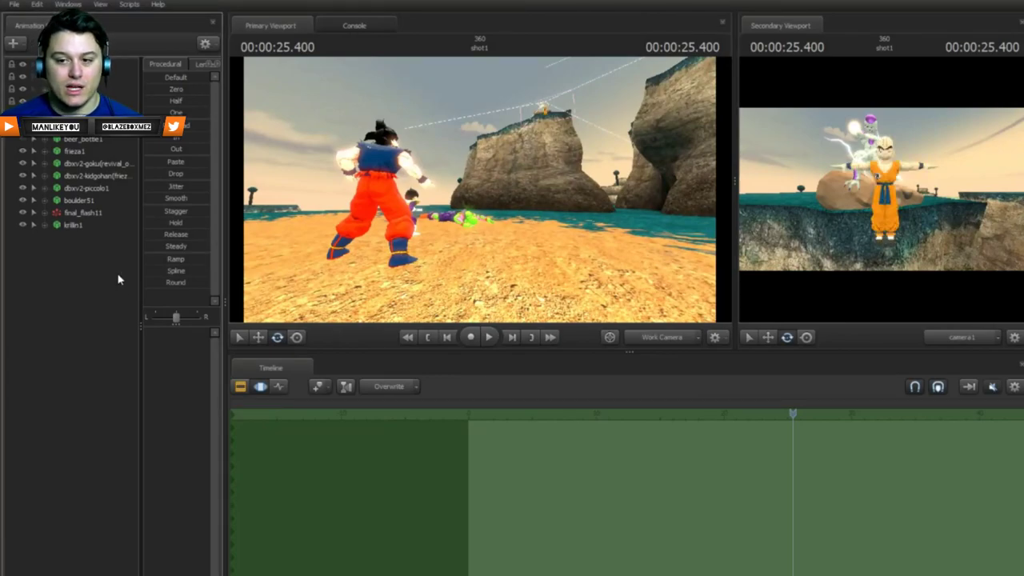
# Step: Move the Krillin model from beside Frieza's boulder down to the sand near Goku and kid Gohan
pyautogui.press('w')
pyautogui.moveTo(379, 225); pyautogui.dragTo(349, 244)
pyautogui.press('w')
pyautogui.press('s')
pyautogui.click(104, 226)
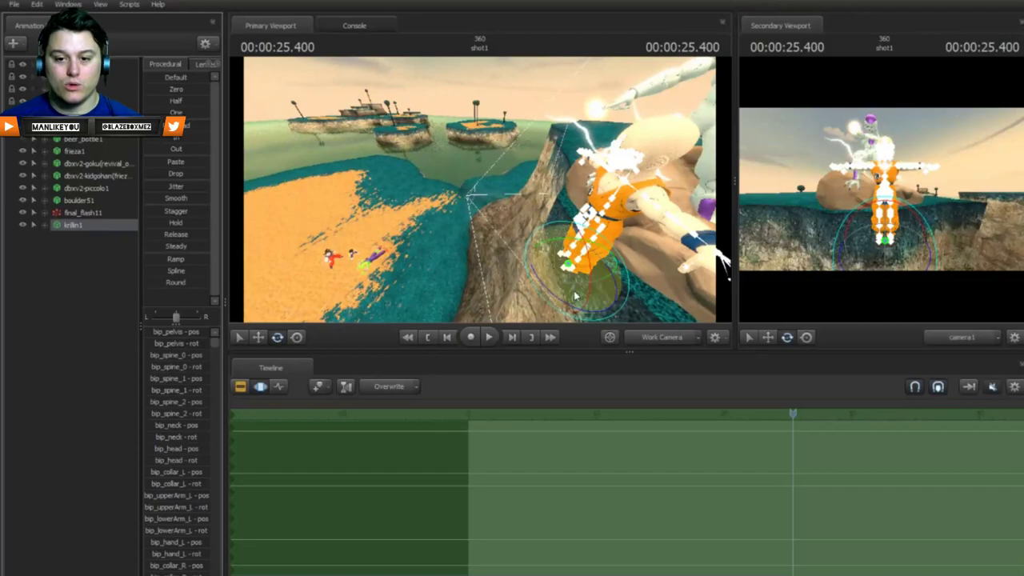
pyautogui.click(260, 338)
pyautogui.click(259, 337)
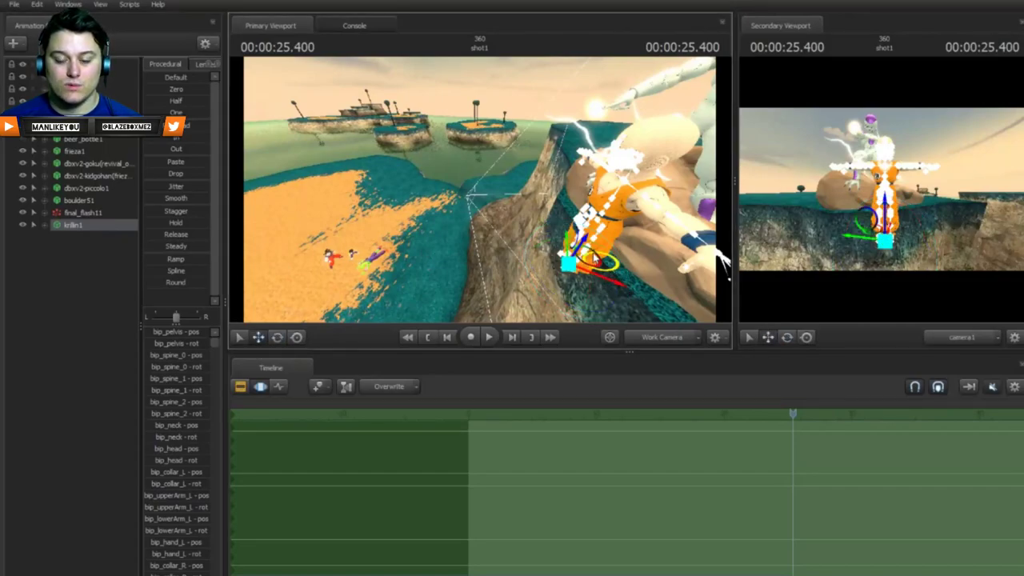
pyautogui.moveTo(589, 255); pyautogui.dragTo(418, 108)
pyautogui.press('w')
pyautogui.moveTo(471, 138); pyautogui.dragTo(481, 193)
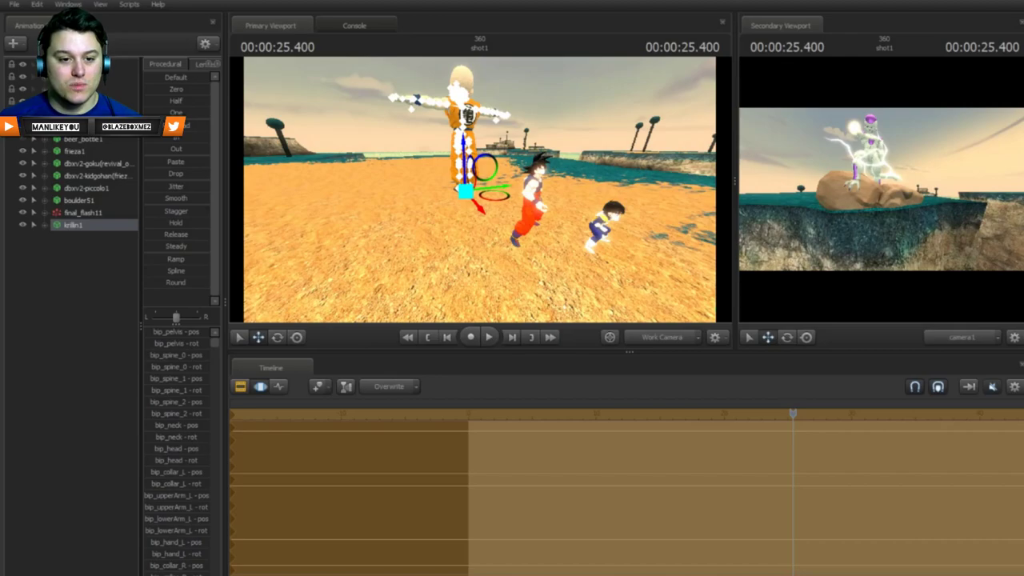
# Step: Reposition the Krillin model next to Goku, just behind kid Gohan, and deselect it
pyautogui.moveTo(497, 190); pyautogui.dragTo(489, 192)
pyautogui.moveTo(459, 152); pyautogui.dragTo(401, 225)
pyautogui.press('w')
pyautogui.press('d')
pyautogui.press('s')
pyautogui.moveTo(480, 189); pyautogui.dragTo(548, 179)
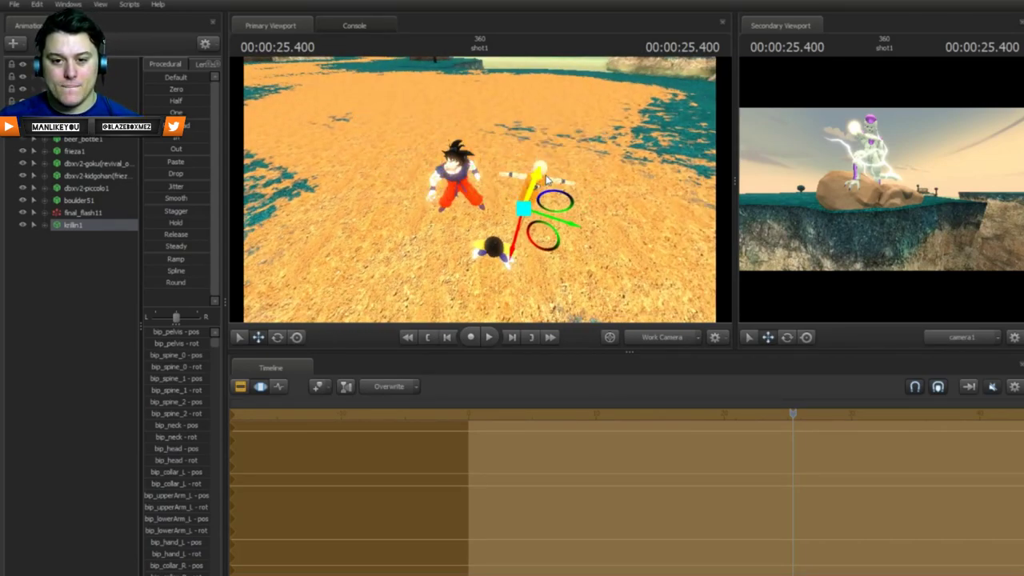
pyautogui.click(78, 288)
# Step: Raise the Krillin model until his feet are clear of the sand, and deselect it
pyautogui.moveTo(480, 190); pyautogui.dragTo(482, 194)
pyautogui.press('w')
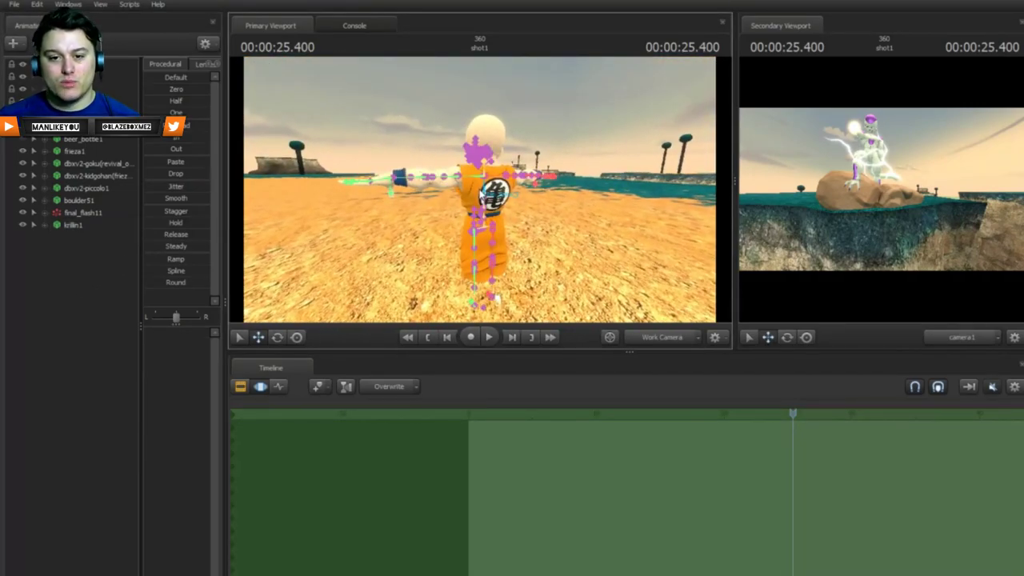
pyautogui.click(108, 227)
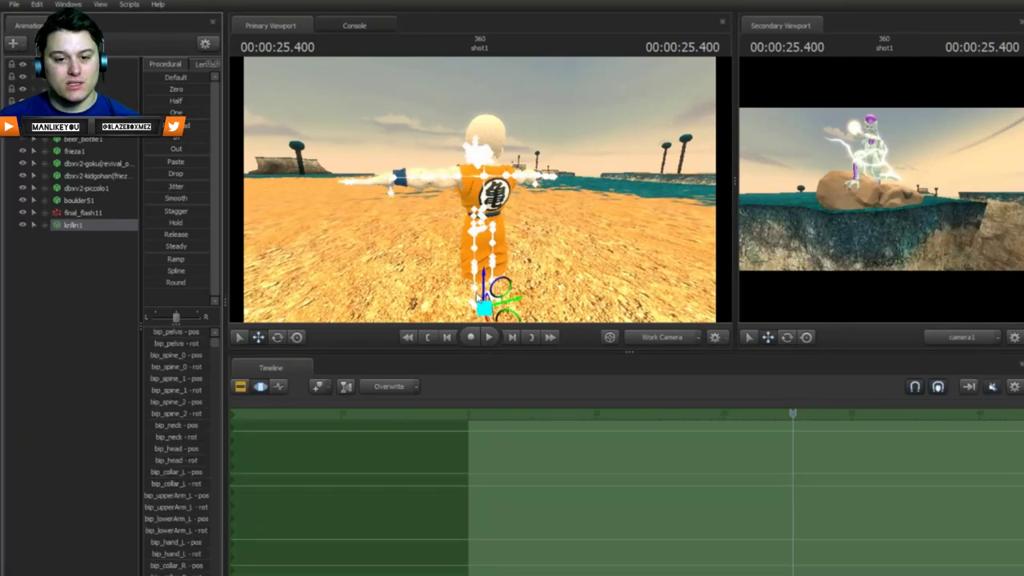
pyautogui.moveTo(486, 286); pyautogui.dragTo(493, 244)
pyautogui.click(66, 331)
pyautogui.press('w')
pyautogui.moveTo(347, 231)
pyautogui.mouseDown()
pyautogui.moveTo(353, 224)
pyautogui.moveTo(345, 268)
pyautogui.moveTo(357, 232)
pyautogui.mouseUp()
pyautogui.press('s')
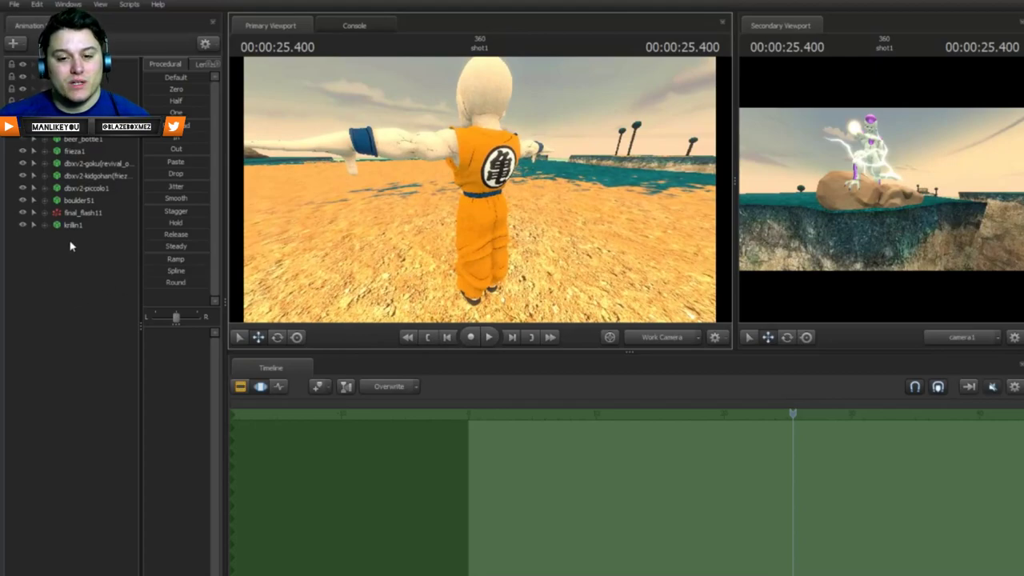
# Step: Rotate the Krillin model about half a turn to face the opposite direction, and deselect it
pyautogui.click(73, 226)
pyautogui.click(276, 337)
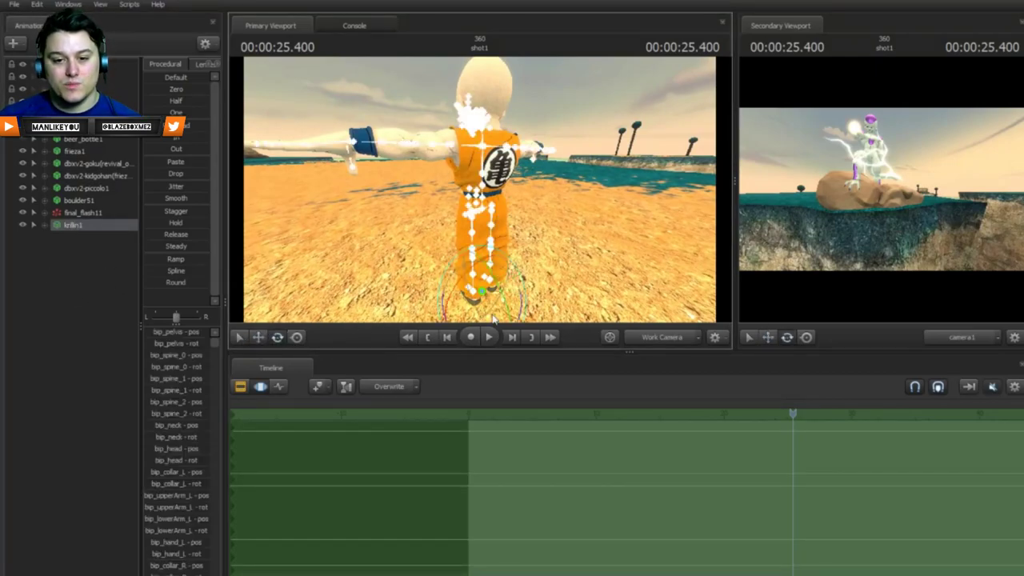
pyautogui.moveTo(527, 310); pyautogui.dragTo(400, 207)
pyautogui.click(96, 270)
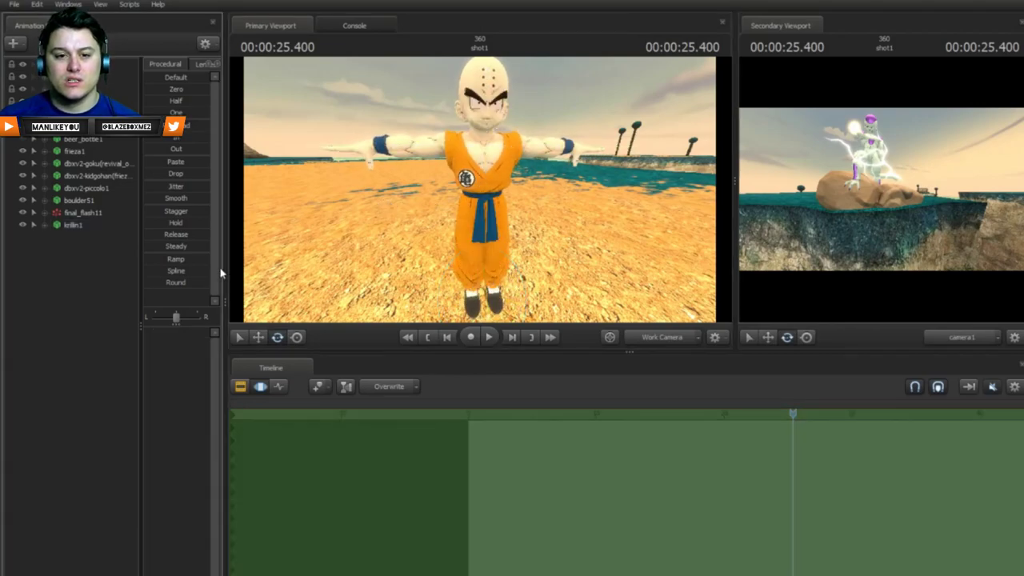
# Step: Fine-tune the Krillin model's facing direction with a slight rotation and deselect it
pyautogui.press('s')
pyautogui.moveTo(495, 304)
pyautogui.mouseDown()
pyautogui.moveTo(497, 312)
pyautogui.moveTo(474, 294)
pyautogui.moveTo(479, 306)
pyautogui.mouseUp()
pyautogui.press('s')
pyautogui.press('w')
pyautogui.press('ctrl')
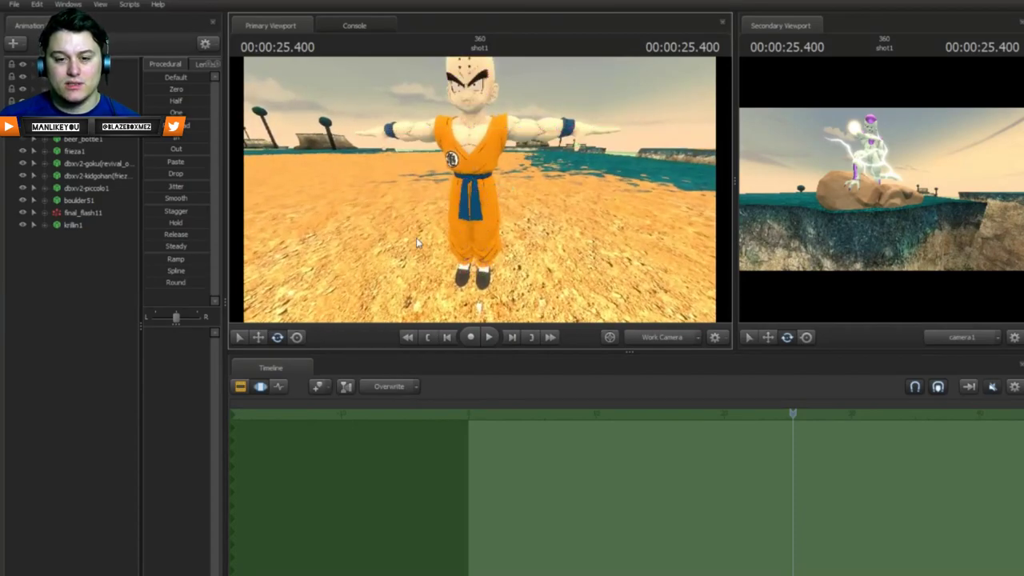
pyautogui.click(73, 227)
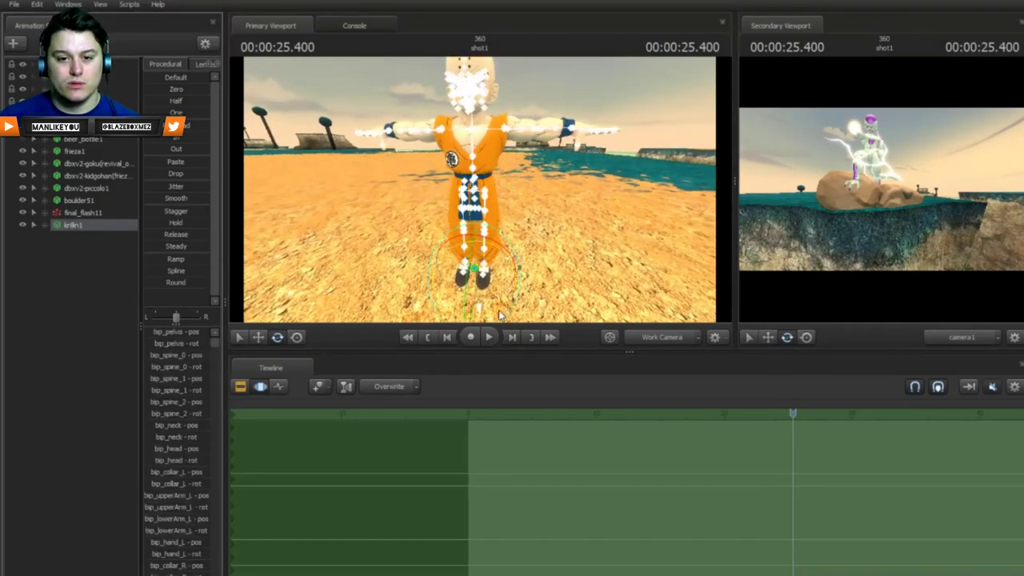
pyautogui.click(81, 240)
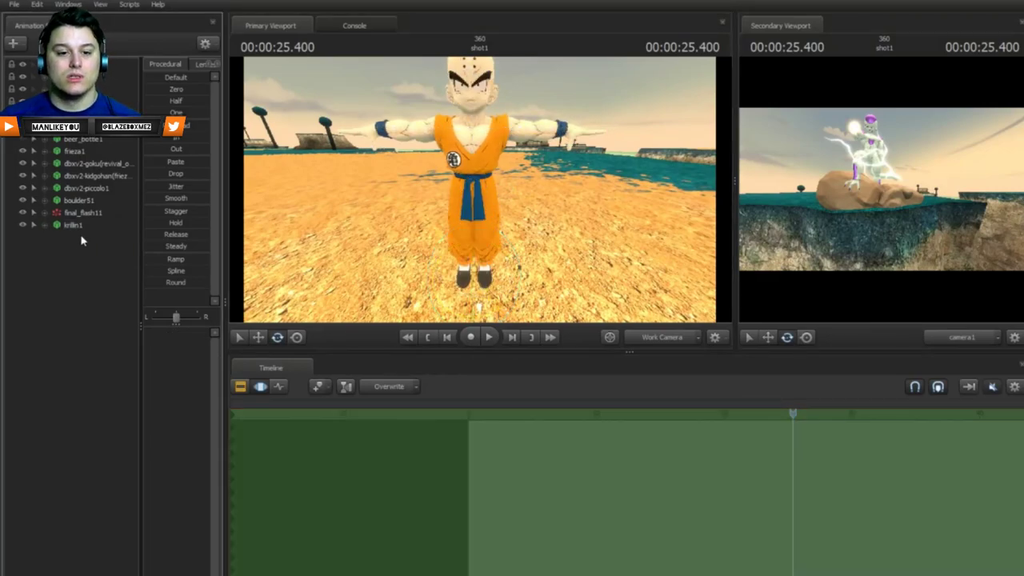
# Step: Switch the Krillin model to the bright glowing skin and inspect his face and chest up close
pyautogui.click(76, 226)
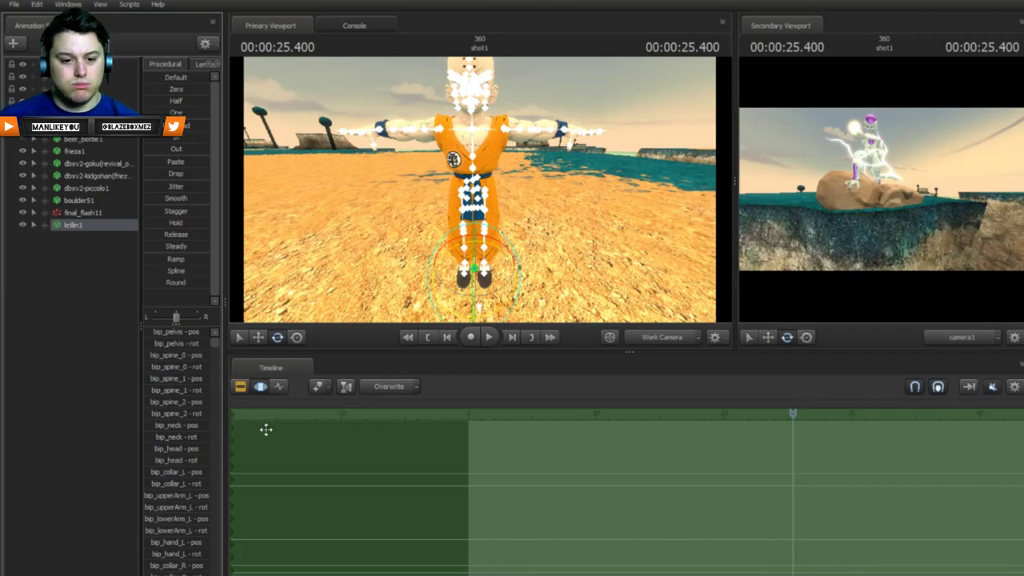
pyautogui.moveTo(400, 212); pyautogui.dragTo(383, 176)
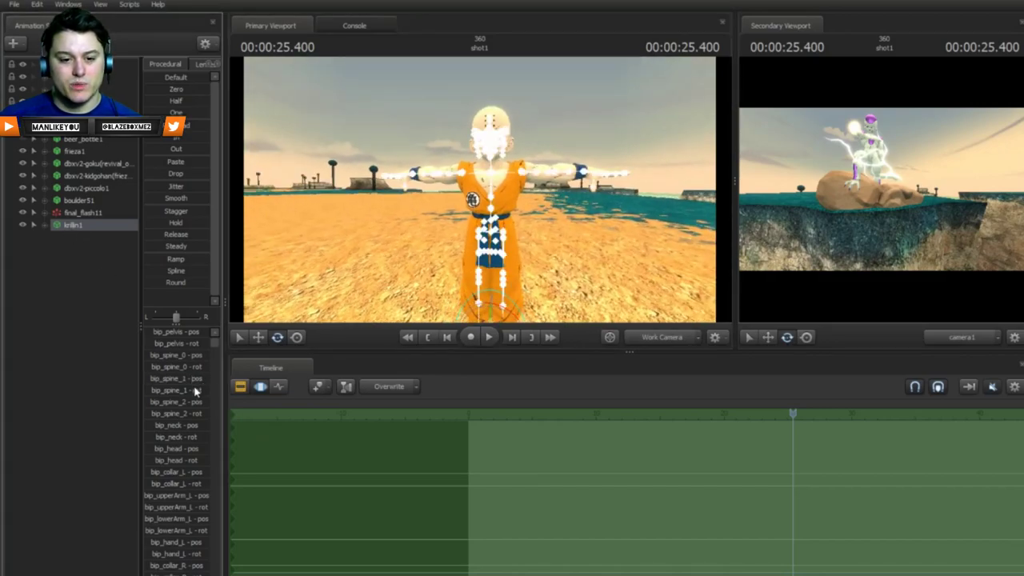
pyautogui.click(97, 317)
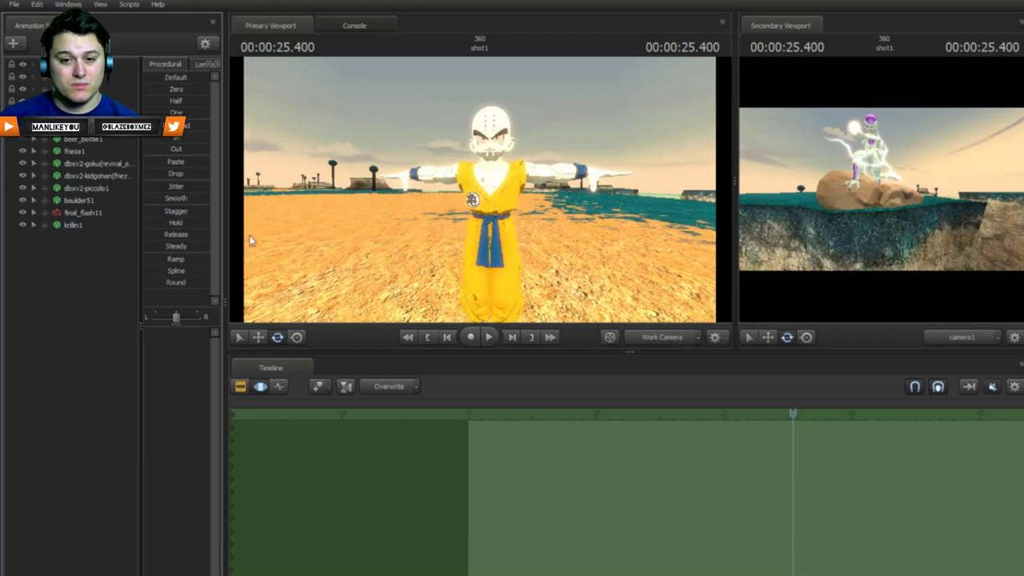
pyautogui.moveTo(472, 197)
pyautogui.mouseDown()
pyautogui.moveTo(467, 157)
pyautogui.moveTo(497, 215)
pyautogui.moveTo(497, 260)
pyautogui.moveTo(489, 192)
pyautogui.mouseUp()
pyautogui.press('w')
pyautogui.press('s')
pyautogui.press('s')
pyautogui.moveTo(392, 210); pyautogui.dragTo(257, 222)
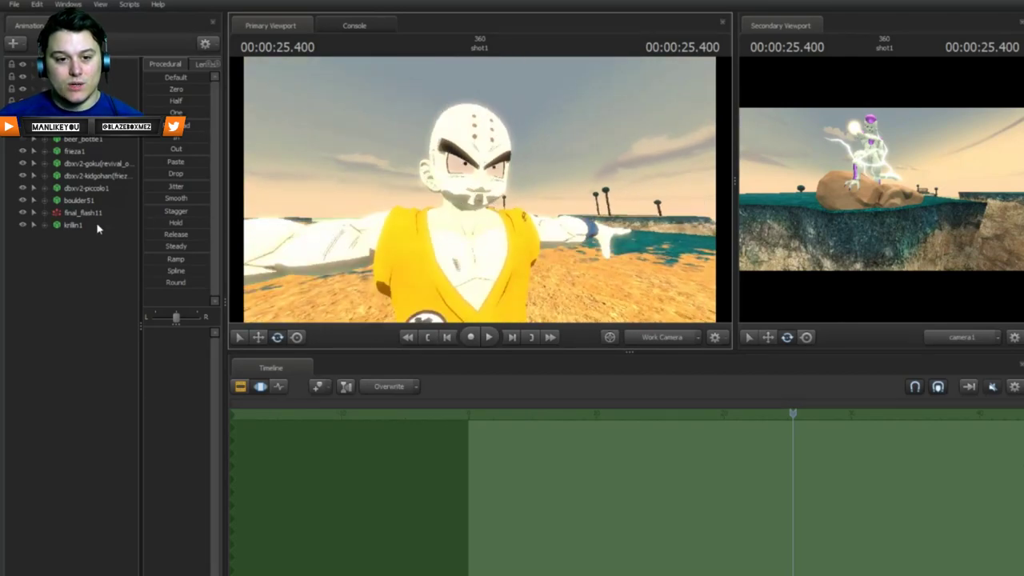
# Step: Change the Krillin model to the battle-damaged skin with normal shading and deselect it
pyautogui.click(73, 225)
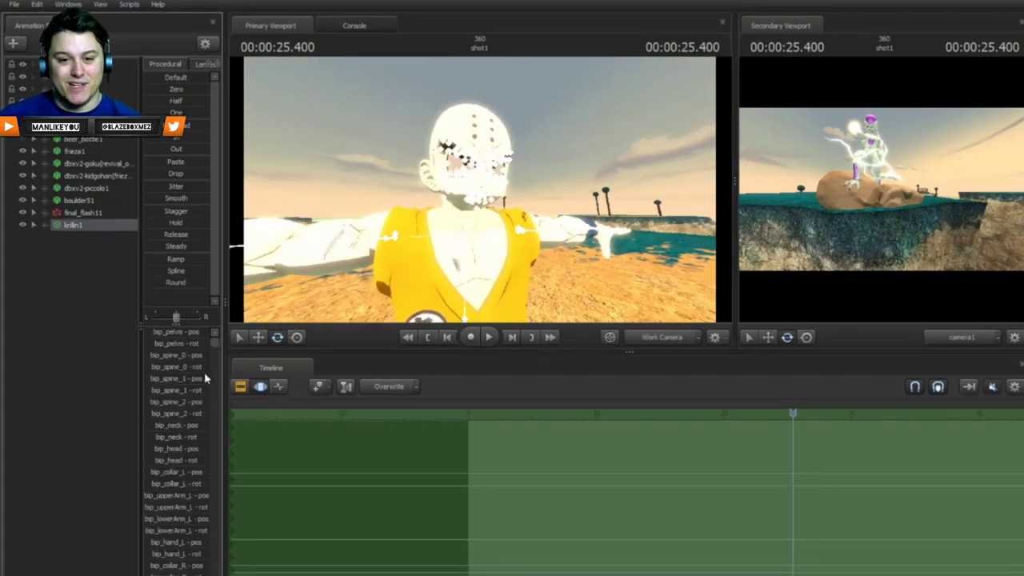
pyautogui.click(129, 356)
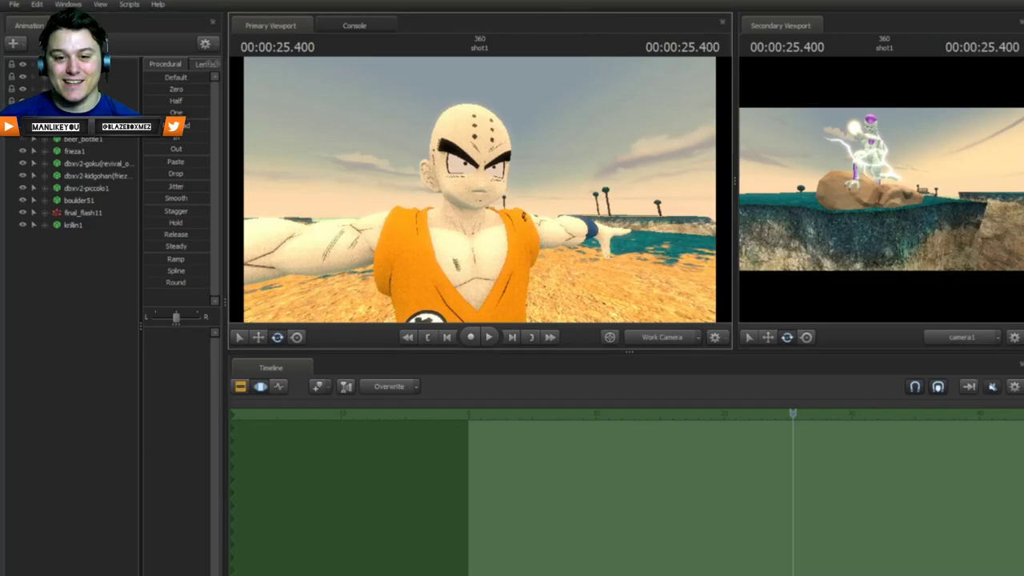
pyautogui.moveTo(480, 189)
pyautogui.mouseDown()
pyautogui.moveTo(608, 190)
pyautogui.moveTo(480, 192)
pyautogui.moveTo(405, 208)
pyautogui.moveTo(396, 221)
pyautogui.moveTo(496, 199)
pyautogui.moveTo(472, 188)
pyautogui.moveTo(473, 173)
pyautogui.mouseUp()
pyautogui.press('ctrl')
pyautogui.keyDown('ctrl'); pyautogui.click(472, 196); pyautogui.keyUp('ctrl')
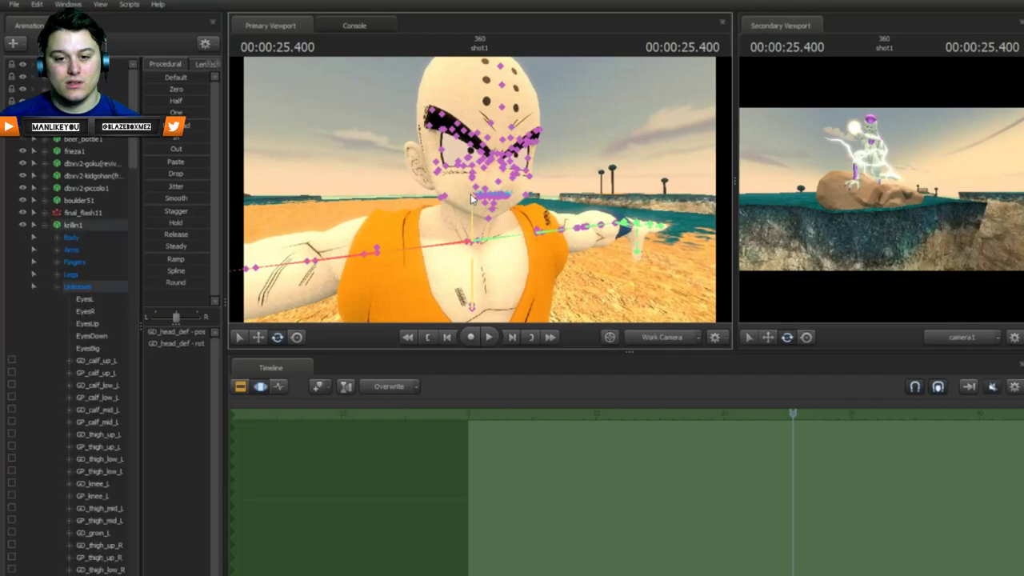
pyautogui.moveTo(487, 218); pyautogui.dragTo(489, 202)
pyautogui.hotkey('ctrl', 'z')
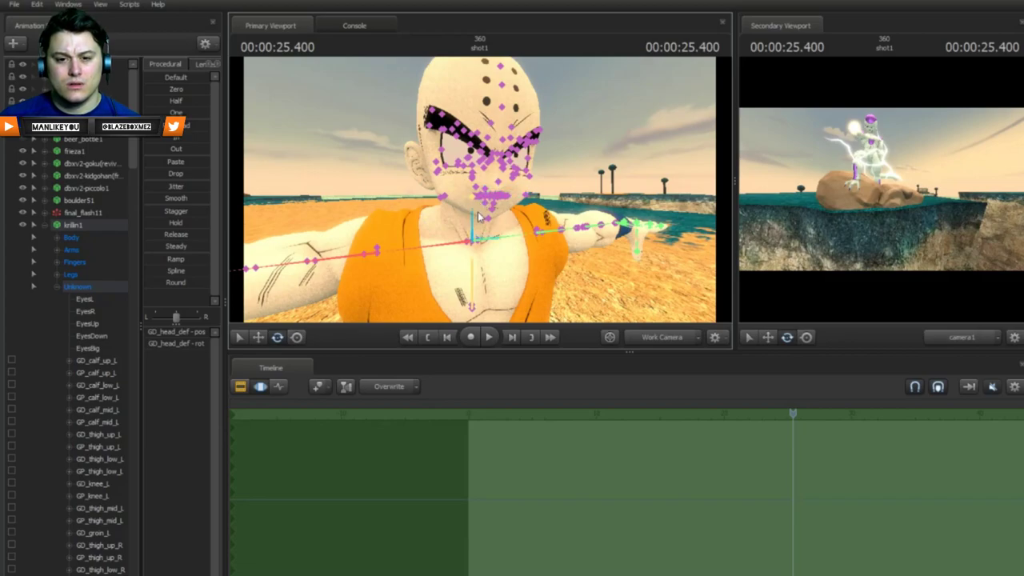
# Step: Rotate Krillin's neck bone so his head tips forward
pyautogui.click(476, 212)
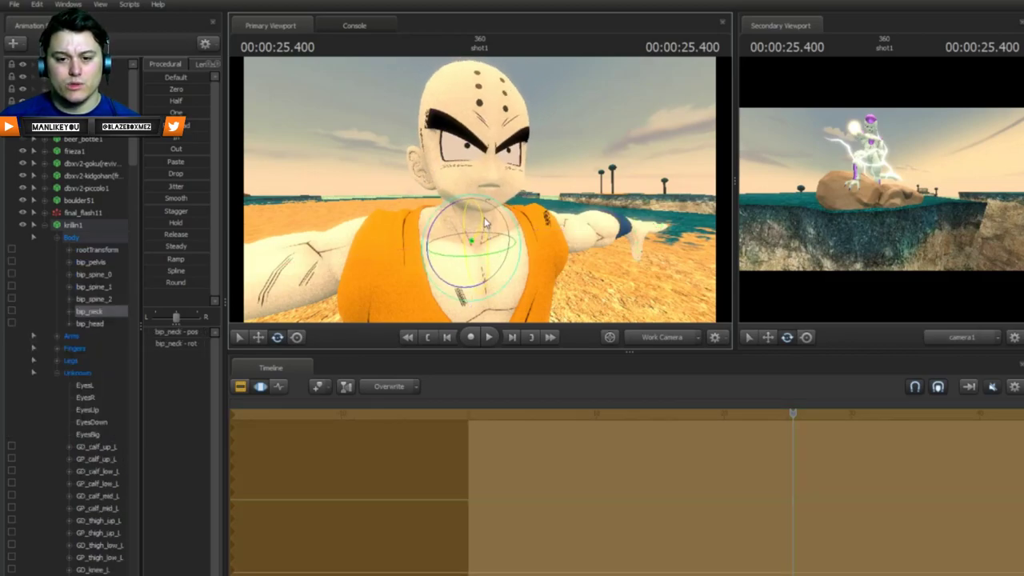
pyautogui.moveTo(484, 213); pyautogui.dragTo(475, 195)
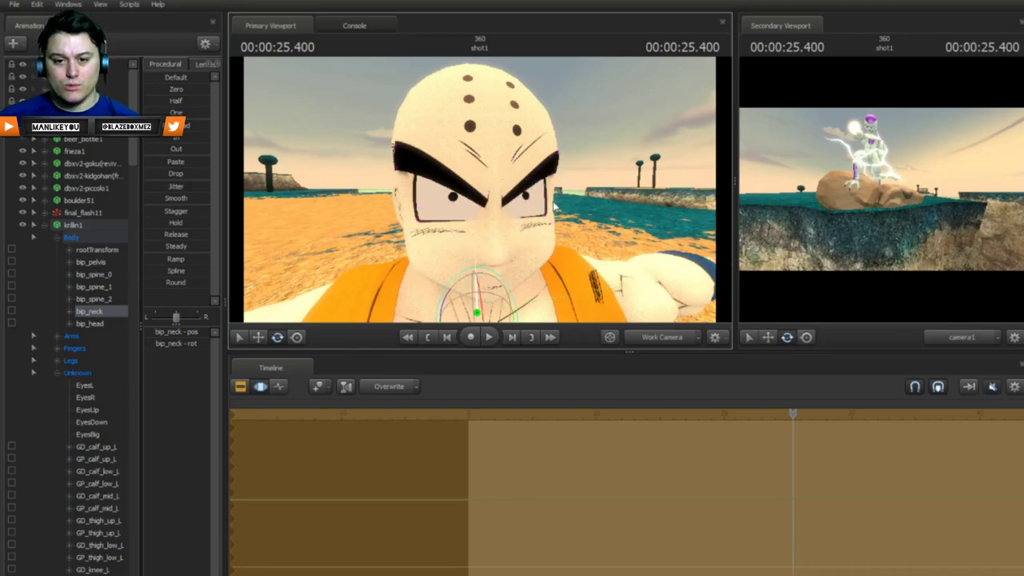
# Step: Shift Krillin's left pupil slightly outward and nudge his right pupil upward to adjust his gaze
pyautogui.moveTo(553, 201); pyautogui.dragTo(483, 181)
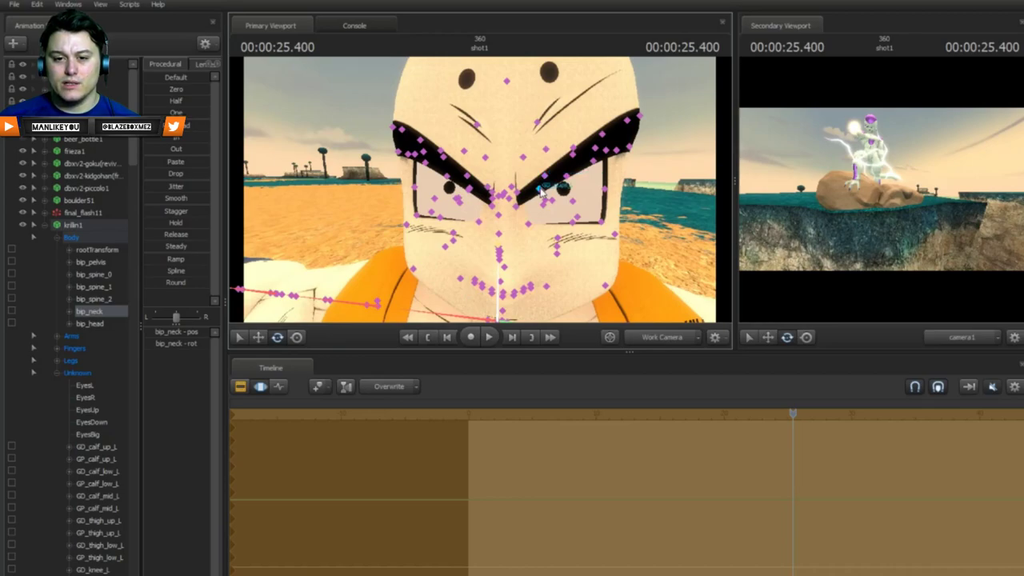
pyautogui.click(542, 190)
pyautogui.click(259, 338)
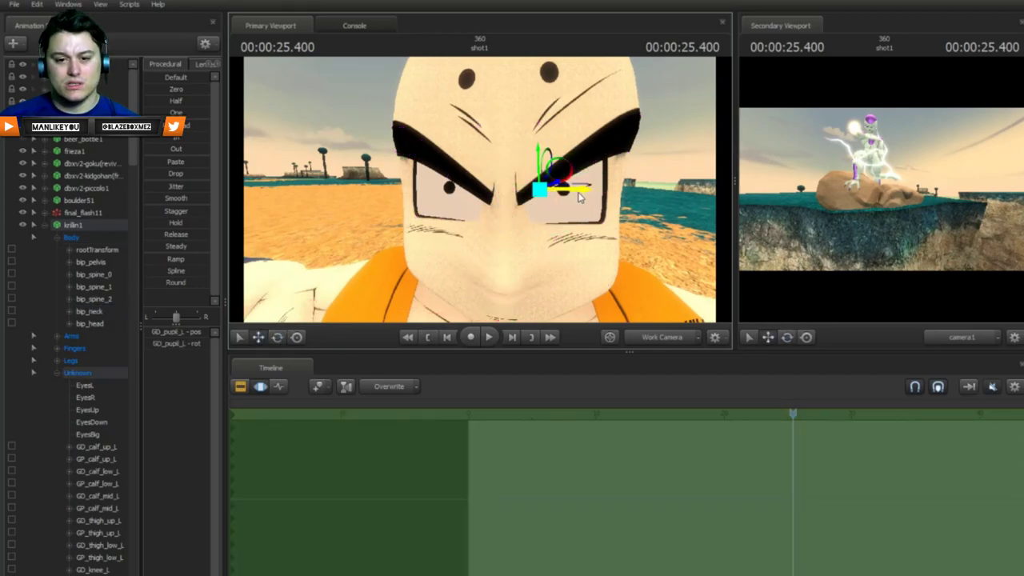
pyautogui.moveTo(575, 197); pyautogui.dragTo(571, 197)
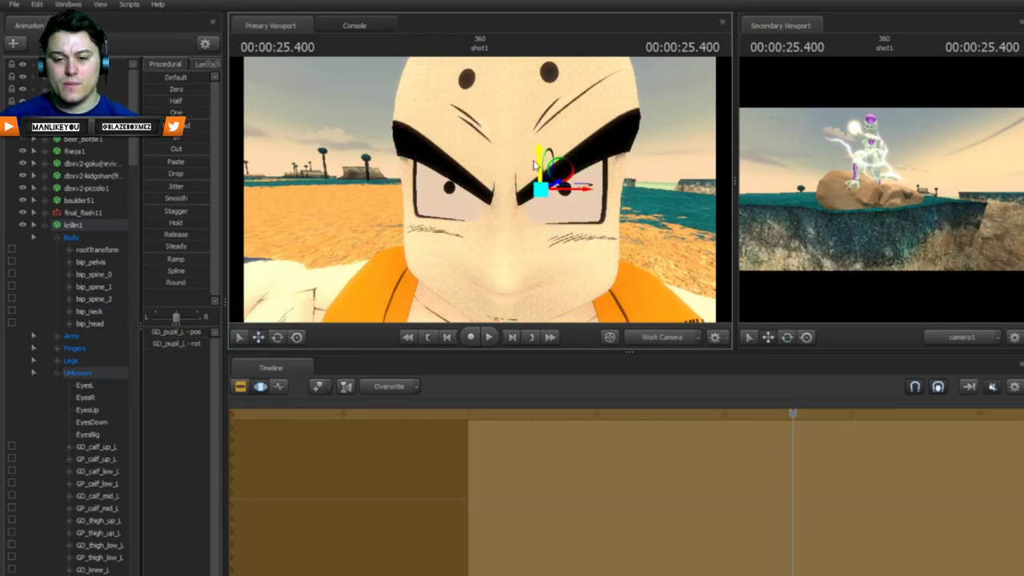
pyautogui.press('ctrl')
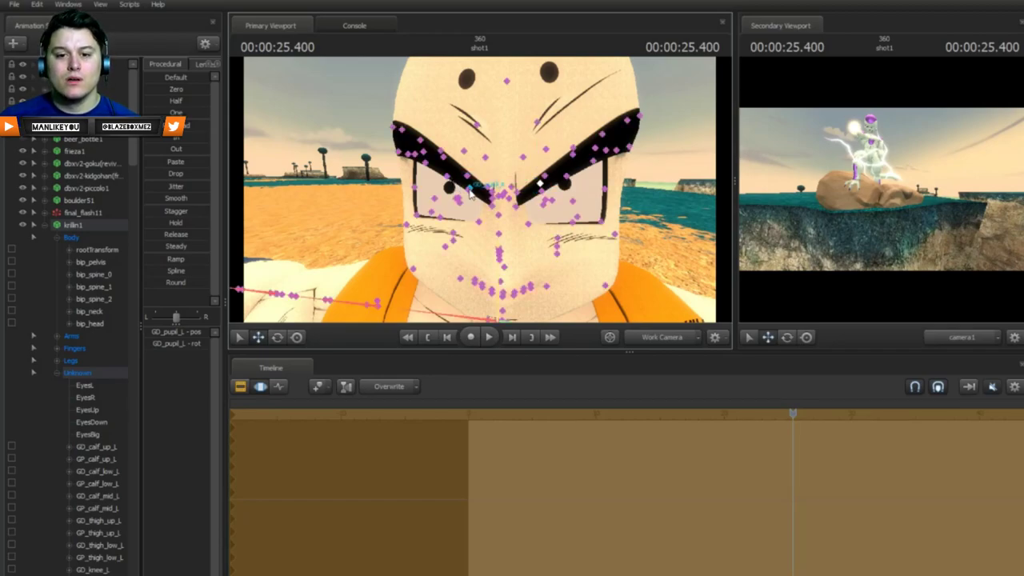
pyautogui.click(469, 190)
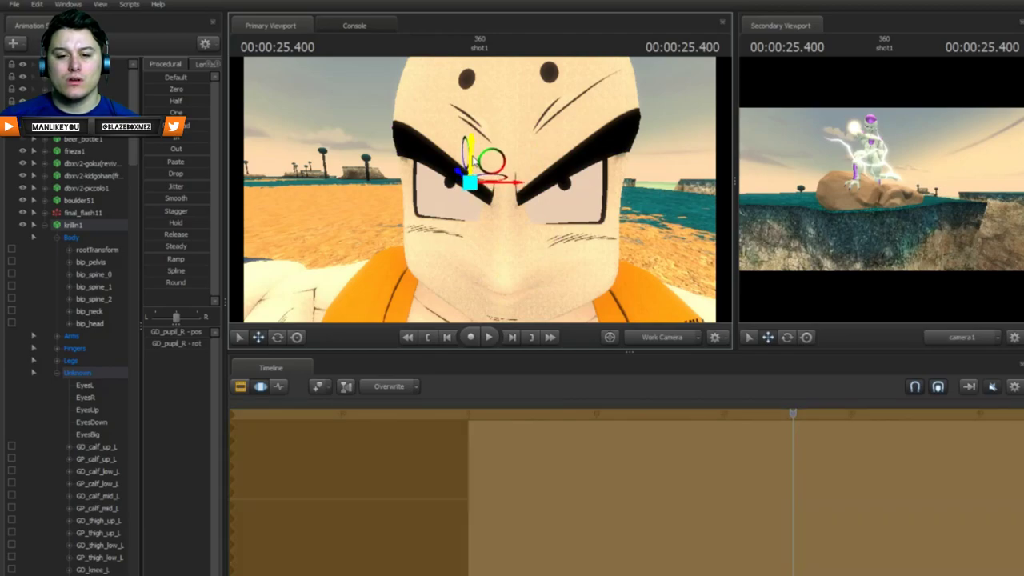
# Step: Pull the upper and lower lip corner bones on both sides of Krillin's mouth down into a frown, and deselect them
pyautogui.press('s')
pyautogui.moveTo(416, 186); pyautogui.dragTo(559, 265)
pyautogui.press('w')
pyautogui.press('ctrl')
pyautogui.press('s')
pyautogui.press('x')
pyautogui.press('w')
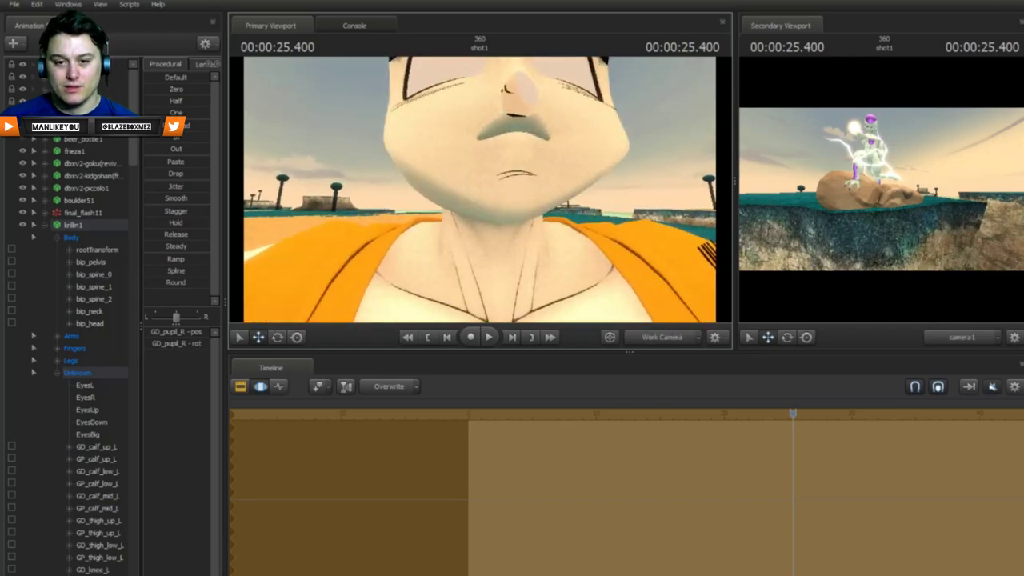
pyautogui.press('z')
pyautogui.press('s')
pyautogui.press('d')
pyautogui.click(494, 194)
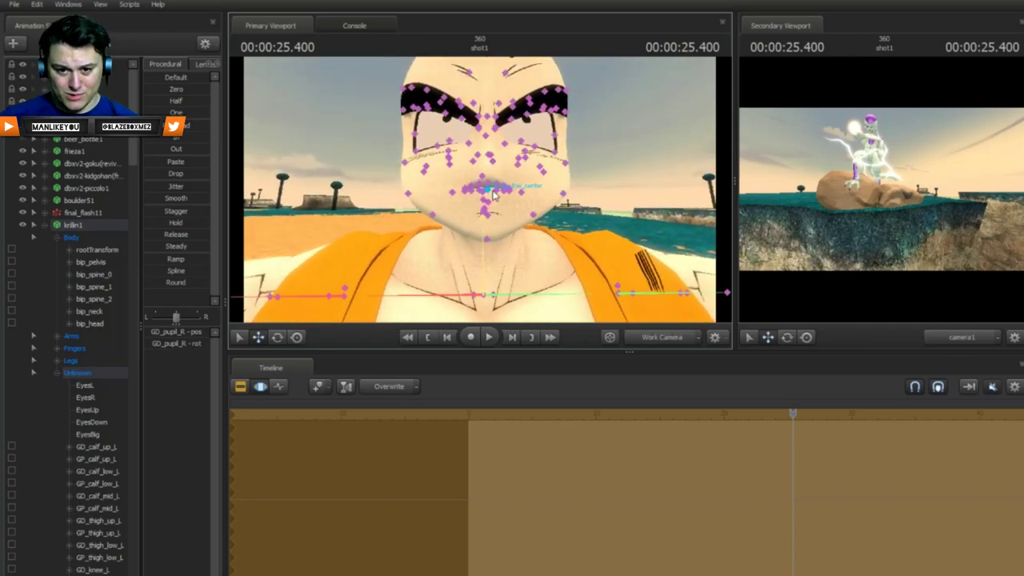
pyautogui.click(510, 195)
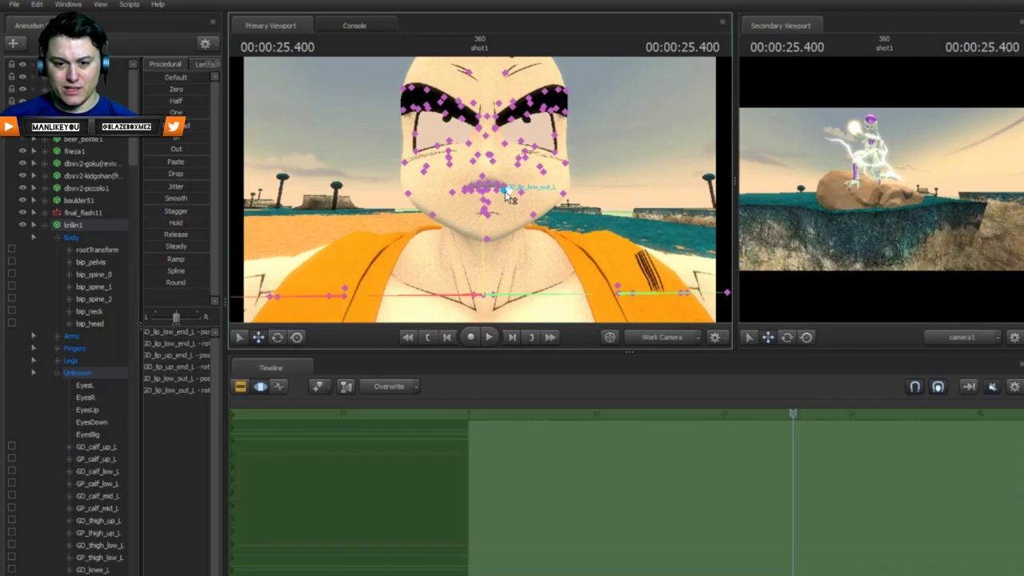
pyautogui.click(485, 180)
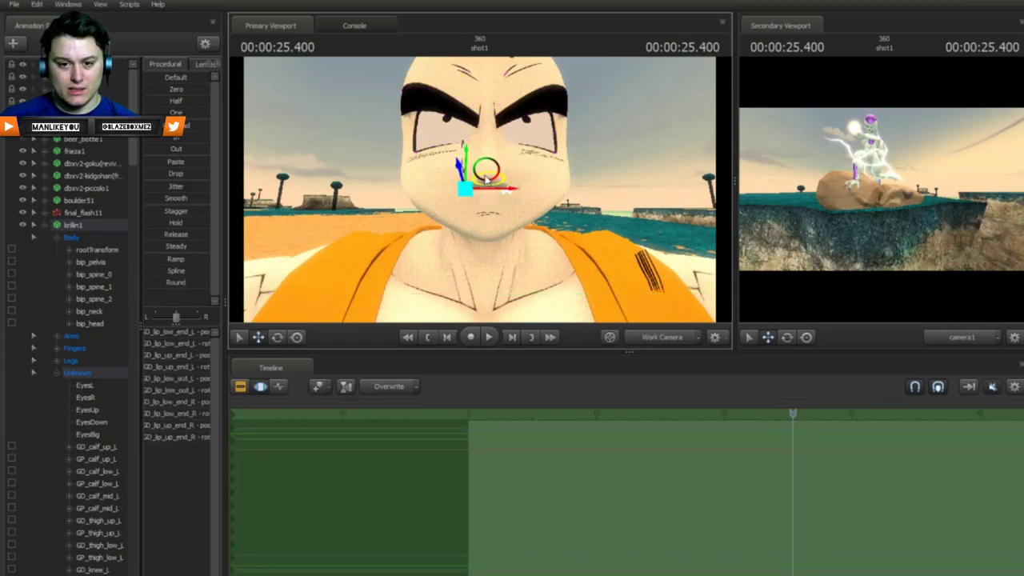
pyautogui.moveTo(471, 159)
pyautogui.mouseDown()
pyautogui.moveTo(467, 232)
pyautogui.moveTo(463, 176)
pyautogui.mouseUp()
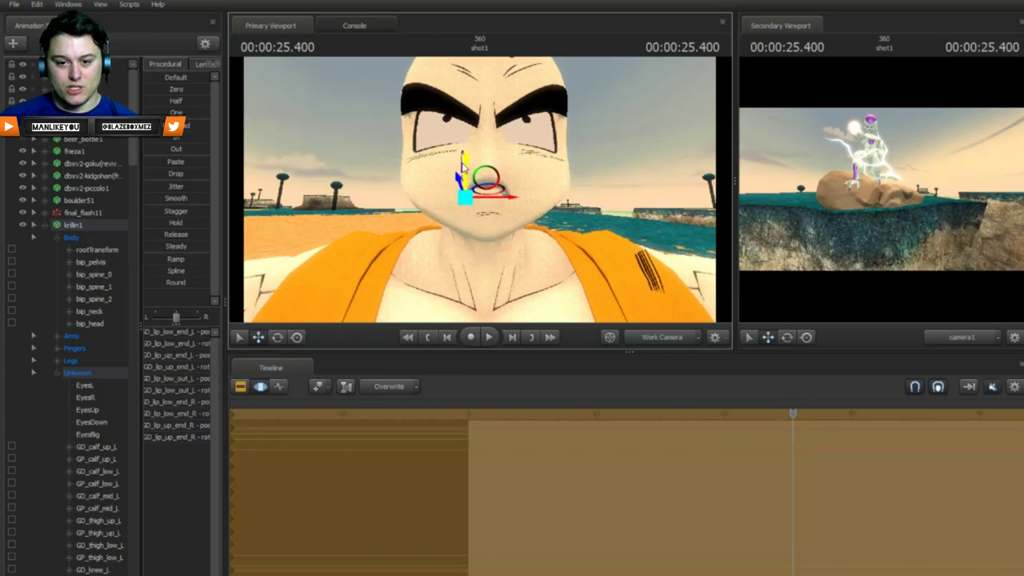
pyautogui.click(46, 226)
pyautogui.click(62, 273)
# Step: Rotate Krillin's bip_head bone to tilt his face slightly upward, and deselect it
pyautogui.press('s')
pyautogui.moveTo(429, 218); pyautogui.dragTo(326, 235)
pyautogui.press('w')
pyautogui.press('a')
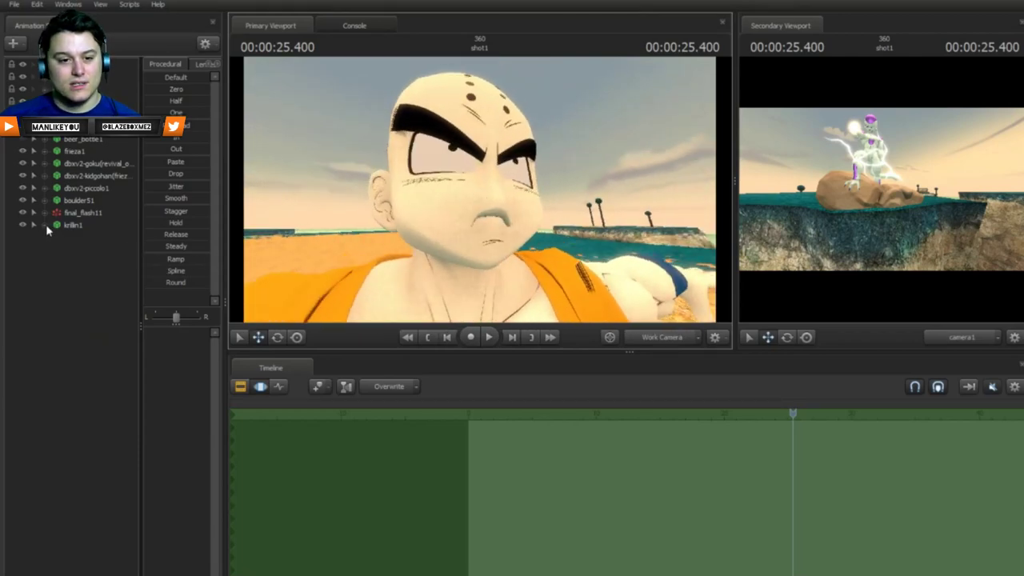
pyautogui.click(46, 224)
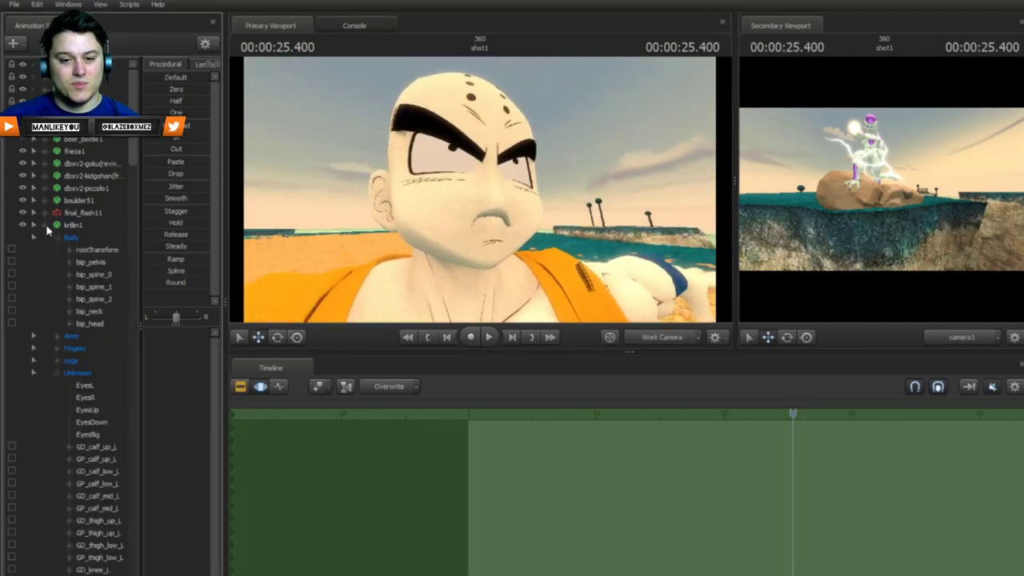
pyautogui.click(92, 324)
pyautogui.click(279, 338)
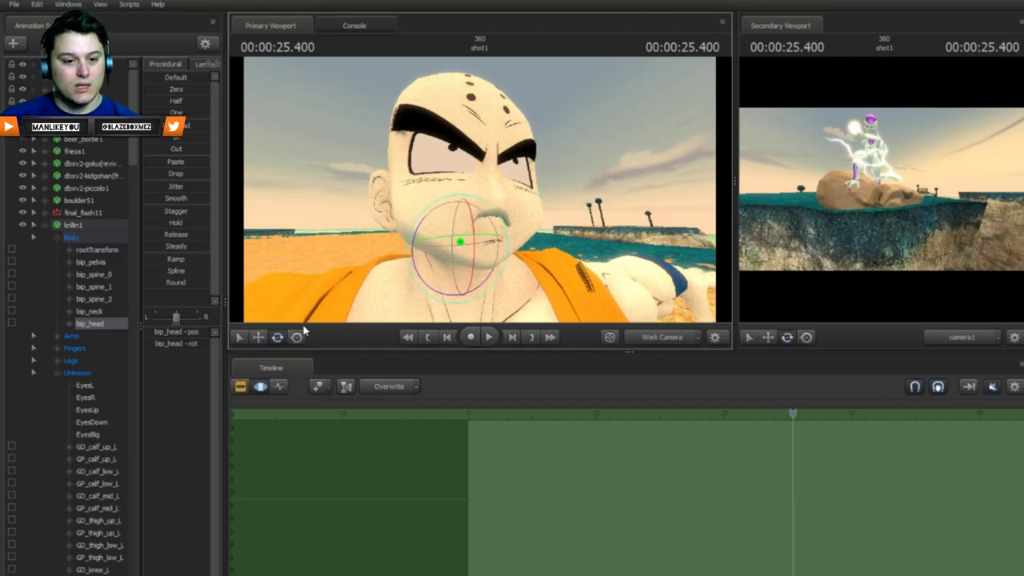
pyautogui.moveTo(478, 261); pyautogui.dragTo(477, 247)
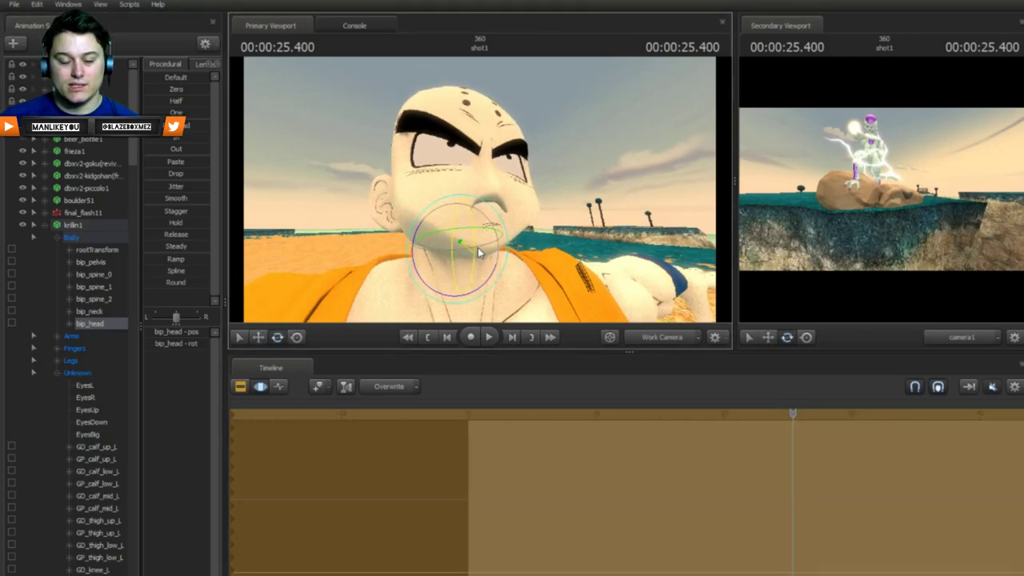
pyautogui.click(45, 232)
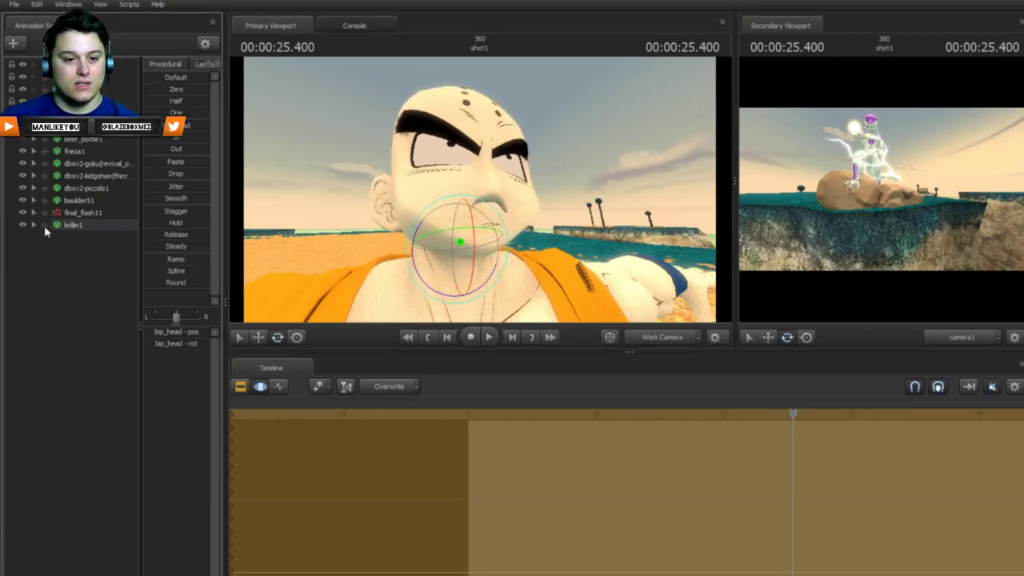
pyautogui.click(63, 315)
# Step: Lower Krillin's outstretched right upper arm toward his side and bend the right forearm forward
pyautogui.moveTo(481, 224); pyautogui.dragTo(480, 241)
pyautogui.press('s')
pyautogui.press('w')
pyautogui.press('a')
pyautogui.press('s')
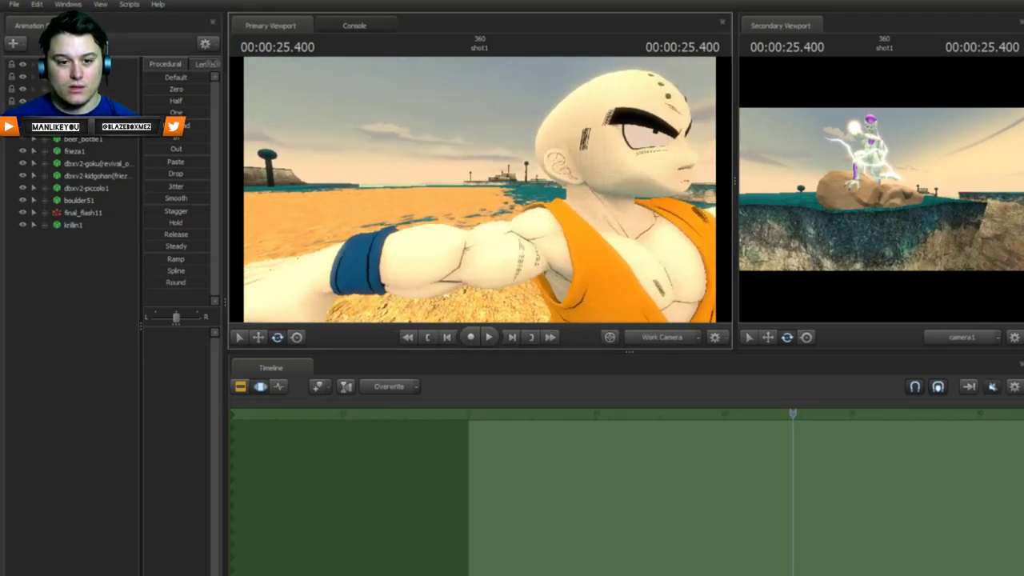
pyautogui.press('d')
pyautogui.moveTo(480, 190); pyautogui.dragTo(480, 190)
pyautogui.press('s')
pyautogui.press('w')
pyautogui.press('s')
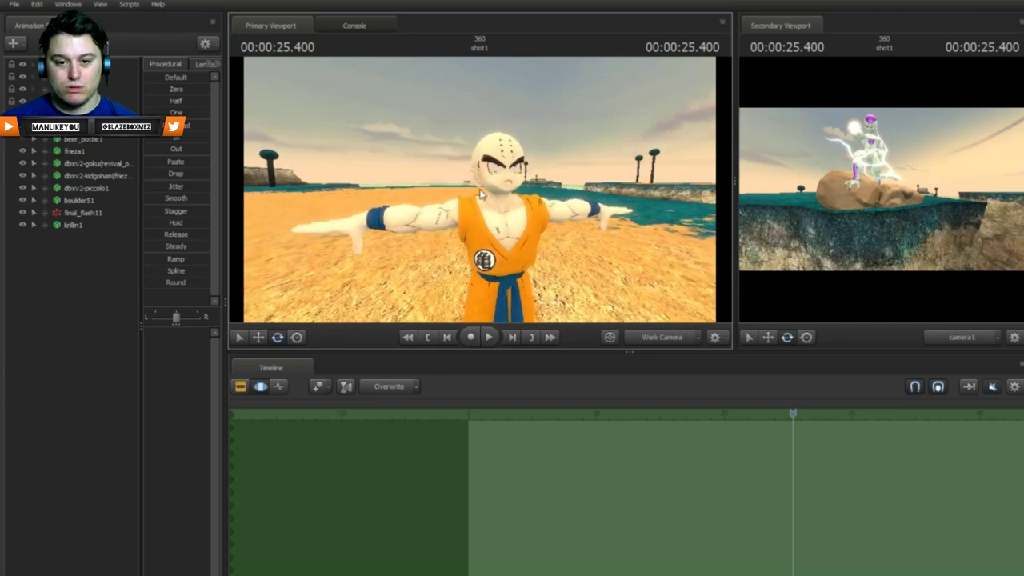
pyautogui.click(460, 208)
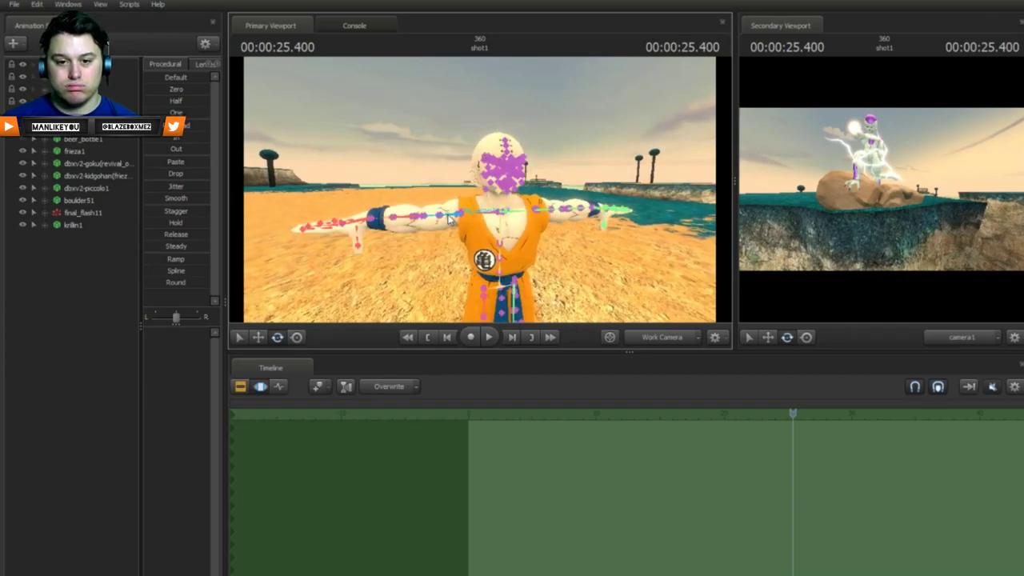
pyautogui.click(450, 217)
pyautogui.moveTo(433, 197); pyautogui.dragTo(416, 221)
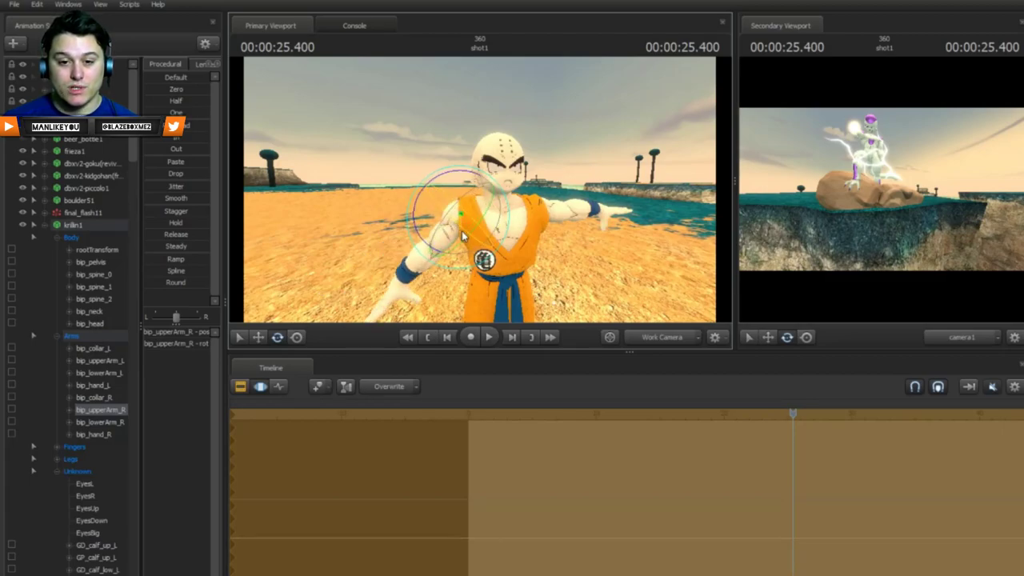
pyautogui.moveTo(473, 240); pyautogui.dragTo(426, 264)
pyautogui.keyDown('alt'); pyautogui.moveTo(582, 255); pyautogui.dragTo(669, 256); pyautogui.keyUp('alt')
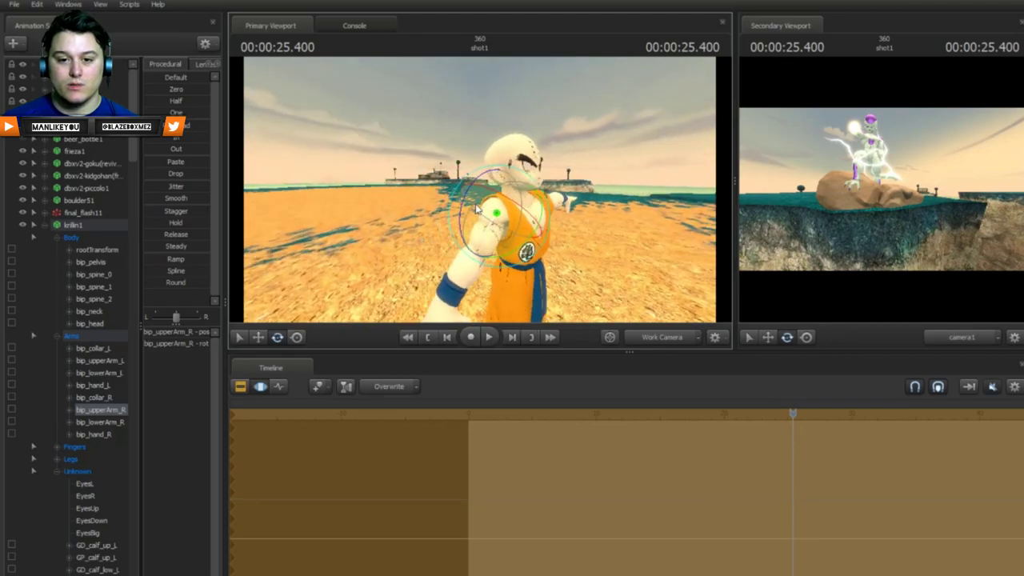
pyautogui.moveTo(504, 262)
pyautogui.mouseDown()
pyautogui.moveTo(560, 255)
pyautogui.moveTo(497, 248)
pyautogui.mouseUp()
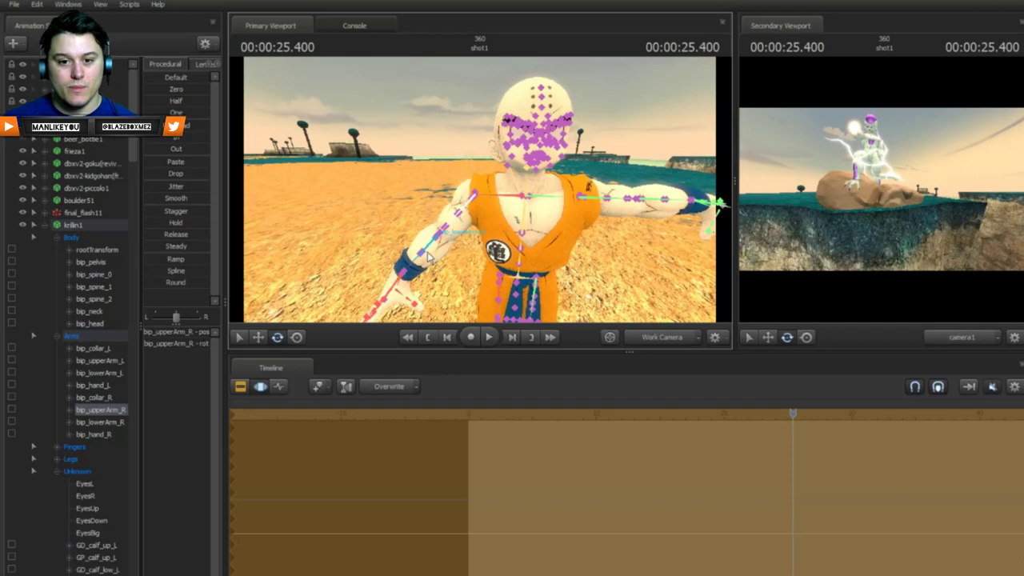
pyautogui.keyDown('ctrl'); pyautogui.click(439, 236); pyautogui.keyUp('ctrl')
pyautogui.moveTo(427, 264); pyautogui.dragTo(492, 233)
# Step: Curl the finger joints of Krillin's right hand and fold in the thumb to form a fist
pyautogui.keyDown('ctrl'); pyautogui.click(506, 259); pyautogui.keyUp('ctrl')
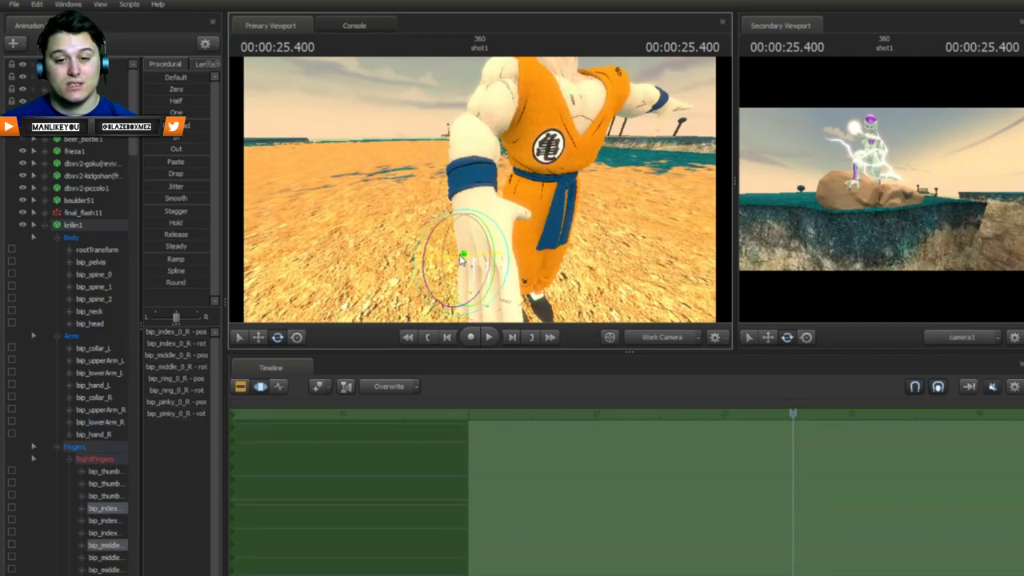
pyautogui.moveTo(431, 255); pyautogui.dragTo(470, 307)
pyautogui.moveTo(547, 253); pyautogui.dragTo(467, 265)
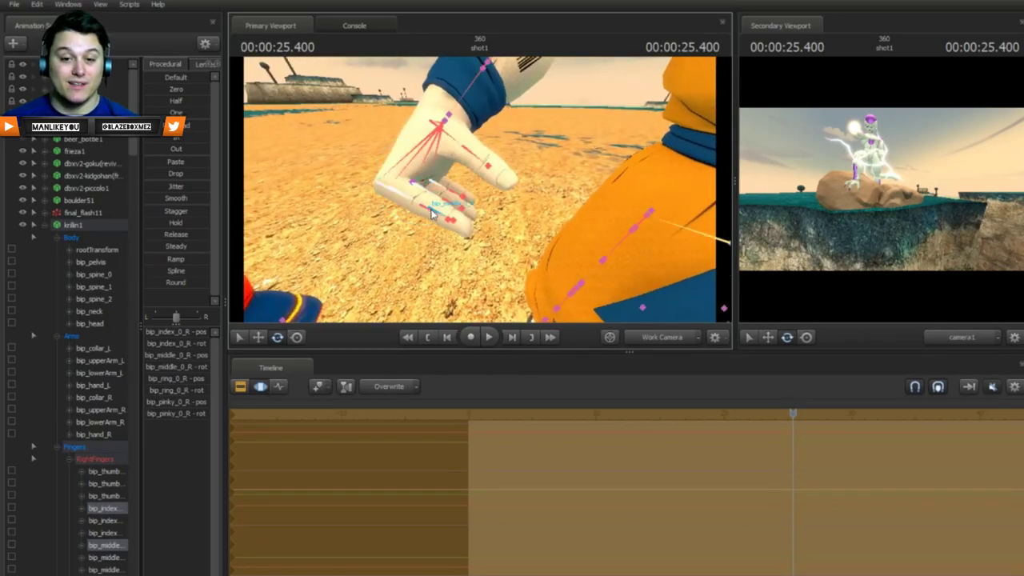
pyautogui.click(434, 212)
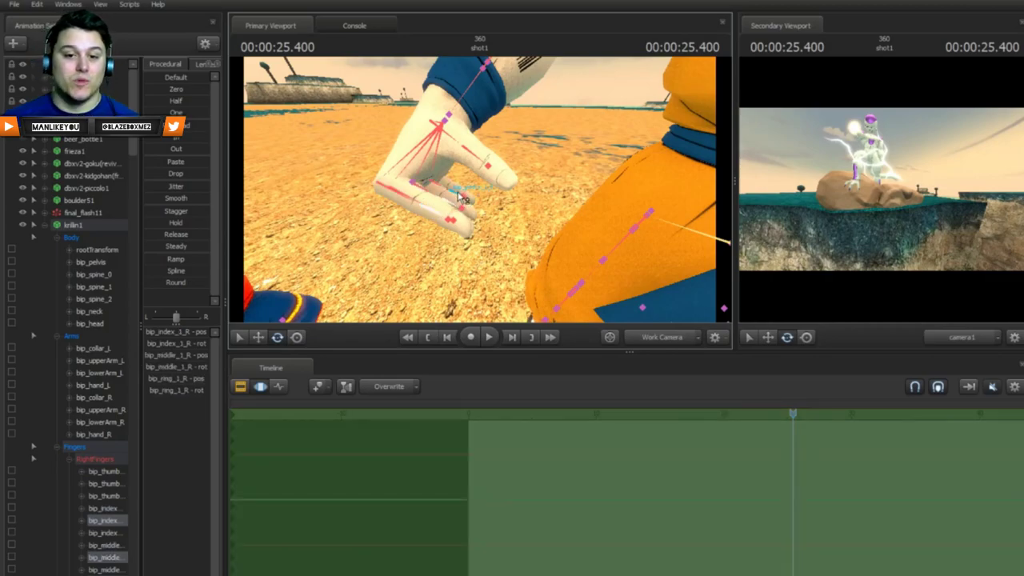
pyautogui.moveTo(492, 200); pyautogui.dragTo(528, 164)
pyautogui.keyDown('ctrl'); pyautogui.click(517, 181); pyautogui.keyUp('ctrl')
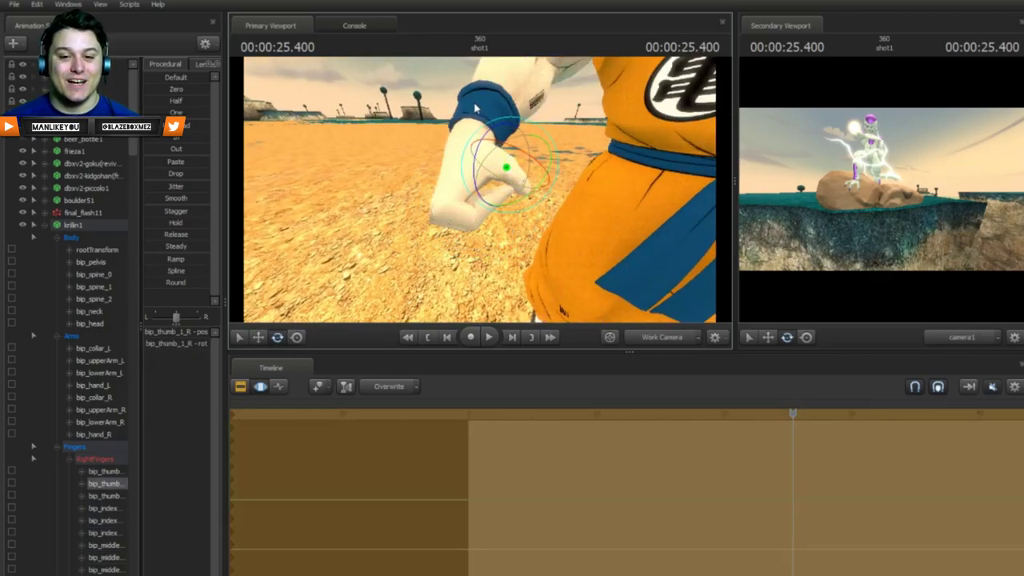
# Step: Rotate Krillin's bip_hip_R bone to swing his right leg forward and outward into a wide stance
pyautogui.press('s')
pyautogui.moveTo(474, 108); pyautogui.dragTo(326, 396)
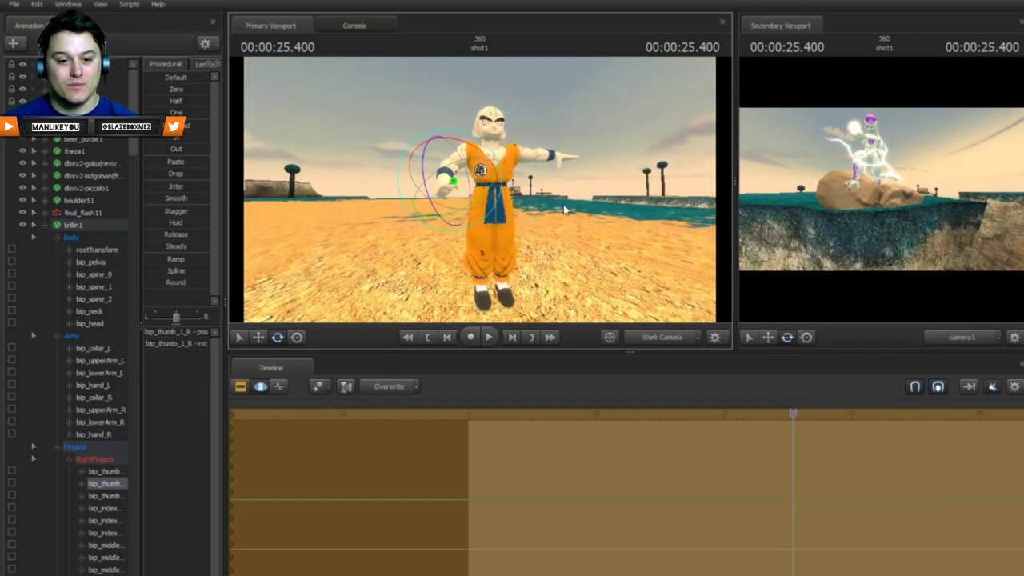
pyautogui.press('w')
pyautogui.moveTo(564, 210); pyautogui.dragTo(488, 277)
pyautogui.press('s')
pyautogui.press('s')
pyautogui.press('w')
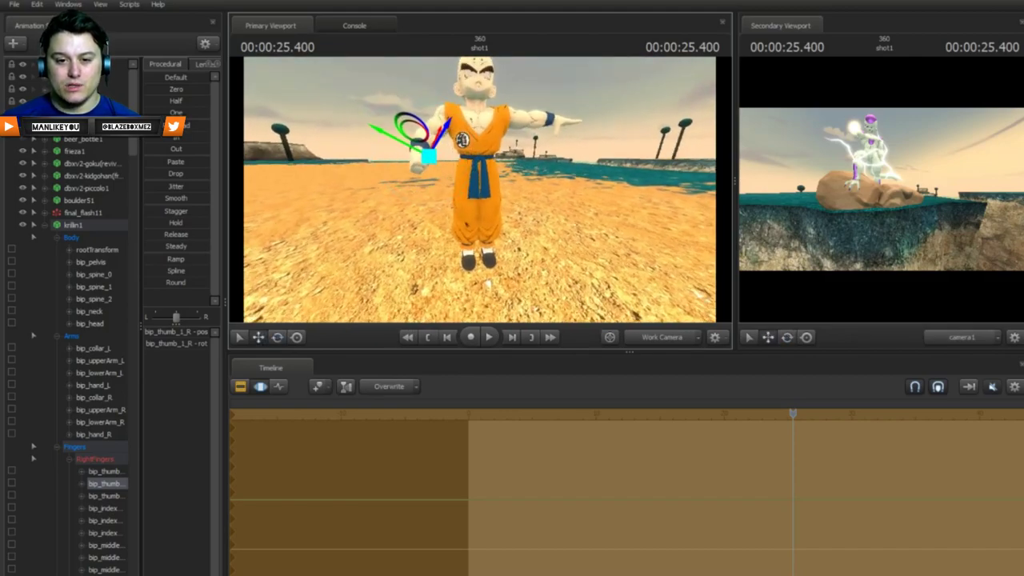
pyautogui.press('ctrl')
pyautogui.click(482, 188)
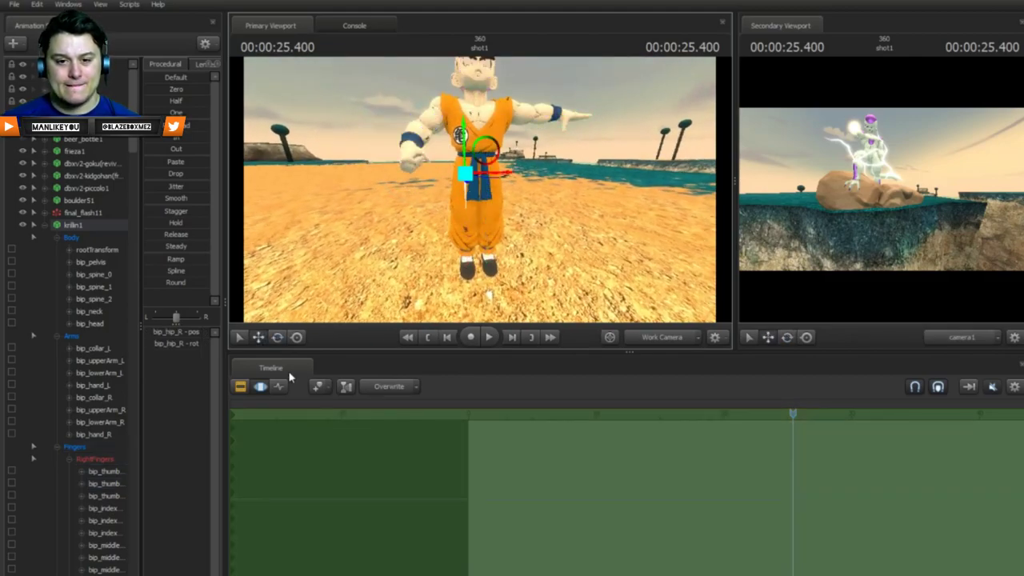
pyautogui.press('w')
pyautogui.moveTo(465, 264); pyautogui.dragTo(480, 186)
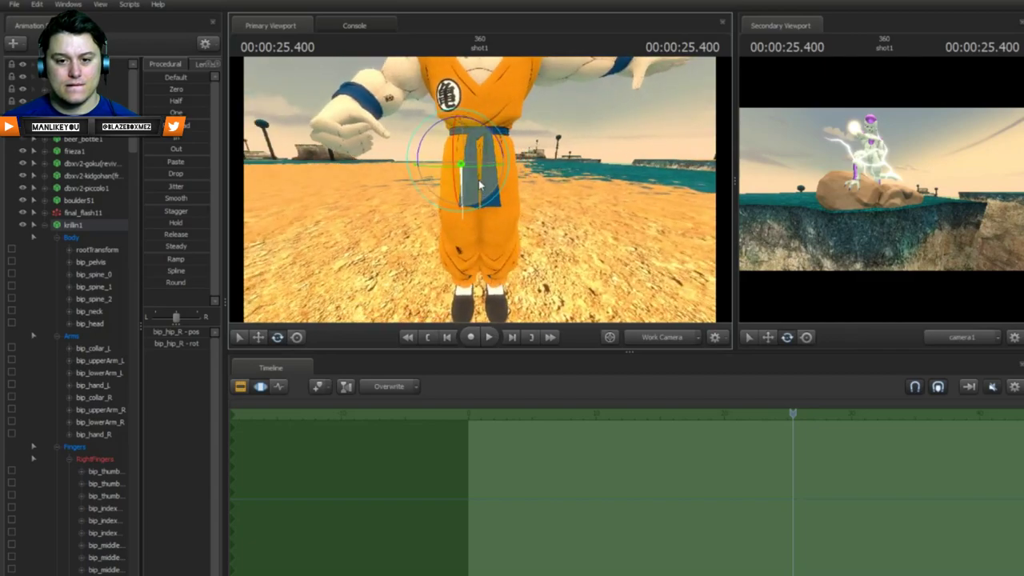
pyautogui.moveTo(482, 120); pyautogui.dragTo(467, 134)
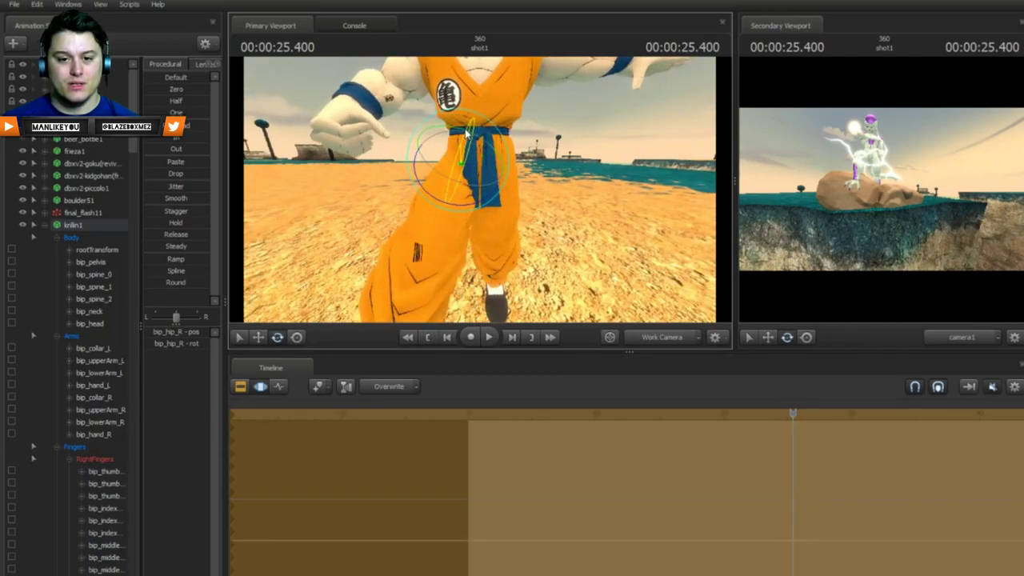
pyautogui.moveTo(491, 170); pyautogui.dragTo(466, 169)
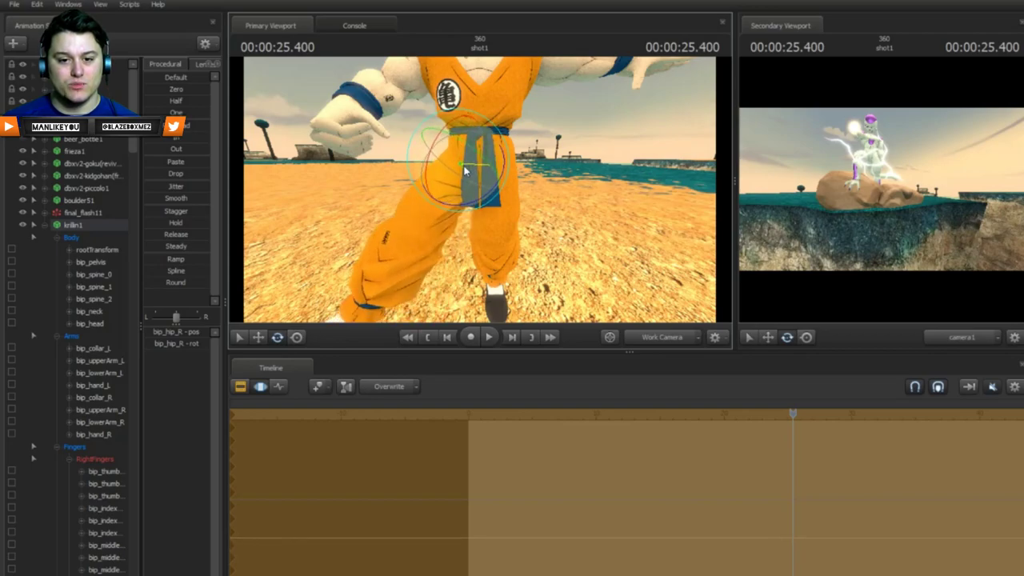
# Step: Bend Krillin's right knee and rotate his right foot so the sole sits level with the ground
pyautogui.keyDown('ctrl'); pyautogui.click(415, 244); pyautogui.keyUp('ctrl')
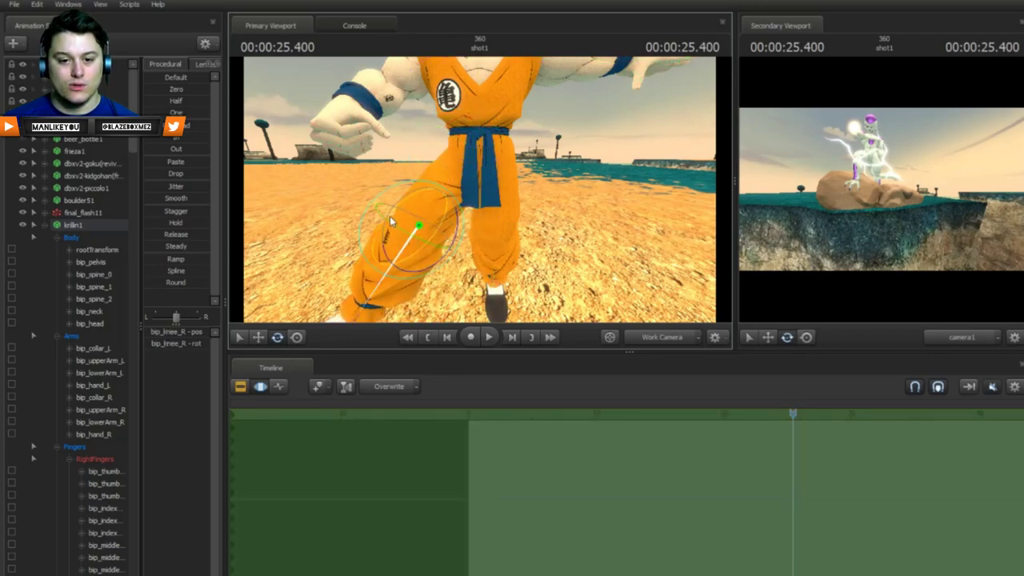
pyautogui.moveTo(392, 222); pyautogui.dragTo(393, 244)
pyautogui.moveTo(533, 240); pyautogui.dragTo(516, 220)
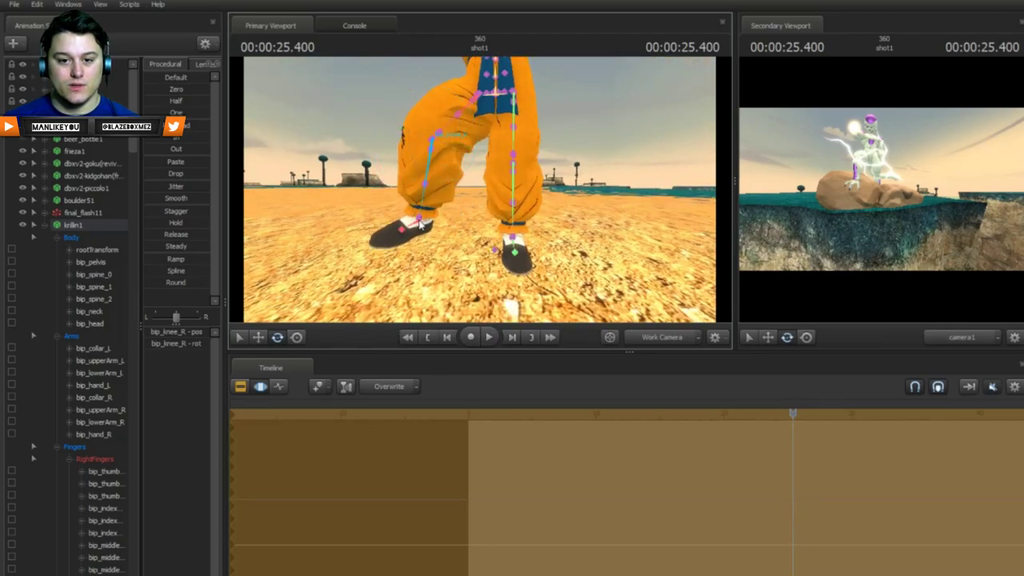
pyautogui.click(416, 228)
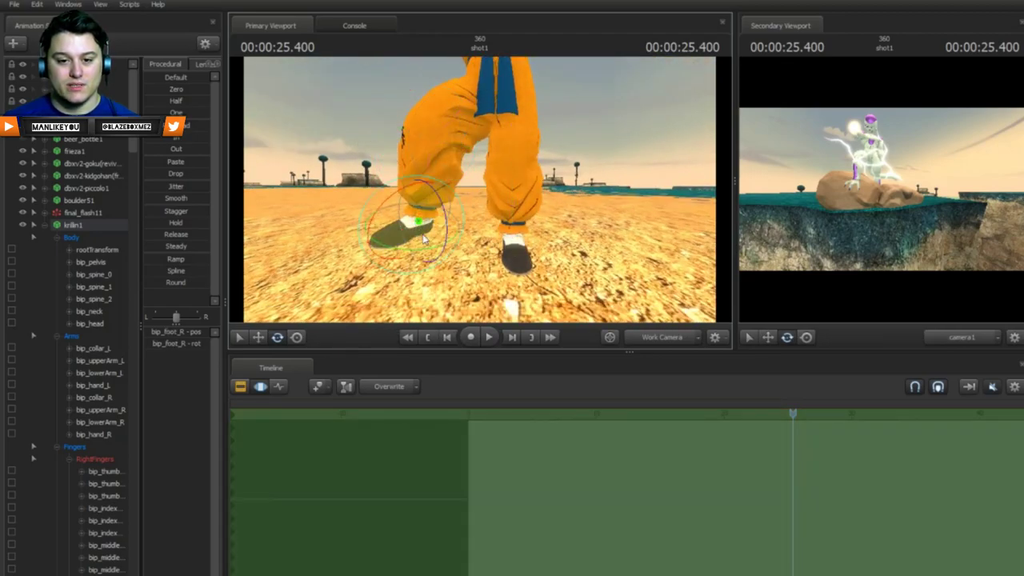
pyautogui.moveTo(426, 253); pyautogui.dragTo(452, 229)
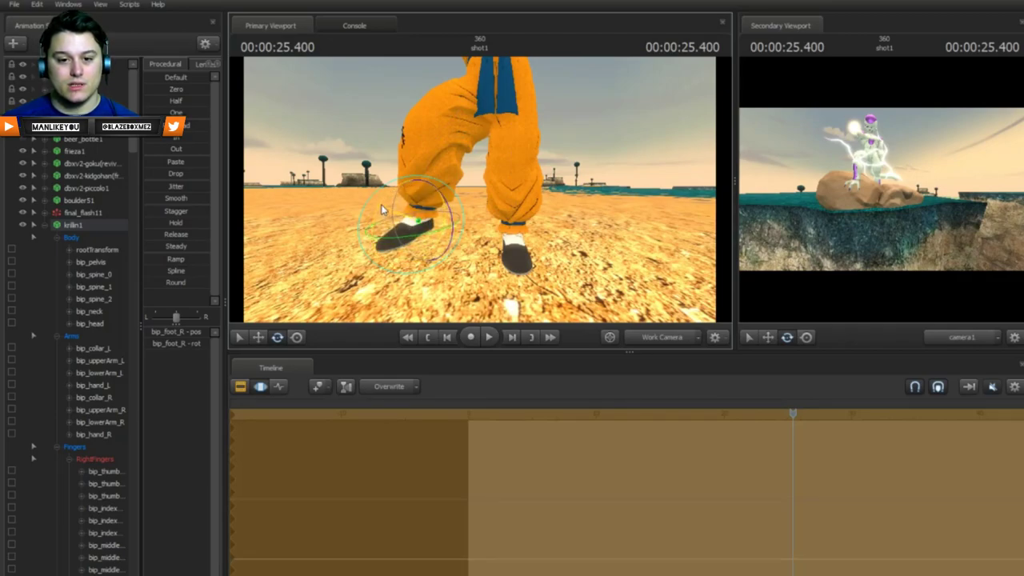
pyautogui.moveTo(386, 215); pyautogui.dragTo(389, 205)
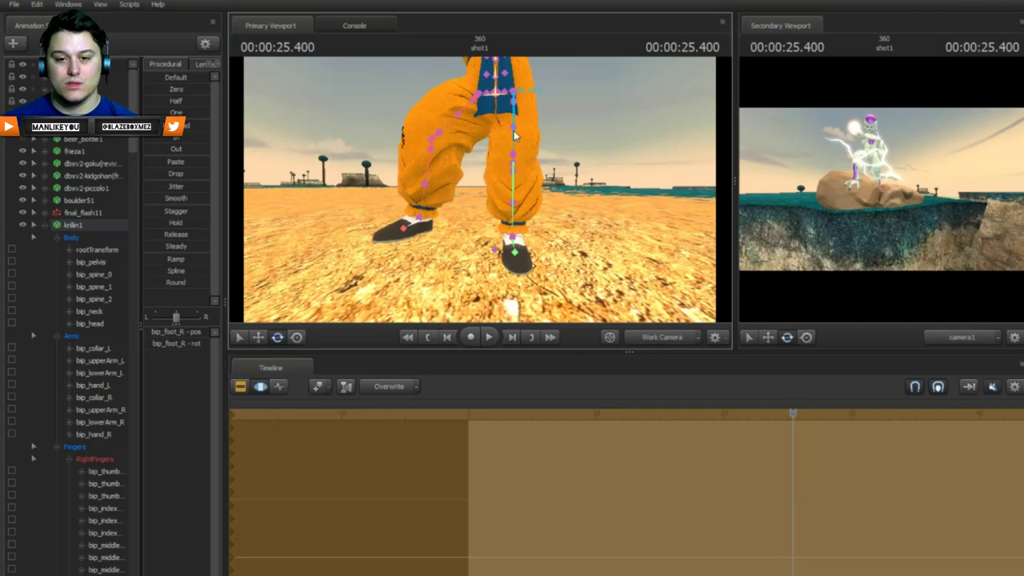
# Step: Swing Krillin's left leg outward at the hip and rotate the left knee to widen his stance
pyautogui.click(514, 136)
pyautogui.moveTo(521, 112); pyautogui.dragTo(553, 84)
pyautogui.keyDown('ctrl'); pyautogui.click(553, 166); pyautogui.keyUp('ctrl')
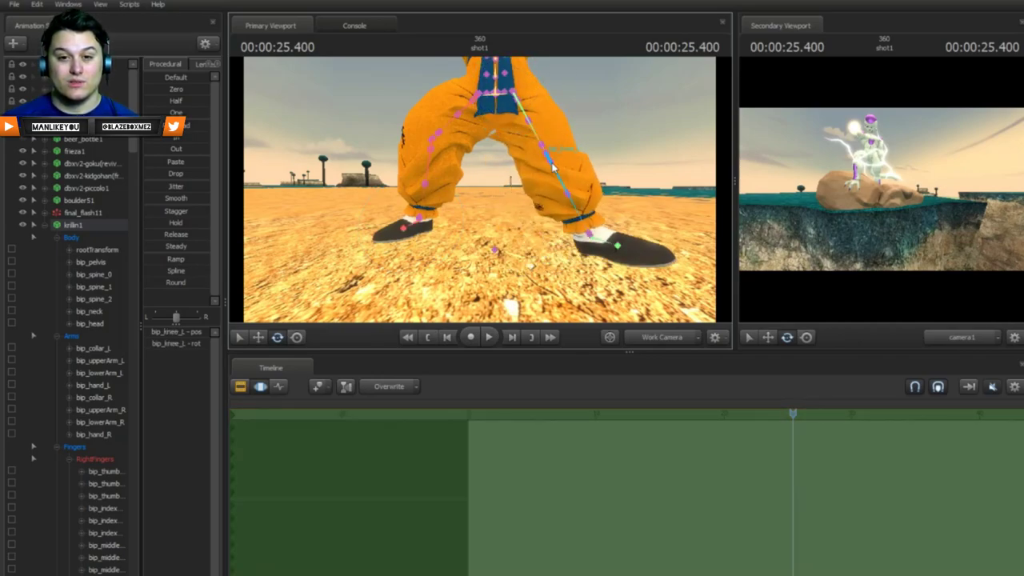
pyautogui.moveTo(552, 166); pyautogui.dragTo(577, 179)
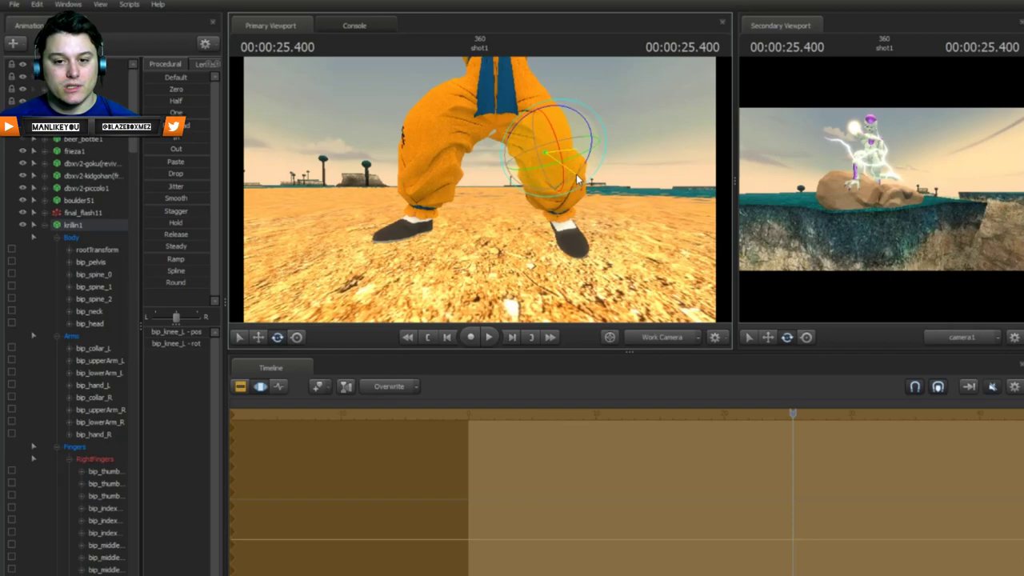
# Step: Rotate Krillin's bip_foot_L bone to level his left foot with the ground
pyautogui.press('ctrl')
pyautogui.click(564, 228)
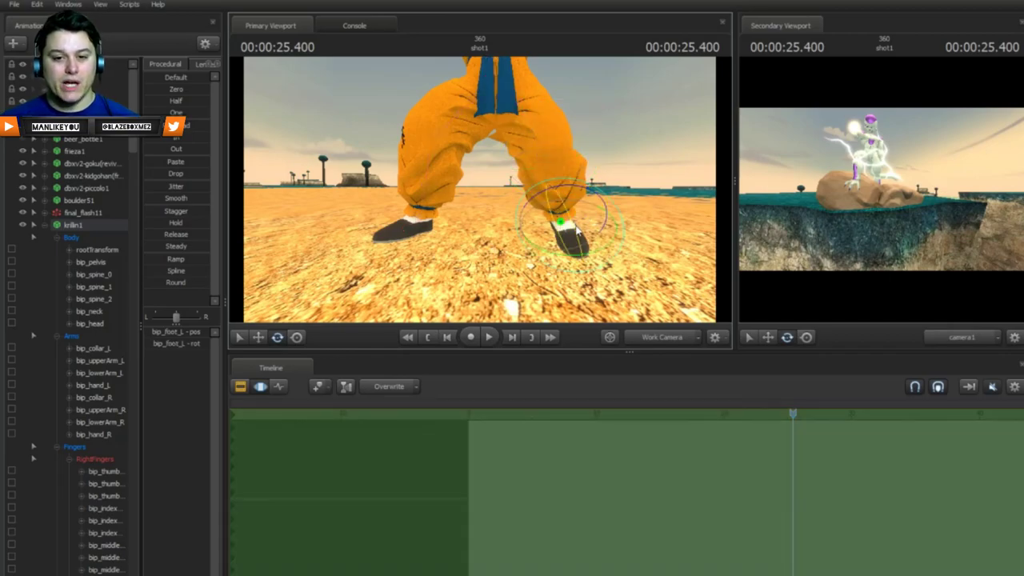
pyautogui.moveTo(577, 231); pyautogui.dragTo(573, 194)
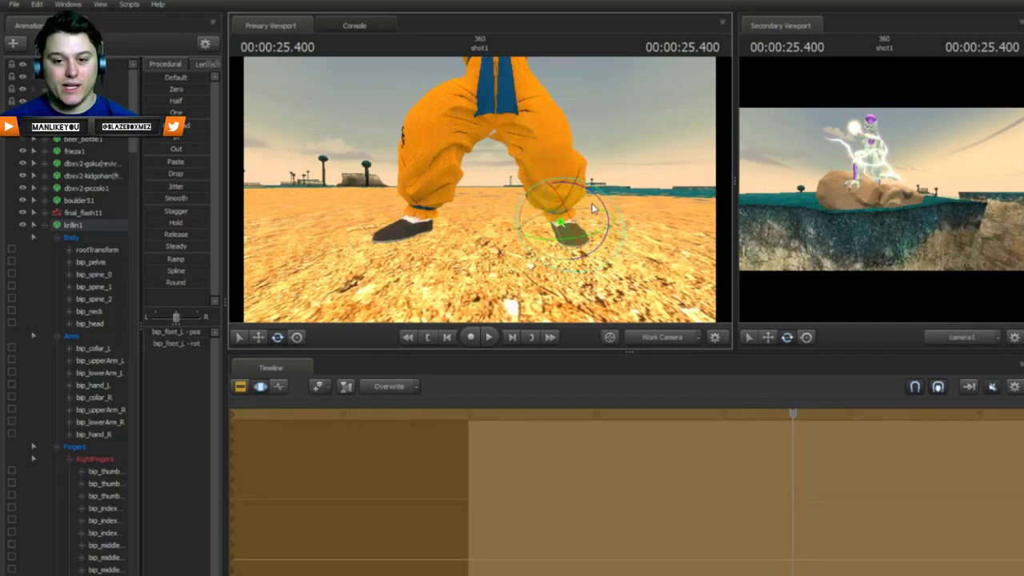
# Step: Rotate Krillin's bip_upperArm_L bone to lower his outstretched left arm toward his side
pyautogui.press('s')
pyautogui.moveTo(480, 181); pyautogui.dragTo(481, 152)
pyautogui.press('w')
pyautogui.hotkey('ctrl', 's')
pyautogui.press('w')
pyautogui.press('w')
pyautogui.press('s')
pyautogui.moveTo(520, 192); pyautogui.dragTo(480, 181, button='right')
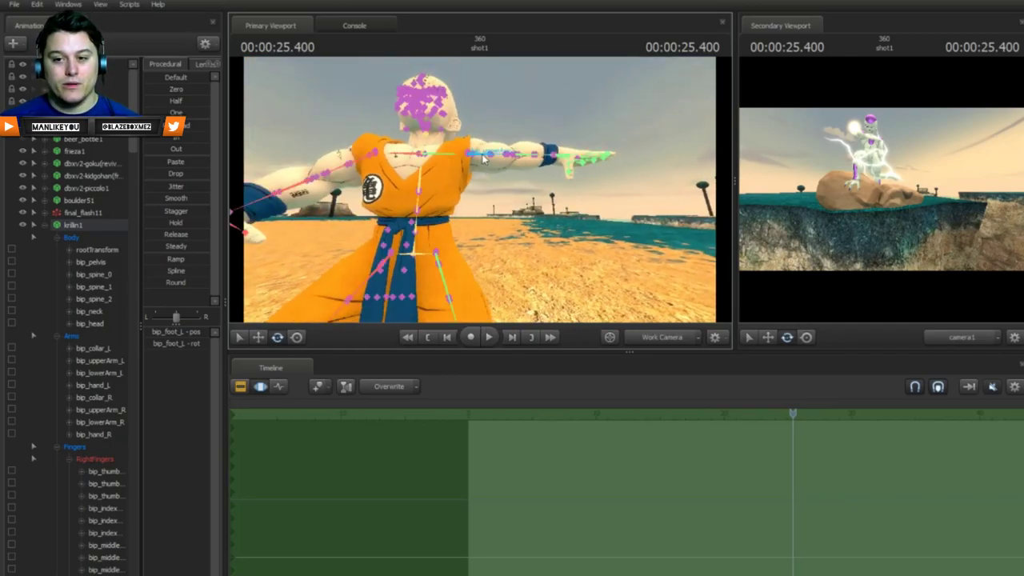
pyautogui.click(483, 160)
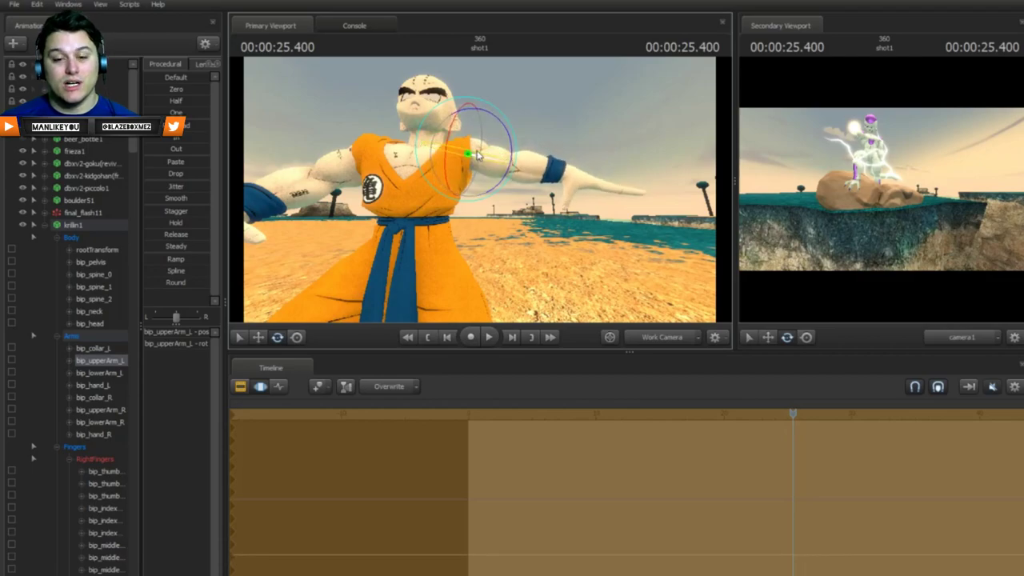
pyautogui.moveTo(501, 130); pyautogui.dragTo(508, 149)
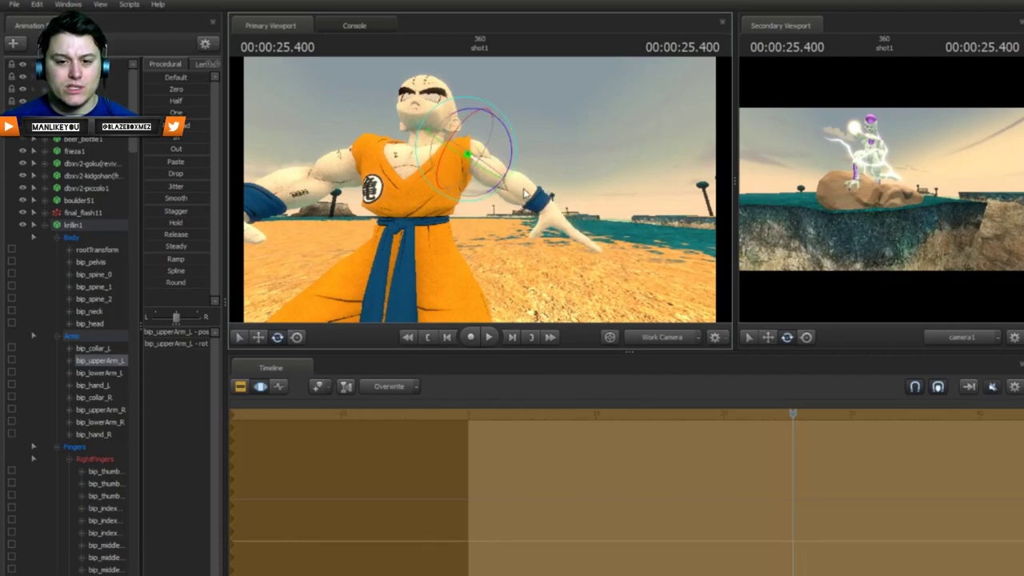
# Step: Rotate Krillin's left forearm and left hand so the arm points downward beside his hip
pyautogui.click(538, 197)
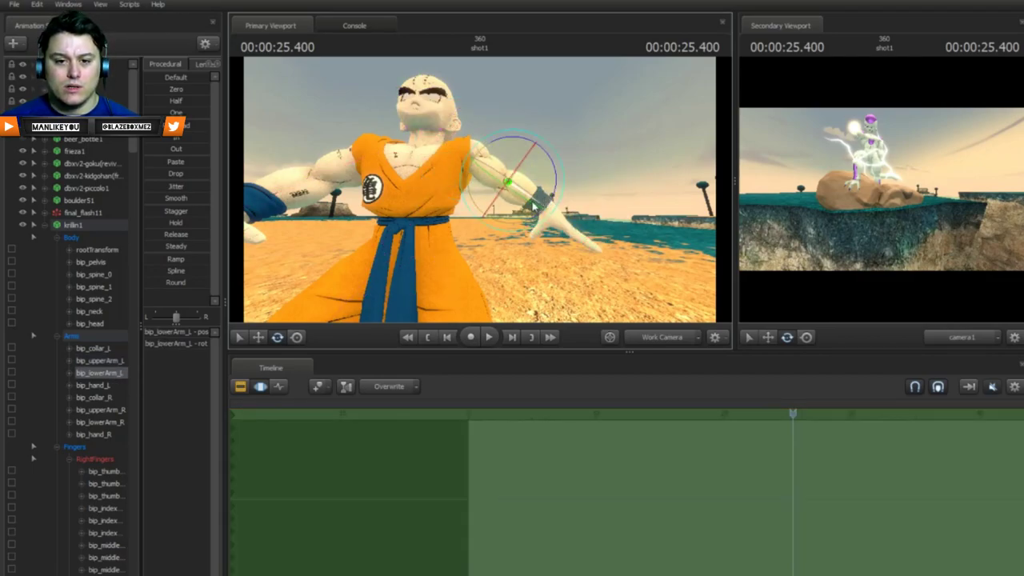
pyautogui.moveTo(535, 206); pyautogui.dragTo(482, 186)
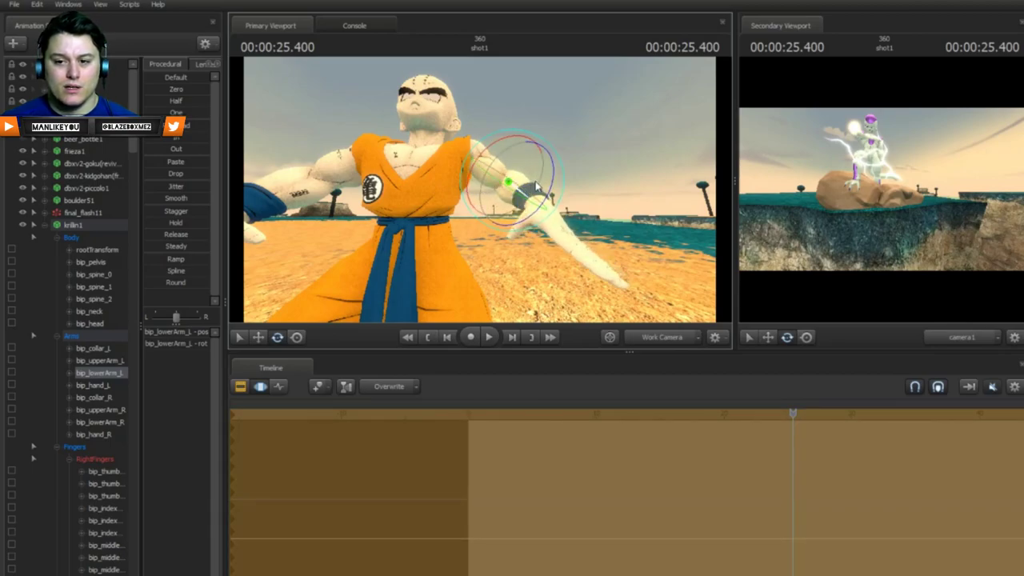
pyautogui.click(560, 200)
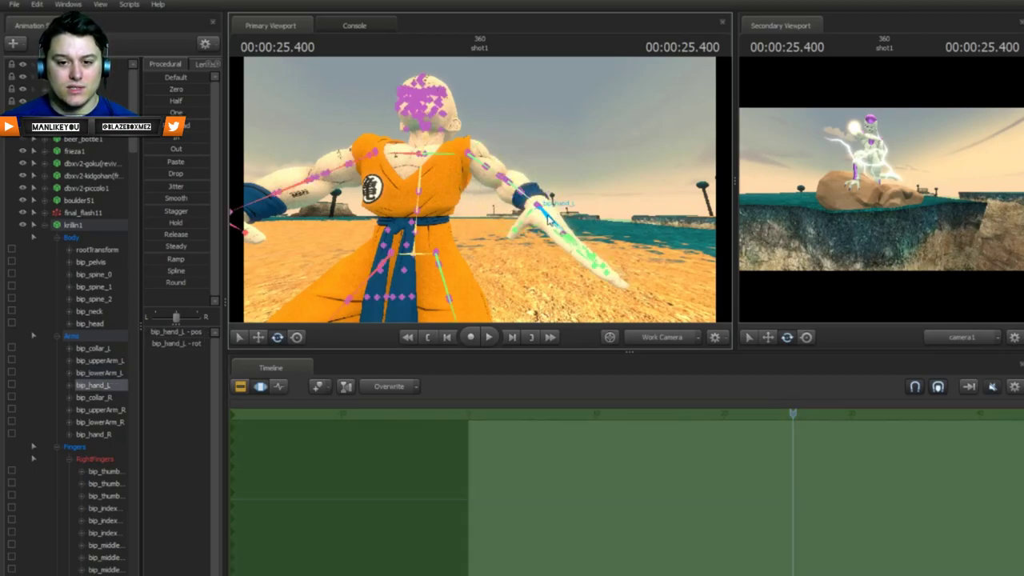
pyautogui.moveTo(588, 203); pyautogui.dragTo(625, 233)
# Step: Curl the base and second joints of Krillin's left index, middle, ring and pinky fingers to form a fist
pyautogui.press('w')
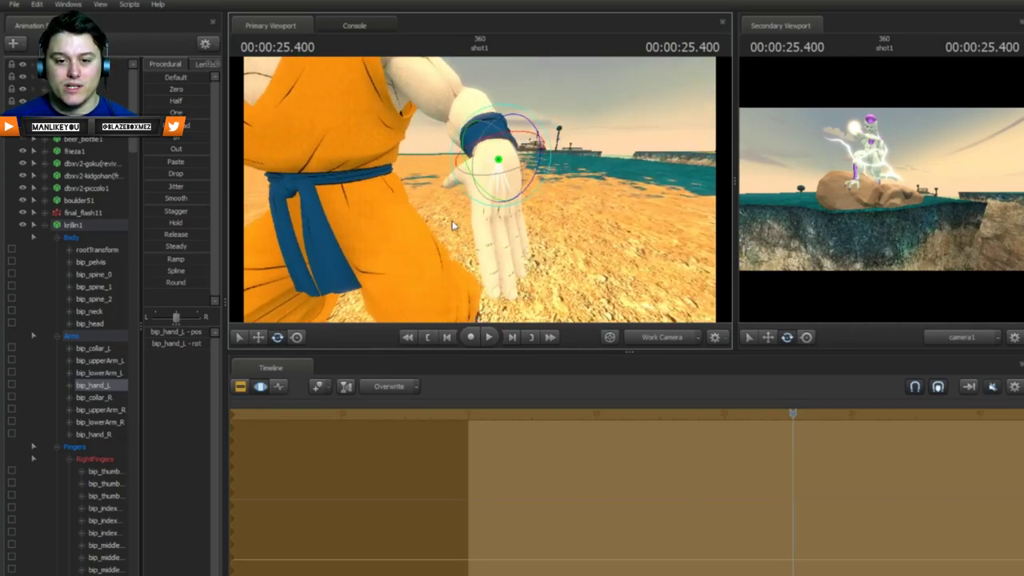
pyautogui.press('ctrl')
pyautogui.click(475, 231)
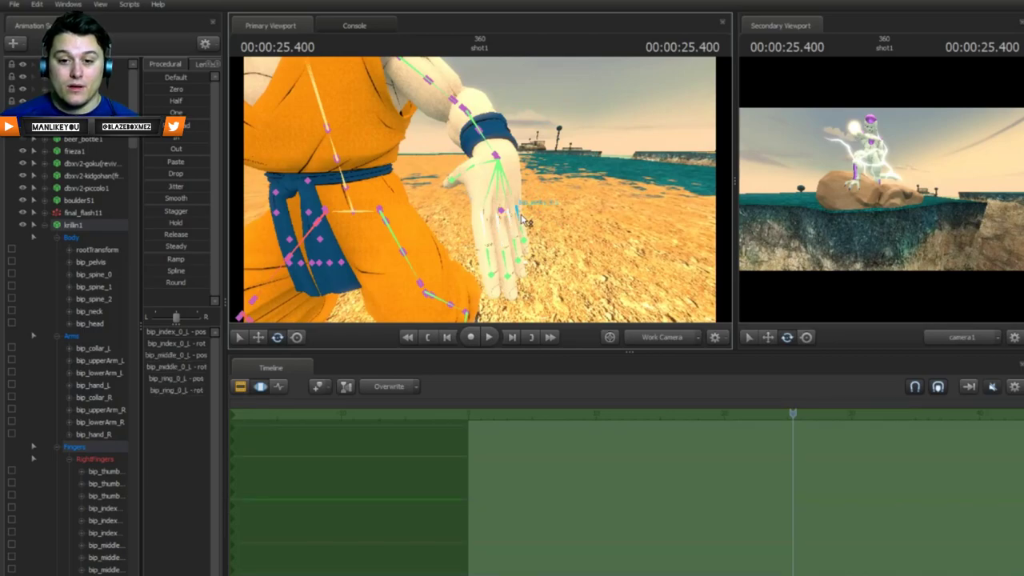
pyautogui.click(525, 218)
pyautogui.moveTo(561, 196)
pyautogui.mouseDown()
pyautogui.moveTo(456, 235)
pyautogui.moveTo(568, 233)
pyautogui.moveTo(549, 192)
pyautogui.mouseUp()
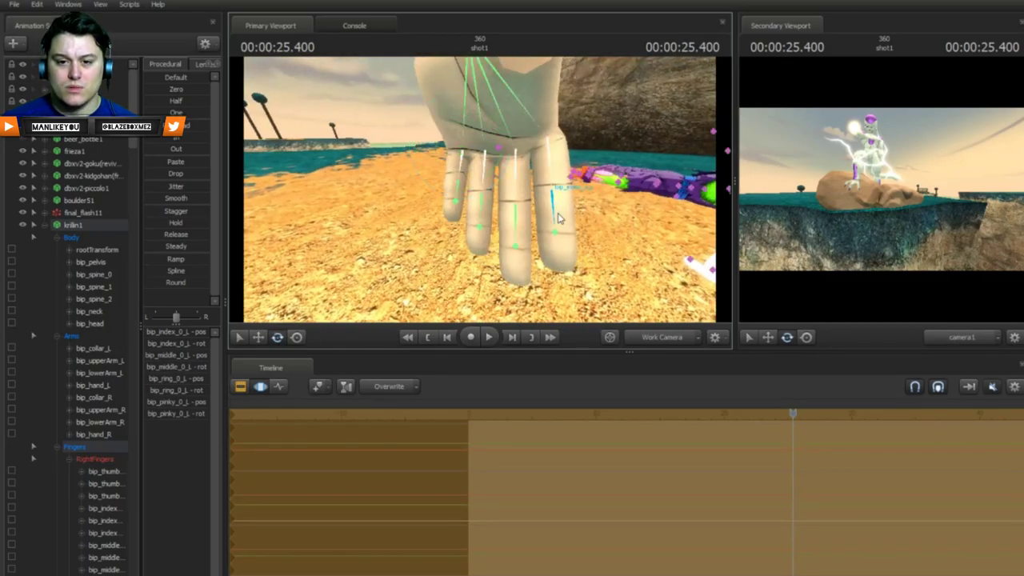
pyautogui.keyDown('ctrl'); pyautogui.click(553, 206); pyautogui.keyUp('ctrl')
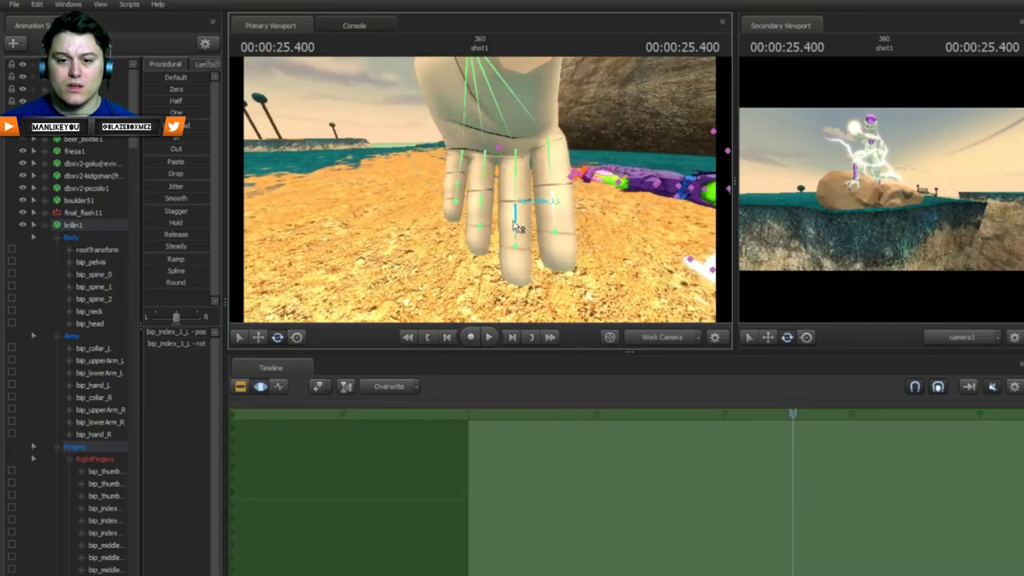
pyautogui.click(460, 193)
pyautogui.moveTo(426, 196); pyautogui.dragTo(361, 192)
pyautogui.moveTo(416, 148); pyautogui.dragTo(480, 193)
pyautogui.moveTo(446, 126); pyautogui.dragTo(446, 153)
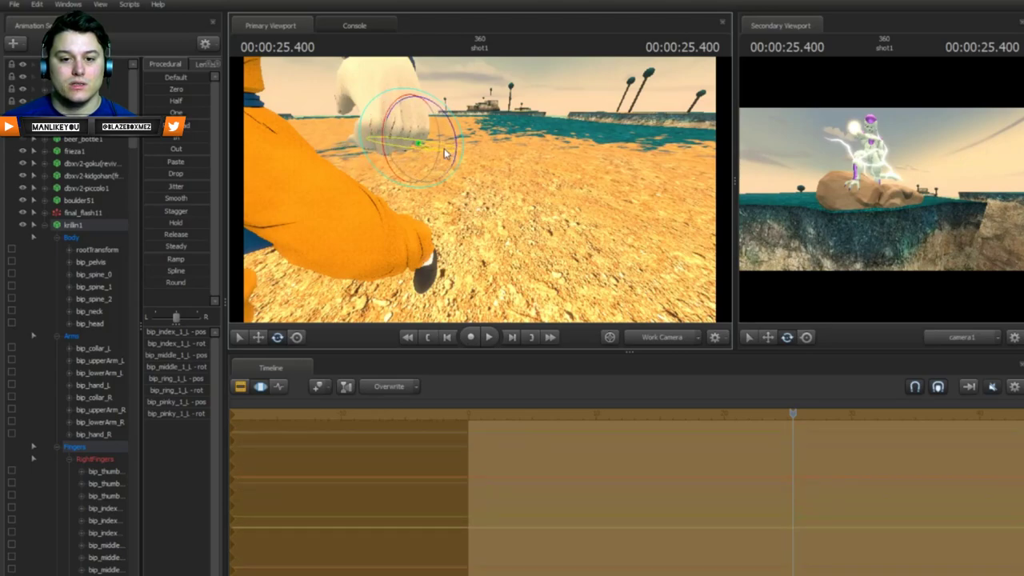
pyautogui.moveTo(359, 146); pyautogui.dragTo(378, 120)
# Step: Collapse the krillin1 animation set and clear the bone selection
pyautogui.press('s')
pyautogui.press('s')
pyautogui.press('s')
pyautogui.click(46, 225)
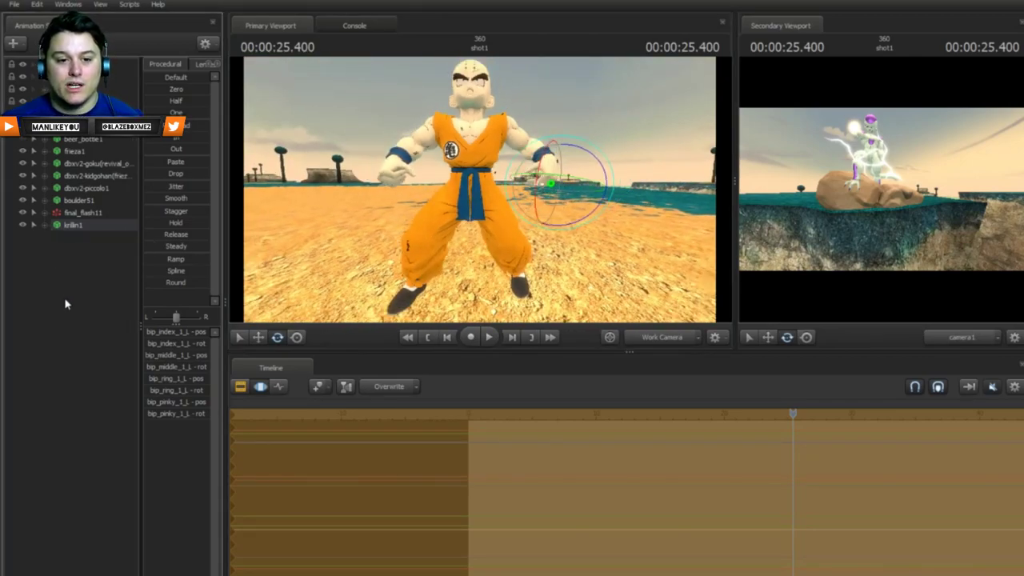
pyautogui.click(65, 301)
# Step: Examine the poses of Goku, kid Gohan and Krillin from behind the fallen Piccolo and around the scene
pyautogui.moveTo(344, 254)
pyautogui.mouseDown()
pyautogui.moveTo(338, 246)
pyautogui.moveTo(348, 243)
pyautogui.moveTo(338, 254)
pyautogui.mouseUp()
pyautogui.press('s')
pyautogui.press('s')
pyautogui.press('w')
pyautogui.moveTo(480, 190); pyautogui.dragTo(504, 150)
pyautogui.press('a')
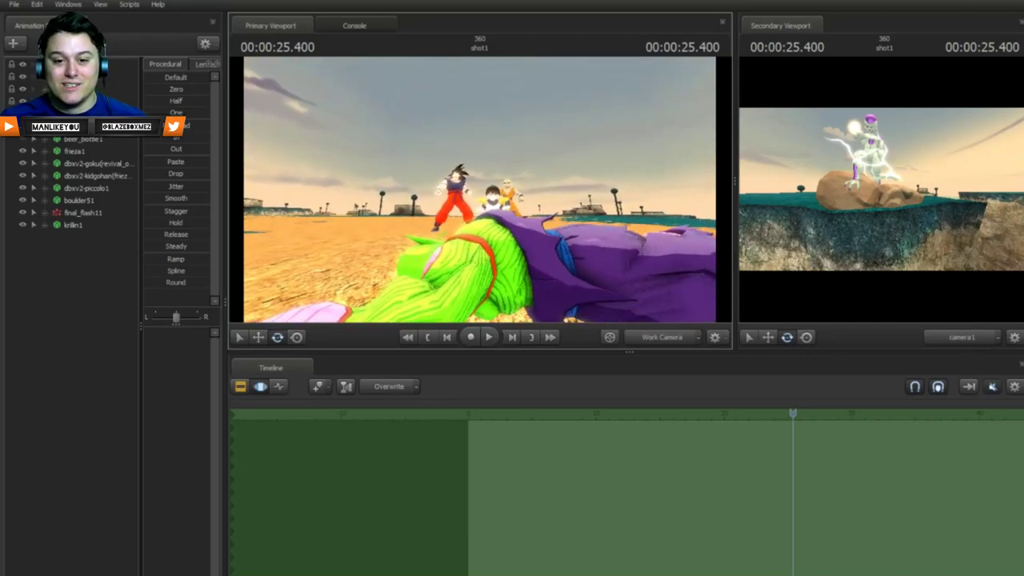
pyautogui.press('d')
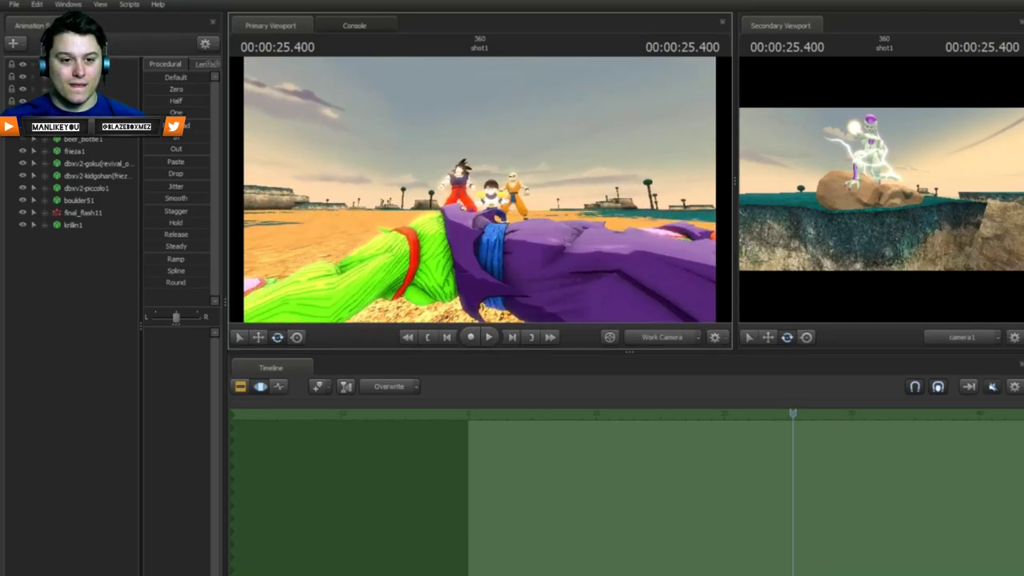
pyautogui.press('s')
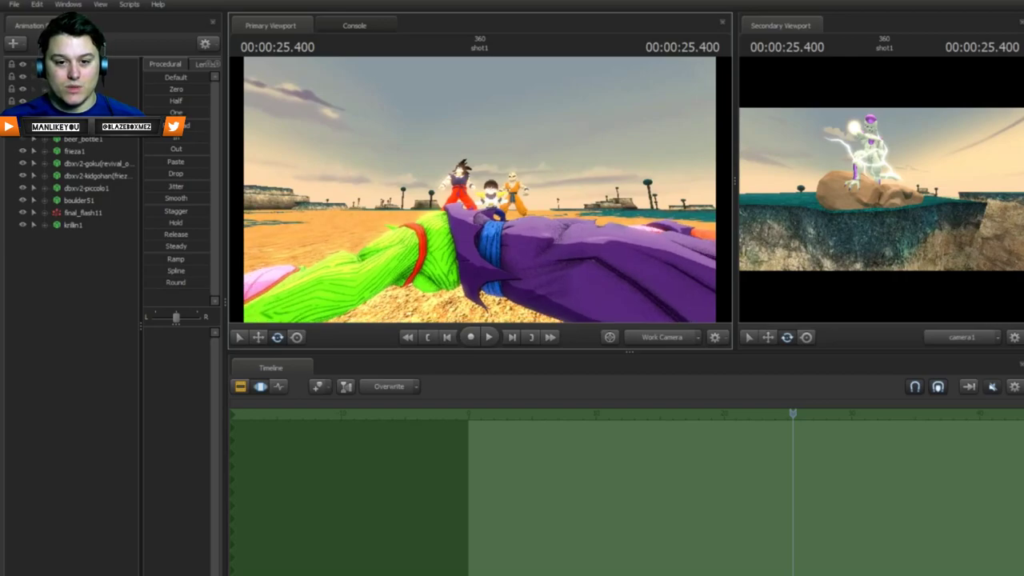
pyautogui.press('w')
pyautogui.moveTo(483, 221); pyautogui.dragTo(419, 206)
# Step: Play the shot briefly, pause it, and inspect the group's placement around Piccolo from above
pyautogui.press('space')
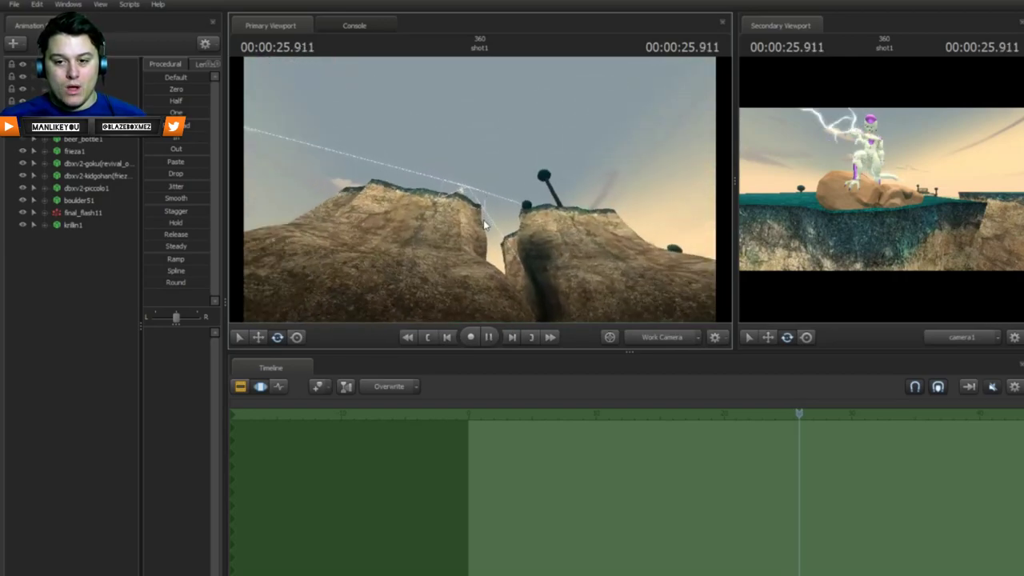
pyautogui.press('space')
pyautogui.press('s')
pyautogui.moveTo(373, 251); pyautogui.dragTo(417, 319)
pyautogui.press('s')
pyautogui.press('z')
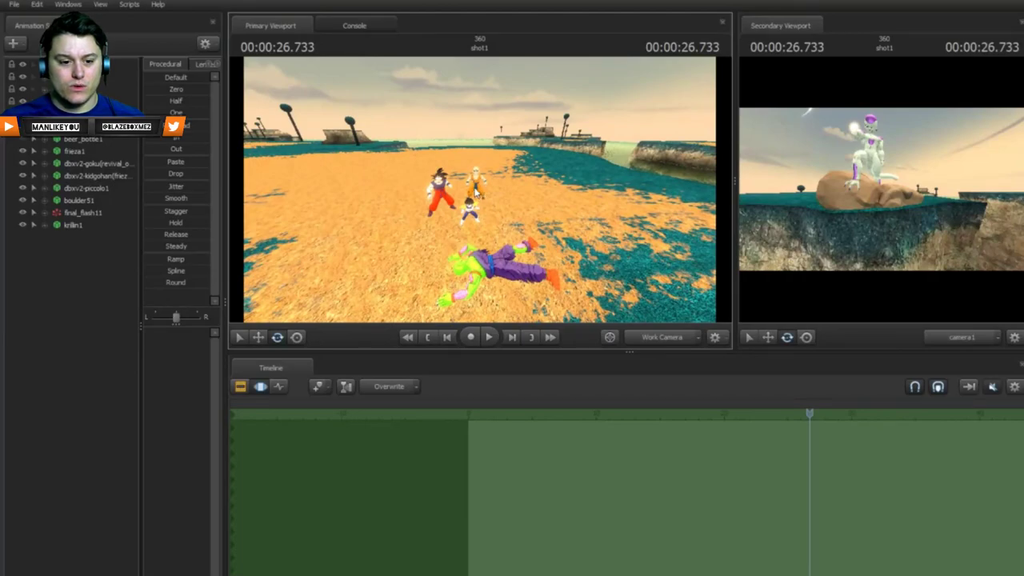
pyautogui.moveTo(477, 193)
pyautogui.mouseDown()
pyautogui.moveTo(568, 189)
pyautogui.moveTo(593, 151)
pyautogui.moveTo(583, 170)
pyautogui.moveTo(480, 195)
pyautogui.mouseUp()
pyautogui.press('w')
pyautogui.press('w')
pyautogui.press('s')
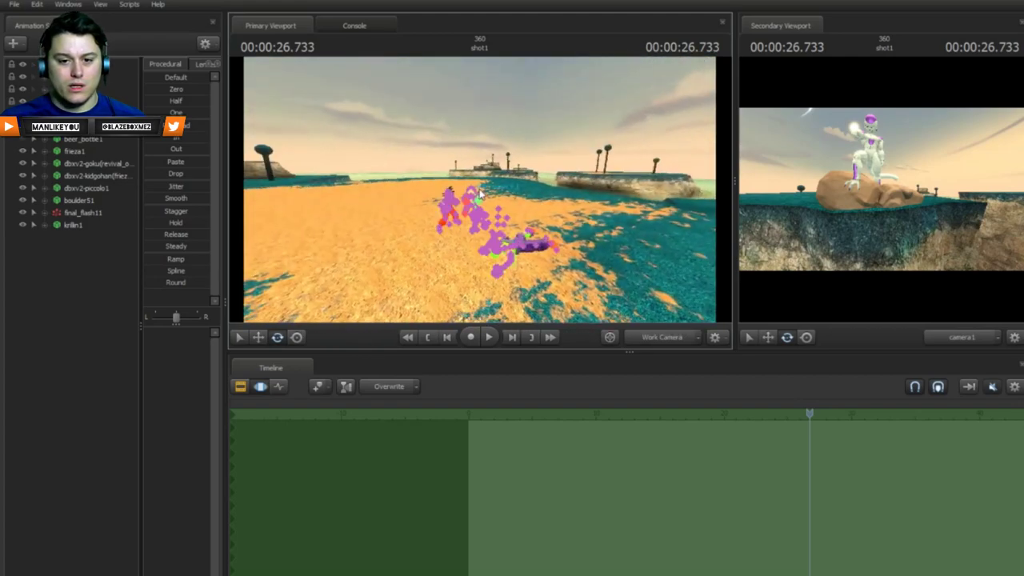